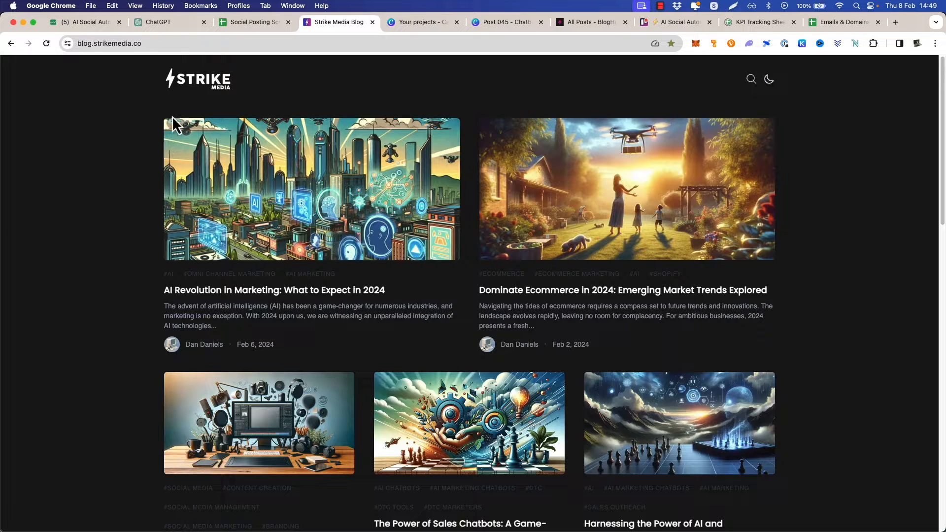
# Switch from the Strike Media blog homepage to the Canva design "Post 045" and skim its first slides
pyautogui.scroll(-4, 276, 205)
pyautogui.scroll(4, 306, 209)
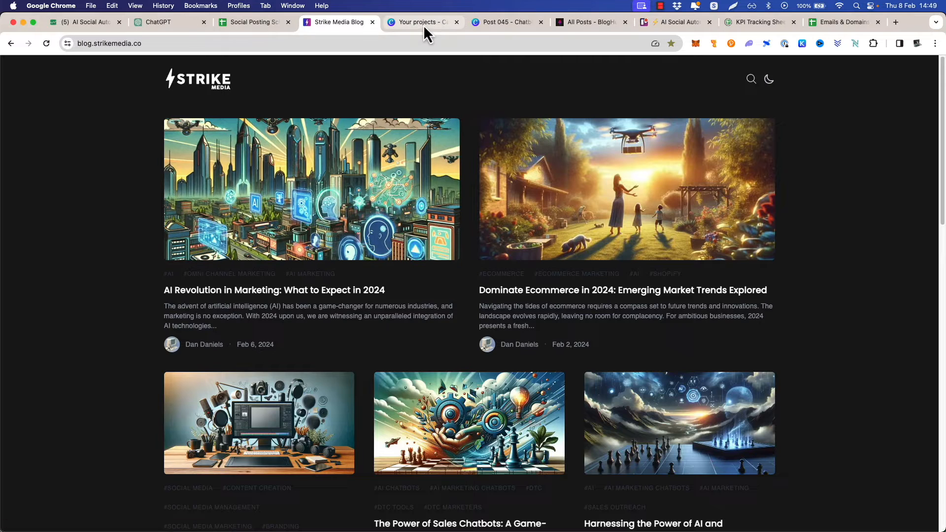
pyautogui.click(501, 26)
pyautogui.scroll(-3, 361, 185)
pyautogui.scroll(3, 357, 186)
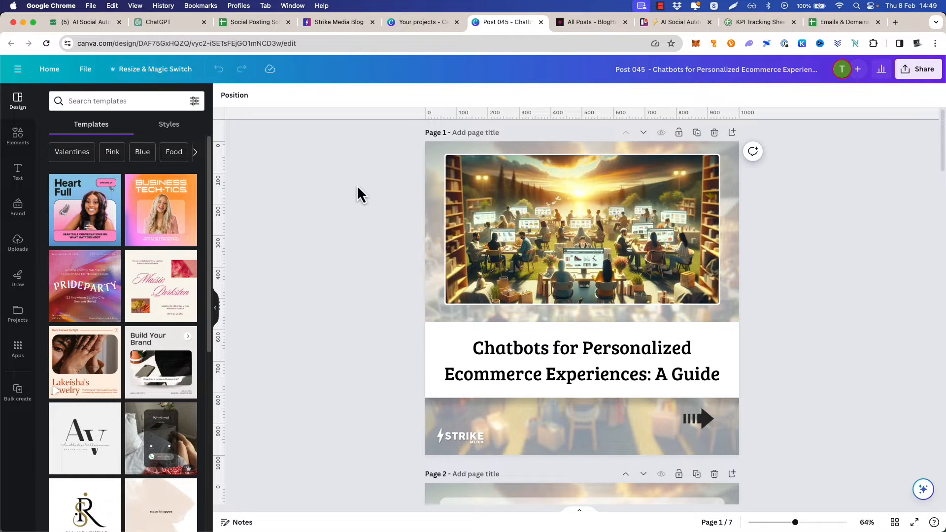
pyautogui.scroll(-3, 354, 187)
pyautogui.scroll(3, 350, 190)
# Return to the Strike Media blog homepage and look through the published posts down to the page navigation
pyautogui.click(324, 22)
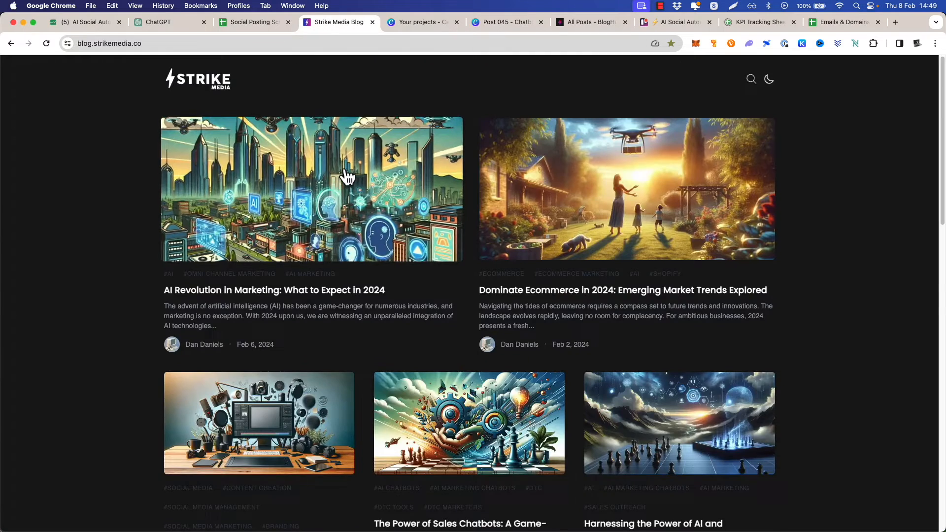
pyautogui.scroll(-5, 350, 177)
pyautogui.scroll(-7, 345, 182)
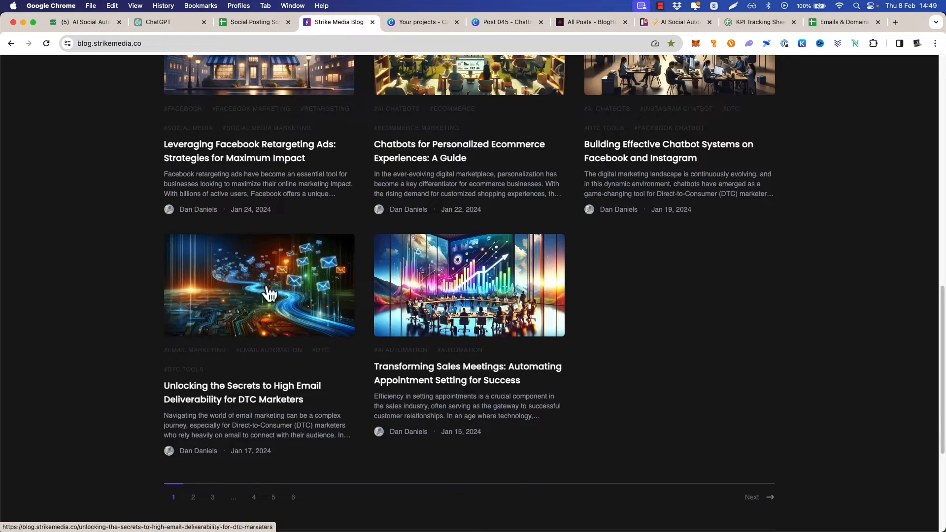
pyautogui.scroll(-4, 230, 439)
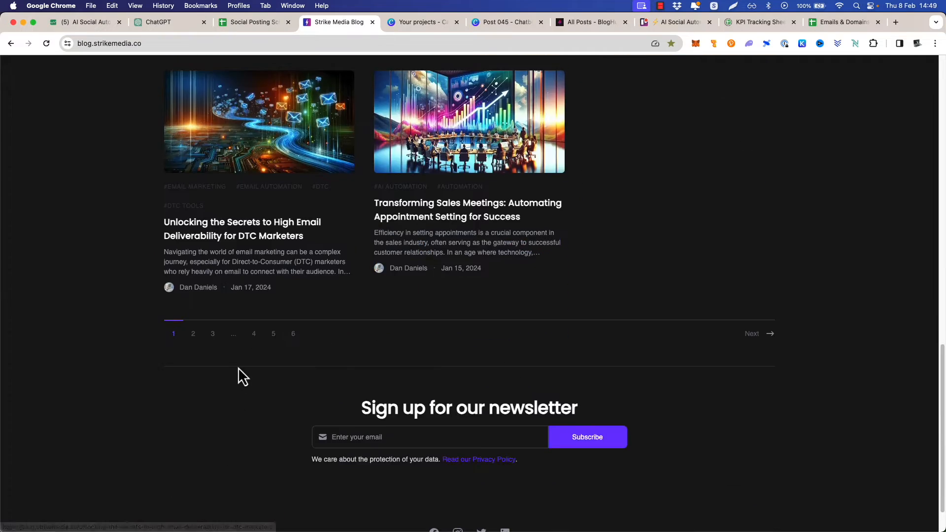
pyautogui.scroll(8, 238, 375)
pyautogui.scroll(8, 329, 296)
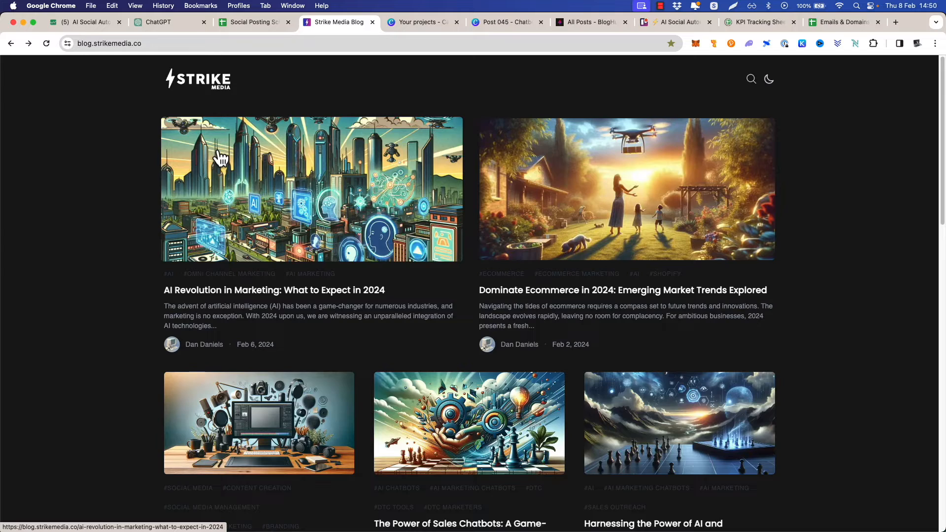
pyautogui.scroll(-6, 220, 158)
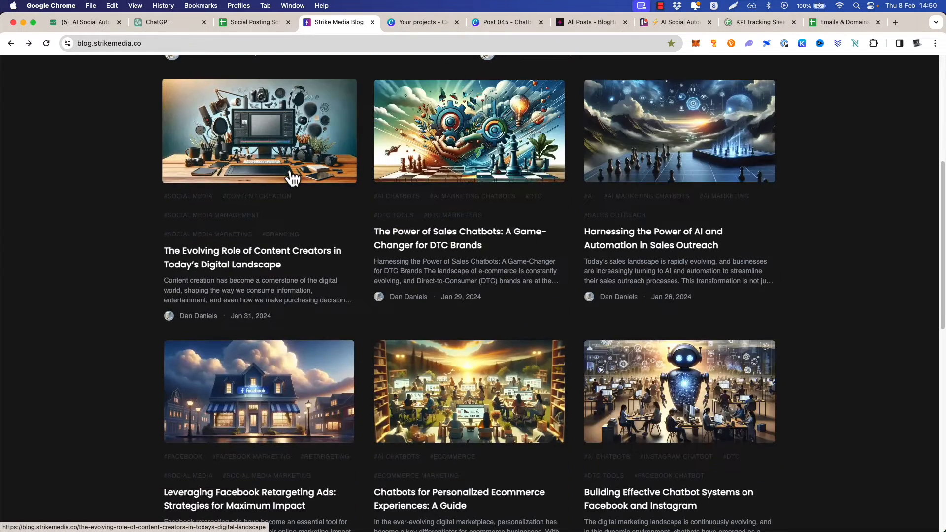
pyautogui.scroll(6, 340, 217)
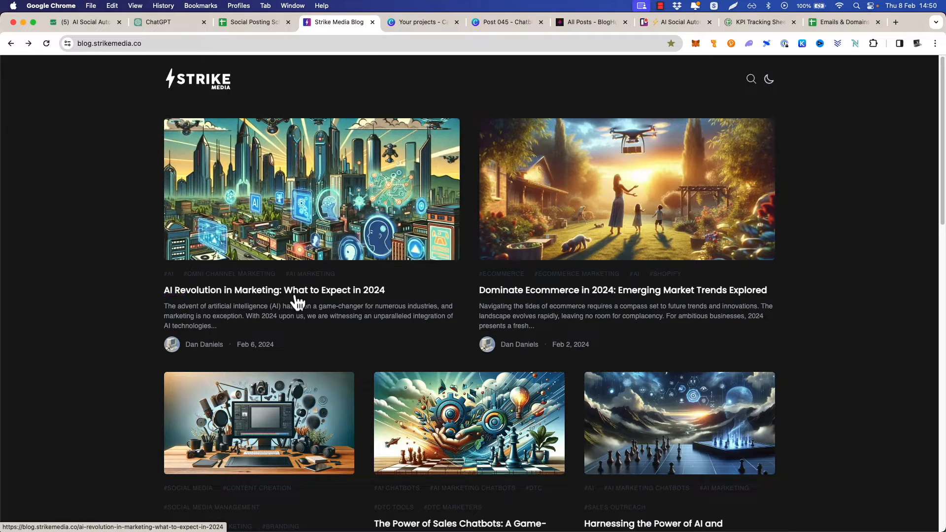
pyautogui.scroll(-8, 458, 247)
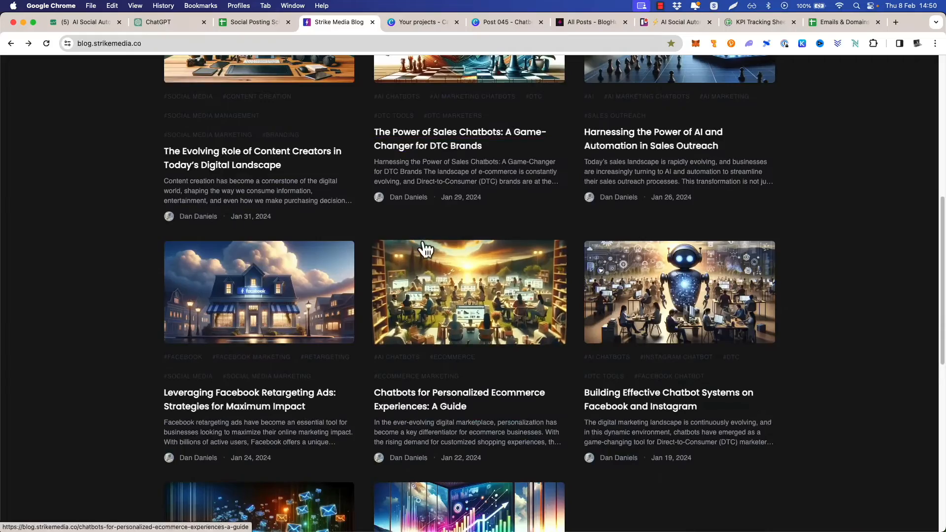
pyautogui.scroll(-2, 422, 250)
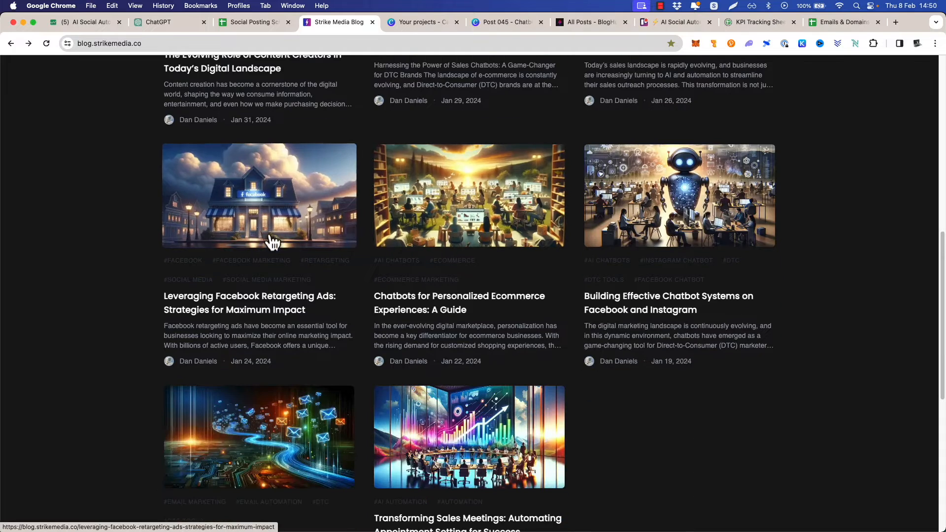
# Read through the blog post "Chatbots for Personalized Ecommerce Experiences: A Guide" and return to the blog homepage
pyautogui.click(448, 199)
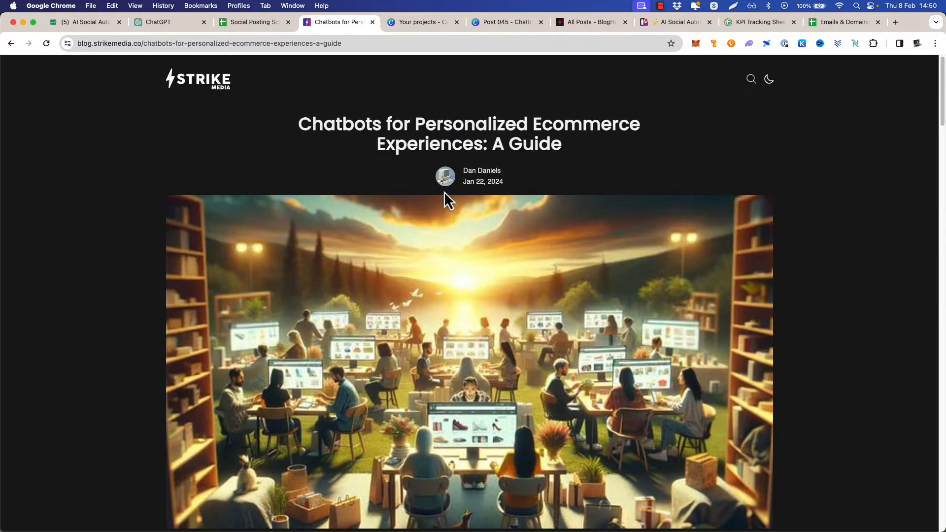
pyautogui.scroll(-10, 445, 197)
pyautogui.scroll(-3, 444, 203)
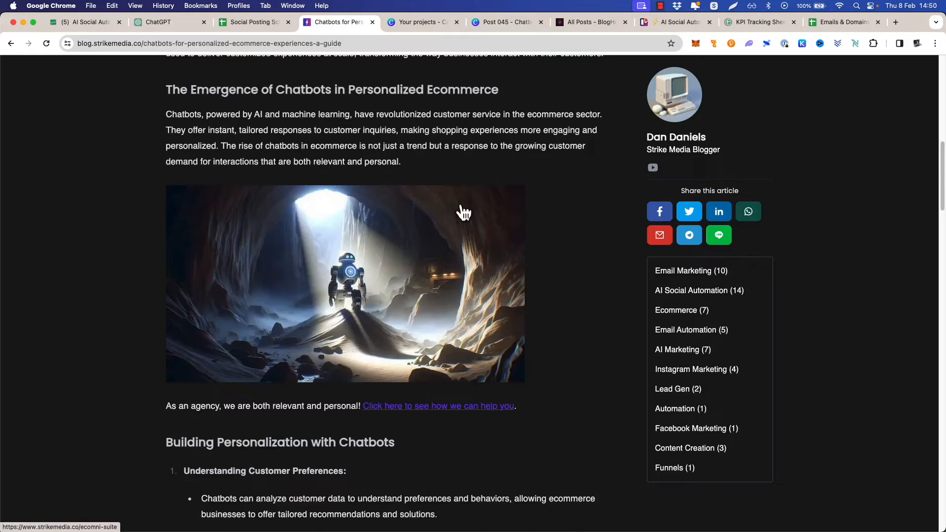
pyautogui.scroll(-12, 460, 205)
pyautogui.scroll(13, 441, 210)
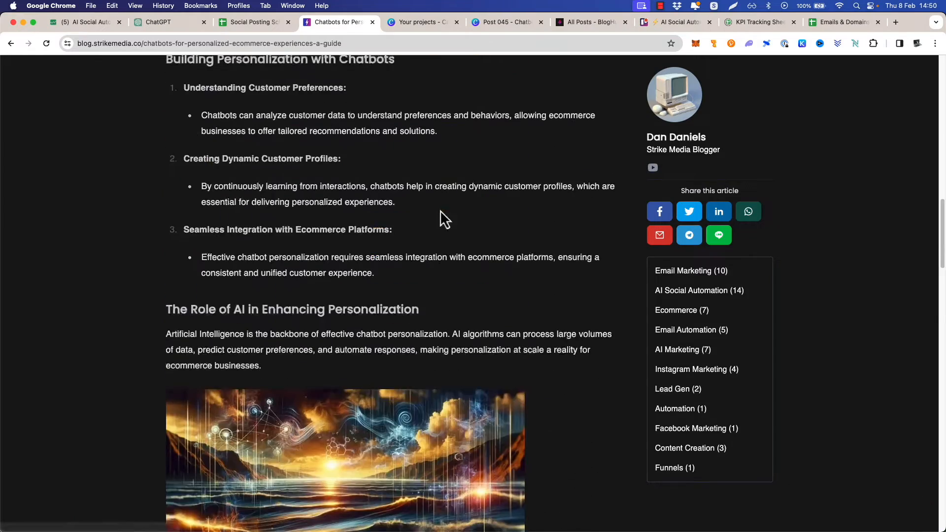
pyautogui.scroll(9, 365, 213)
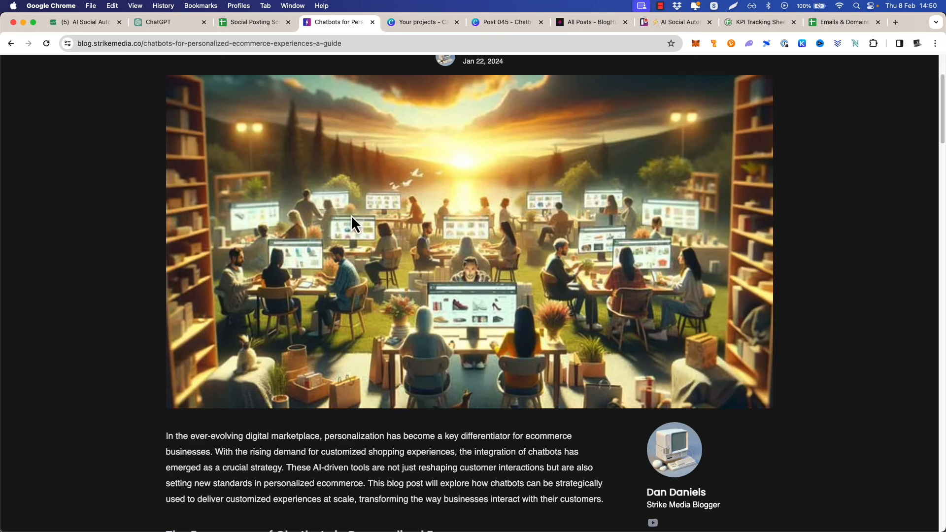
pyautogui.scroll(-20, 351, 215)
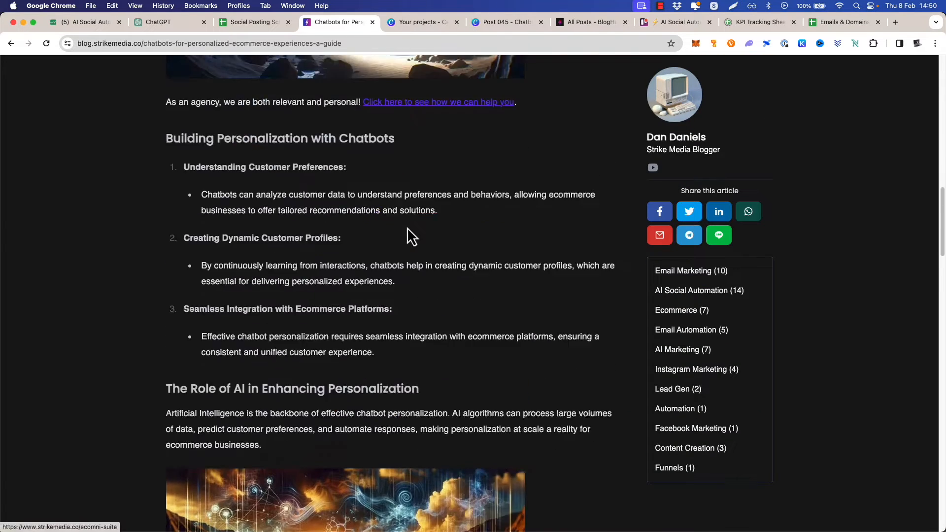
pyautogui.scroll(20, 410, 232)
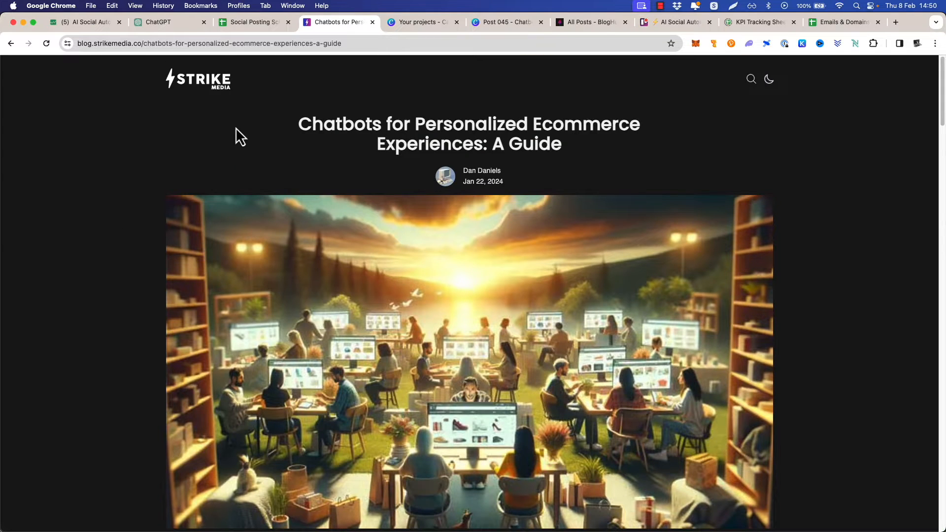
pyautogui.click(202, 91)
pyautogui.moveTo(321, 28); pyautogui.dragTo(319, 30)
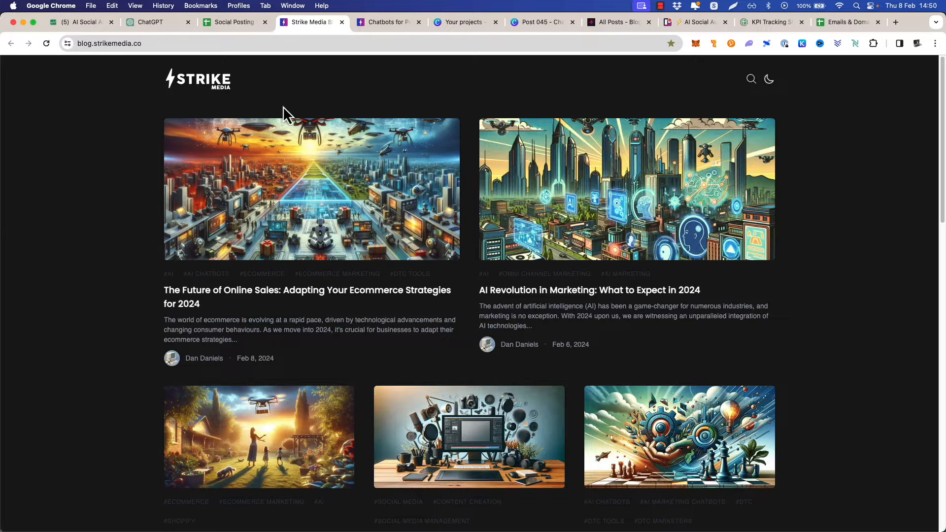
# Switch to the Canva design "Post 045" and examine its cover and the first numbered slides
pyautogui.click(531, 23)
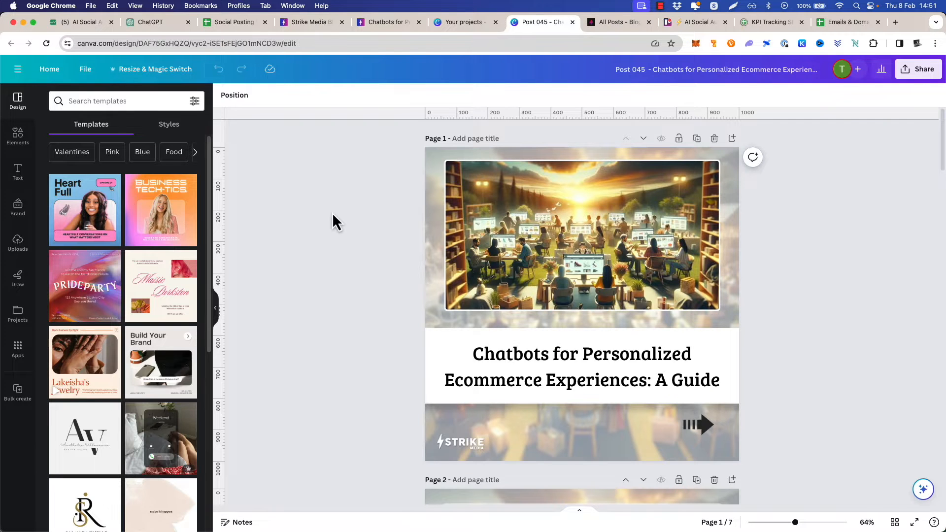
pyautogui.scroll(-10, 381, 223)
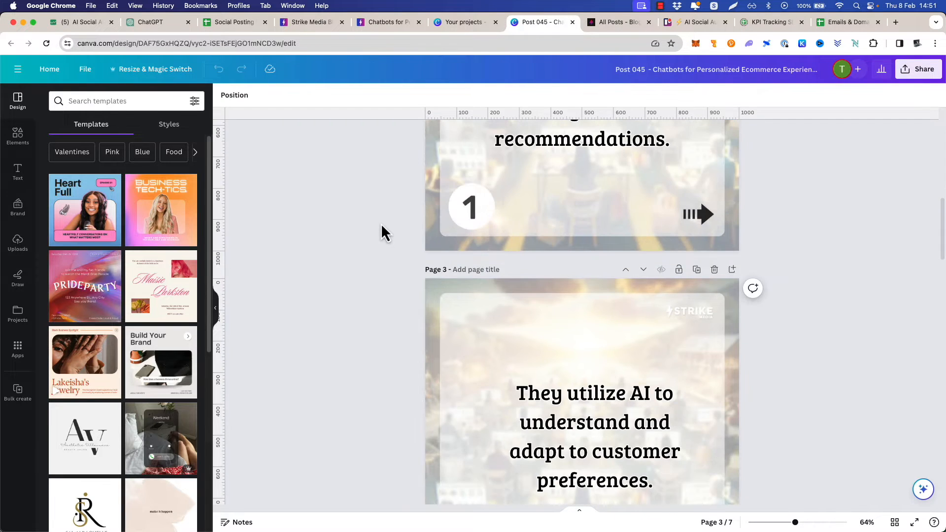
pyautogui.scroll(10, 368, 226)
pyautogui.scroll(-9, 367, 235)
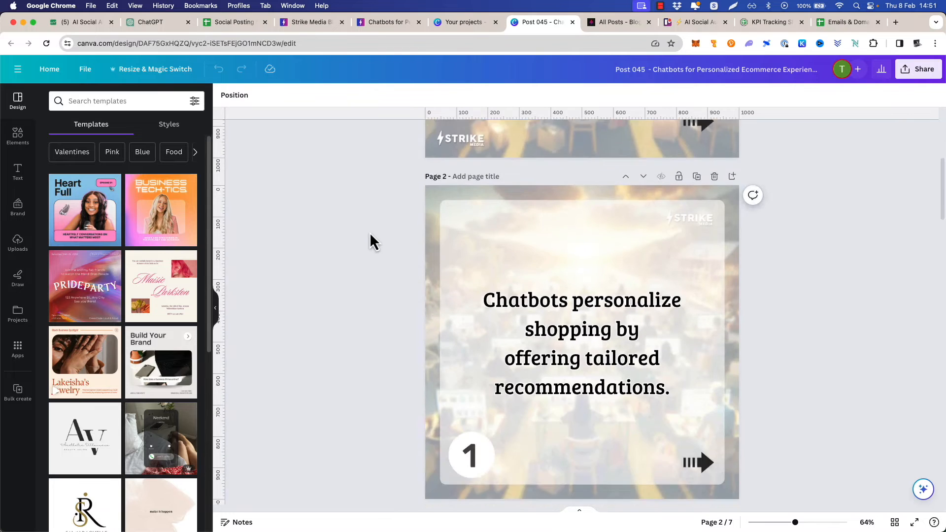
pyautogui.scroll(-5, 380, 232)
pyautogui.scroll(10, 379, 232)
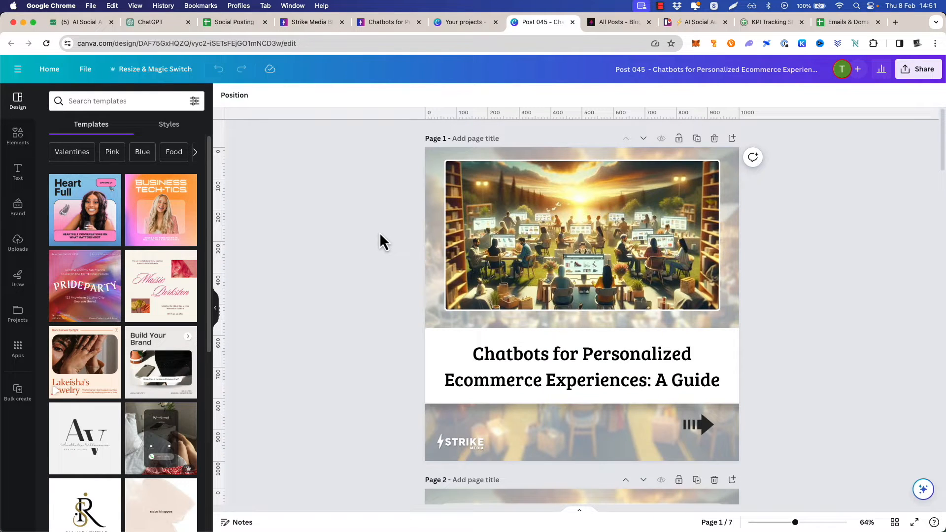
pyautogui.scroll(-2, 382, 231)
pyautogui.scroll(2, 385, 227)
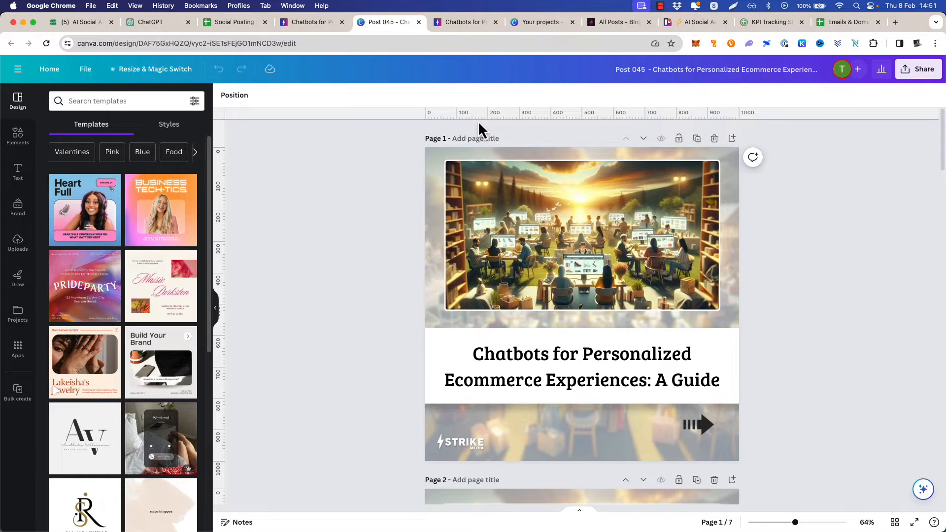
# Switch back to the chatbots blog article and examine its header image and text for comparison with the carousel
pyautogui.click(301, 22)
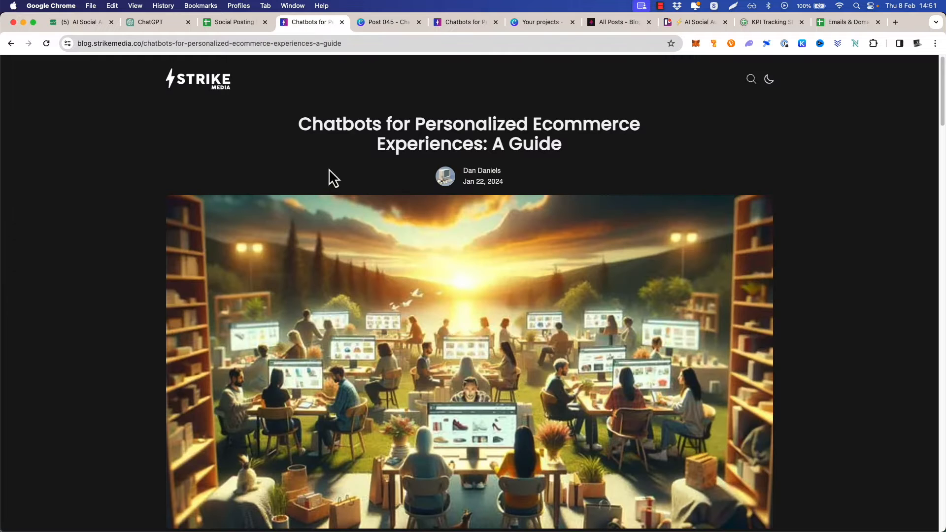
pyautogui.scroll(-5, 327, 167)
pyautogui.scroll(-8, 326, 187)
pyautogui.scroll(4, 338, 192)
pyautogui.scroll(-5, 340, 197)
pyautogui.scroll(-2, 340, 197)
pyautogui.scroll(10, 338, 197)
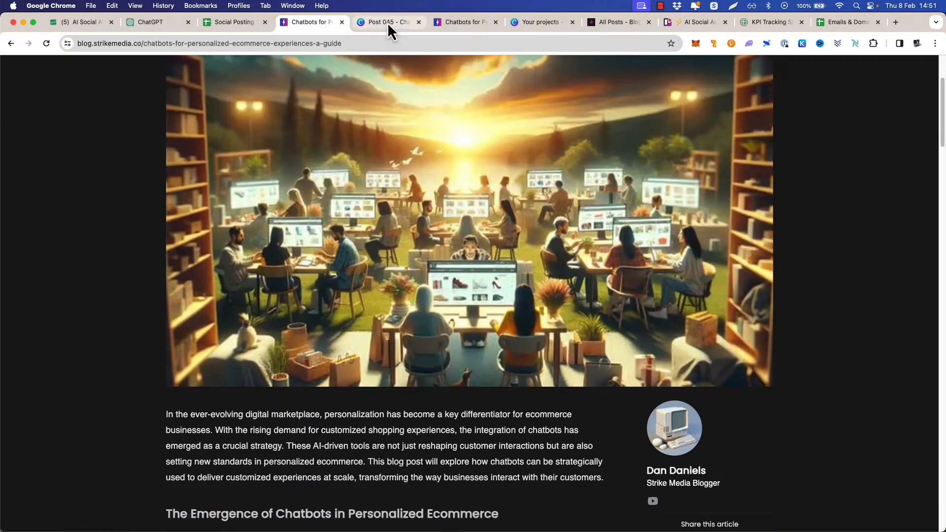
# Review every slide of the Canva carousel from the cover to the closing "DM us 'SUPER'" page, and return to the cover
pyautogui.click(387, 22)
pyautogui.scroll(-1, 429, 209)
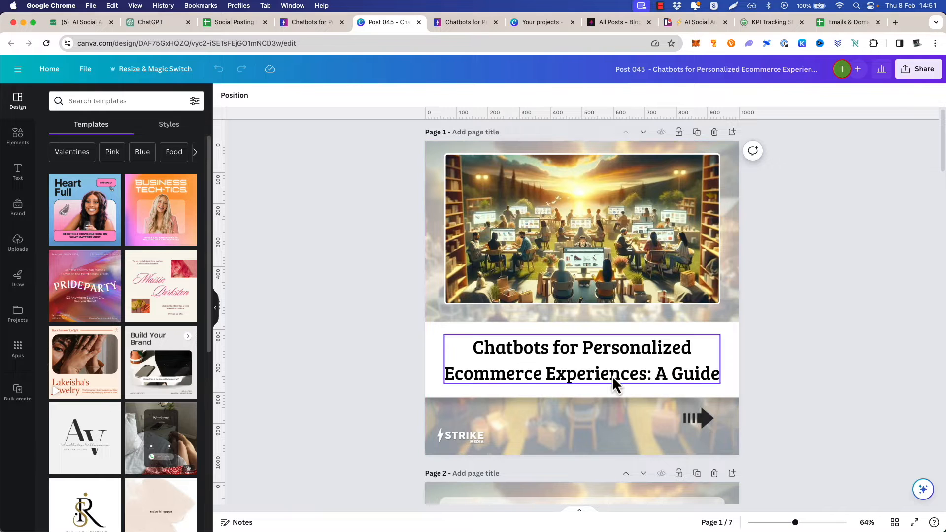
pyautogui.scroll(-5, 567, 306)
pyautogui.scroll(-3, 566, 306)
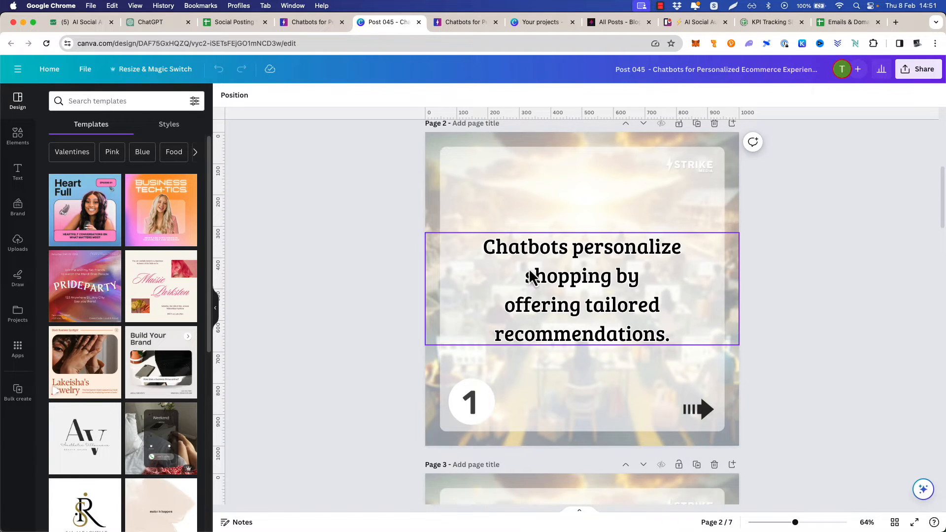
pyautogui.scroll(-8, 395, 261)
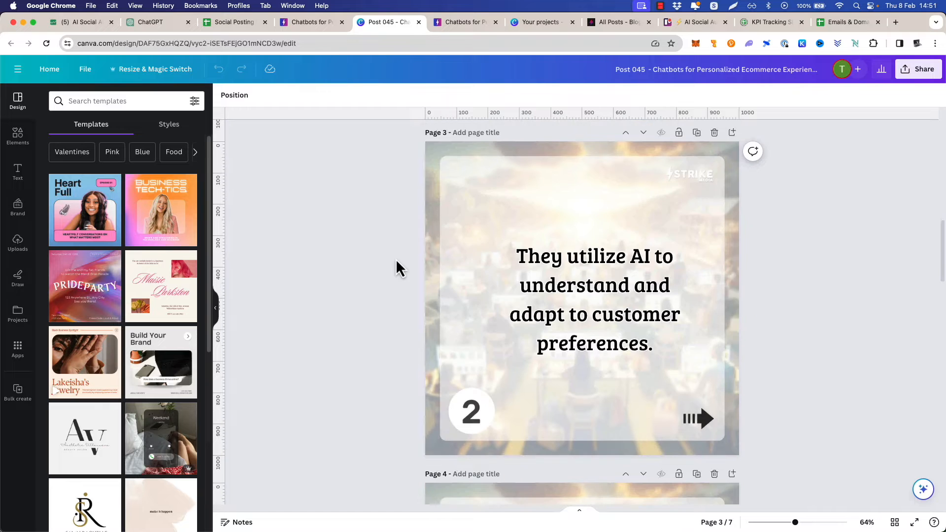
pyautogui.scroll(-5, 402, 273)
pyautogui.scroll(-16, 402, 271)
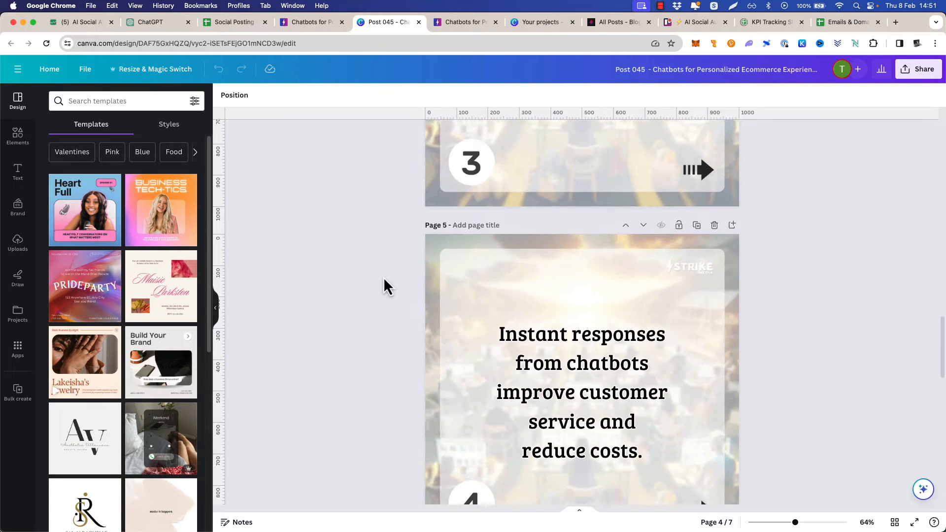
pyautogui.scroll(-6, 385, 281)
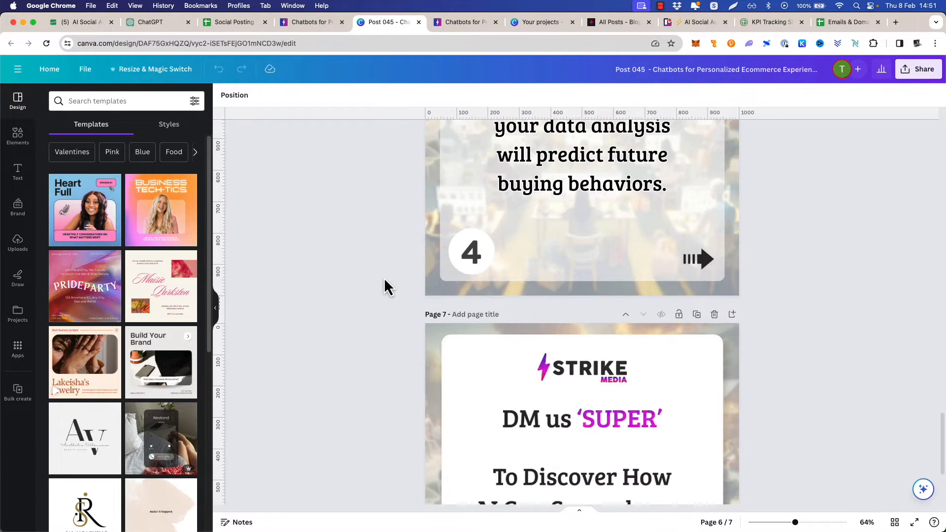
pyautogui.scroll(-4, 378, 277)
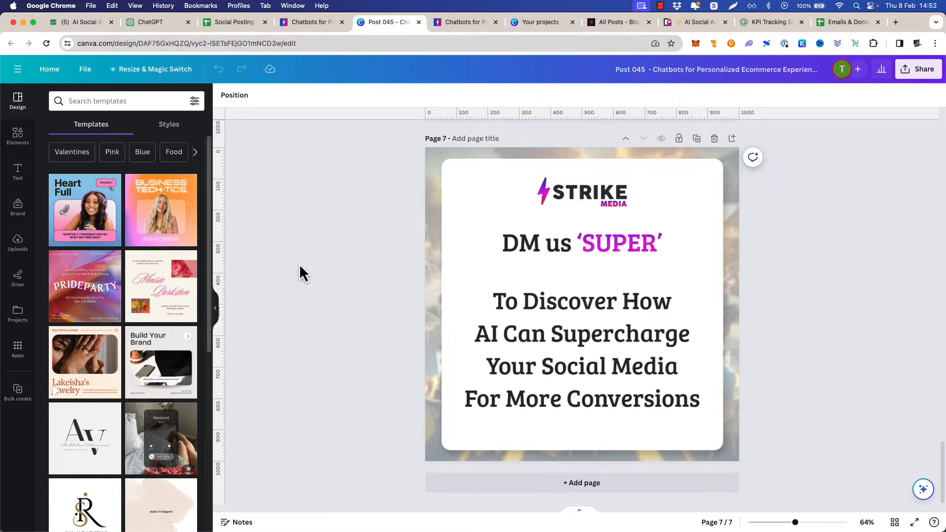
pyautogui.scroll(20, 321, 228)
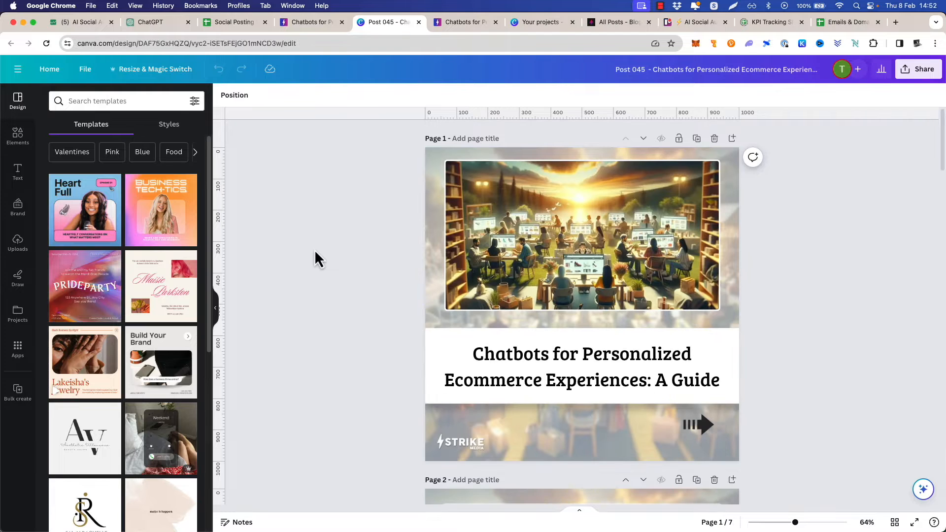
pyautogui.scroll(-1, 316, 251)
pyautogui.scroll(1, 315, 250)
pyautogui.scroll(-1, 350, 221)
pyautogui.scroll(1, 351, 221)
pyautogui.scroll(-5, 515, 216)
pyautogui.scroll(1, 444, 301)
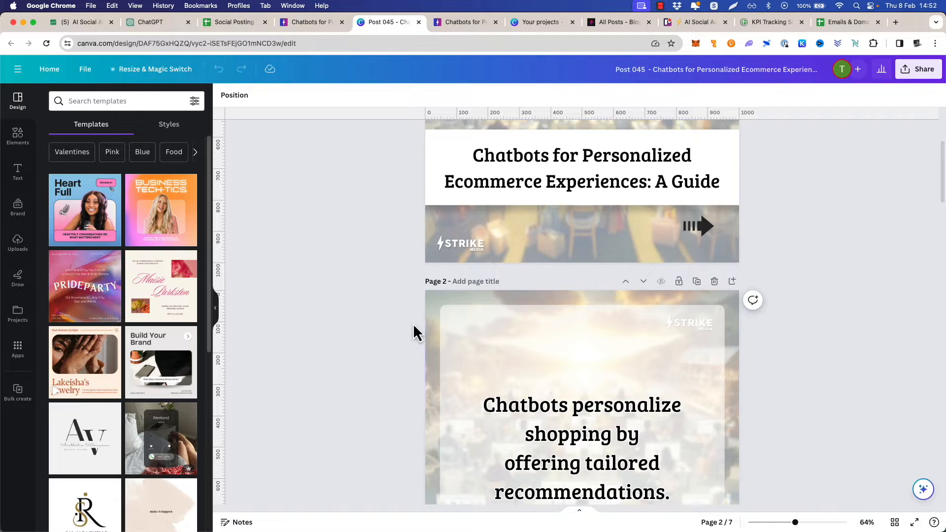
pyautogui.scroll(-2, 418, 320)
pyautogui.scroll(-8, 396, 303)
pyautogui.scroll(12, 371, 299)
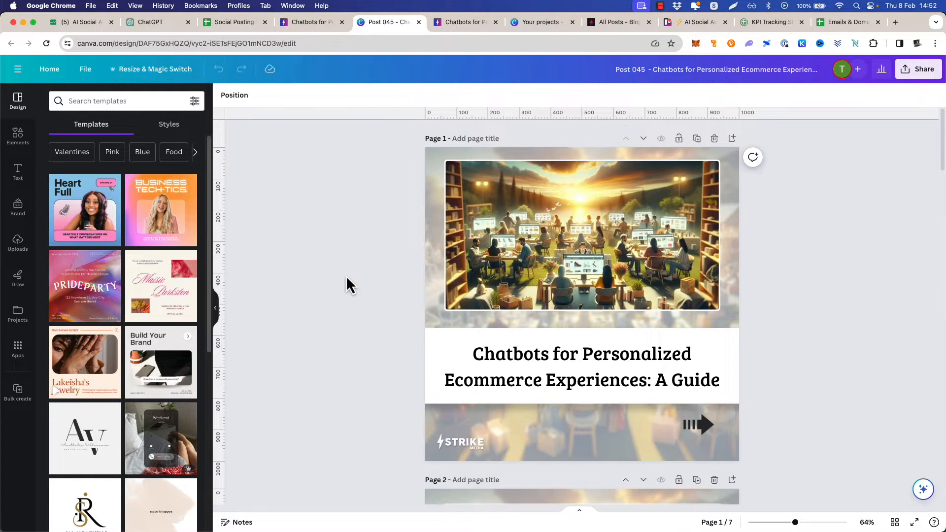
pyautogui.scroll(-5, 345, 285)
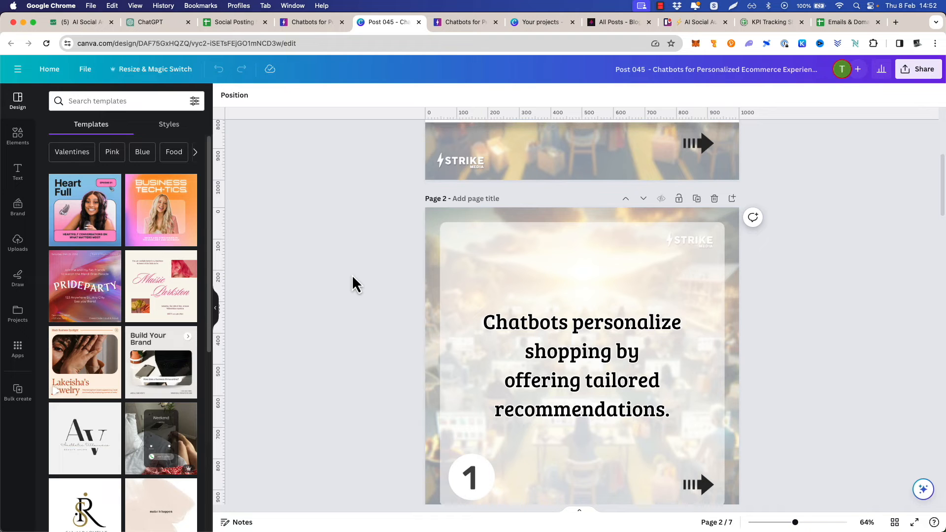
pyautogui.scroll(5, 364, 279)
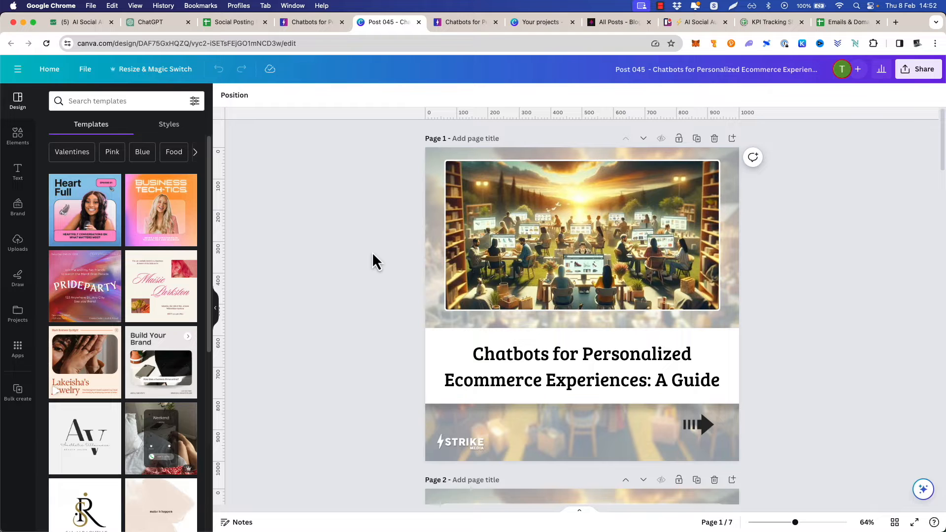
# Look over the numbered slides and closing page of the "Post 045" carousel once more, ending on the cover
pyautogui.scroll(-10, 372, 252)
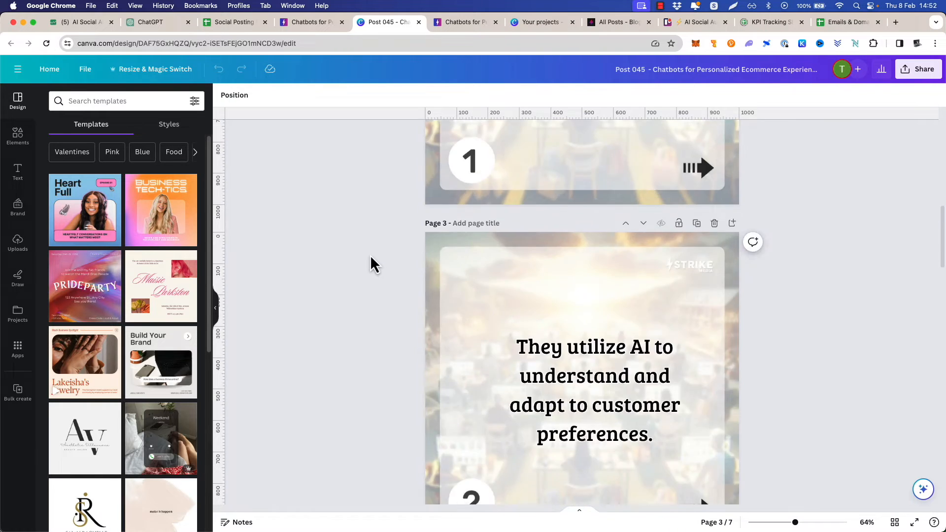
pyautogui.scroll(-20, 370, 257)
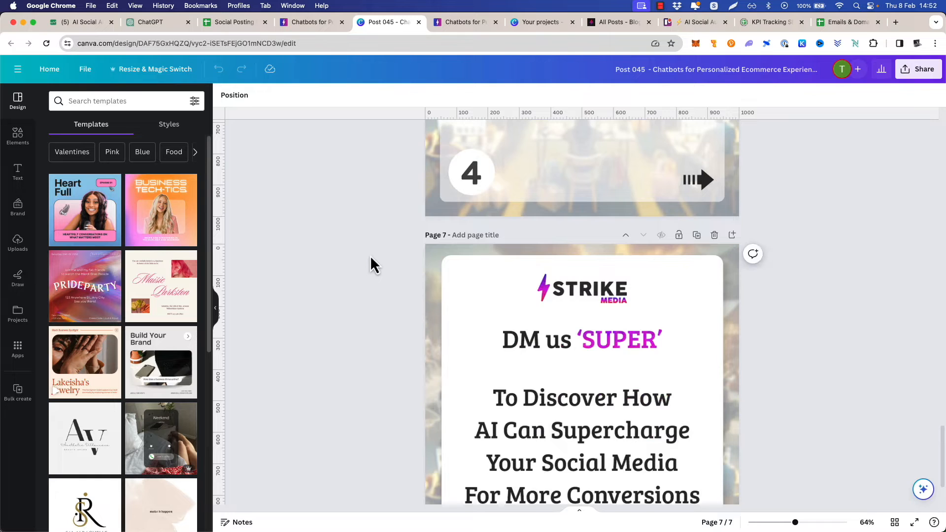
pyautogui.scroll(20, 368, 256)
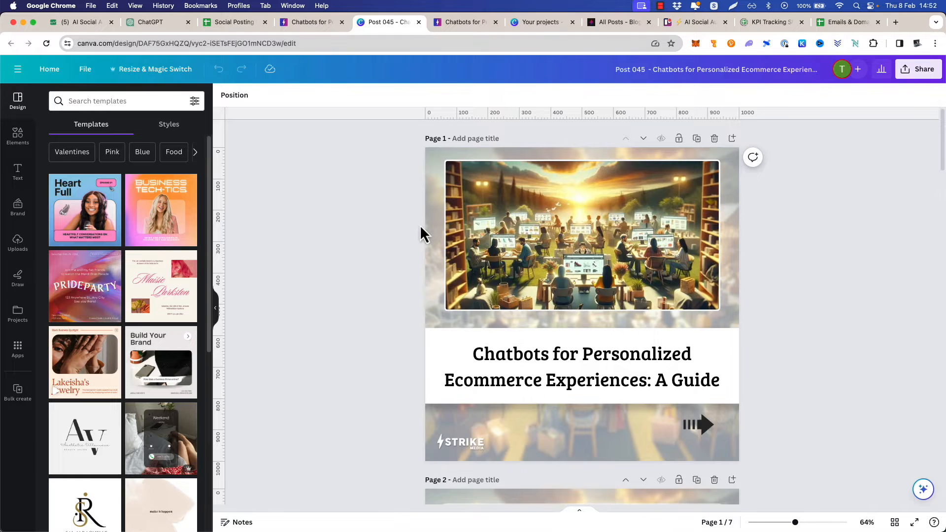
pyautogui.scroll(-5, 358, 207)
pyautogui.scroll(-20, 364, 217)
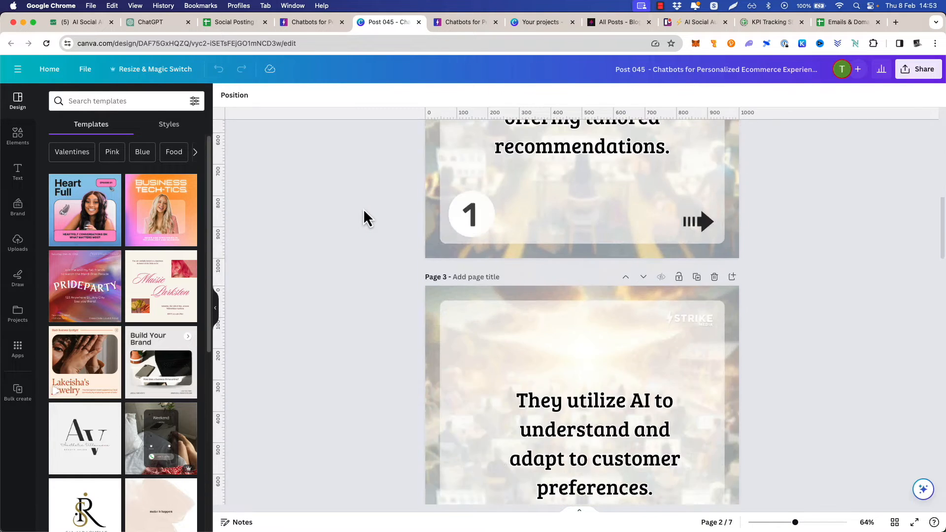
pyautogui.scroll(20, 364, 211)
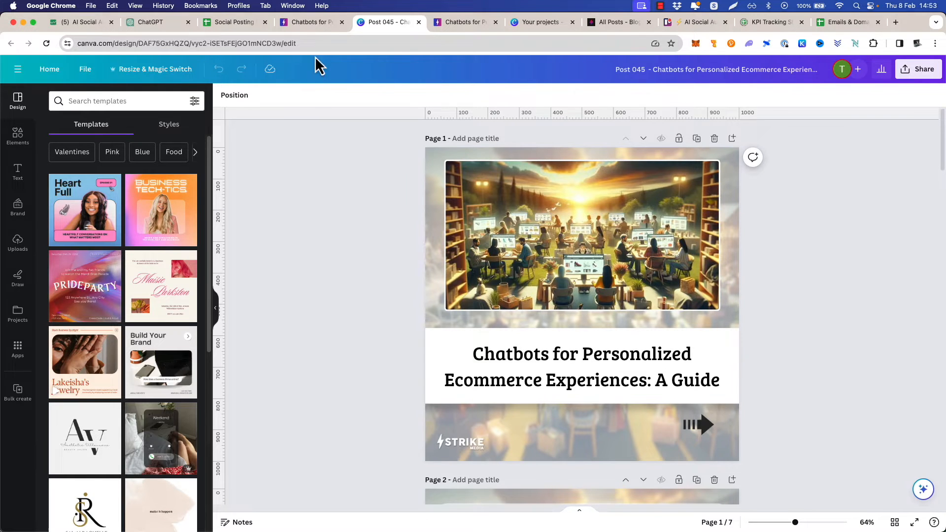
# Switch to the Strike Media blog, return to its homepage and browse the post listings through page 3
pyautogui.click(310, 22)
pyautogui.scroll(5, 296, 162)
pyautogui.click(211, 87)
pyautogui.scroll(-7, 325, 232)
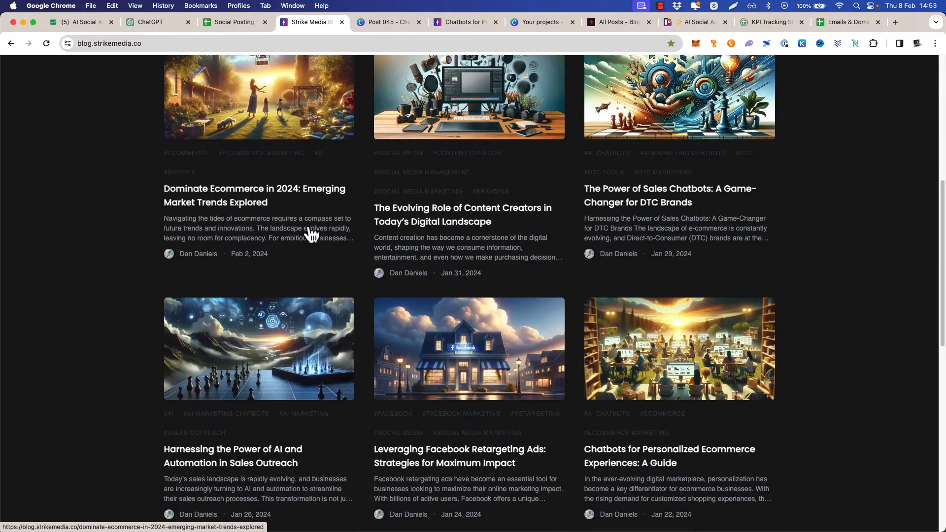
pyautogui.scroll(-9, 310, 237)
pyautogui.scroll(3, 311, 237)
pyautogui.scroll(-5, 311, 237)
pyautogui.click(213, 283)
pyautogui.scroll(-3, 141, 277)
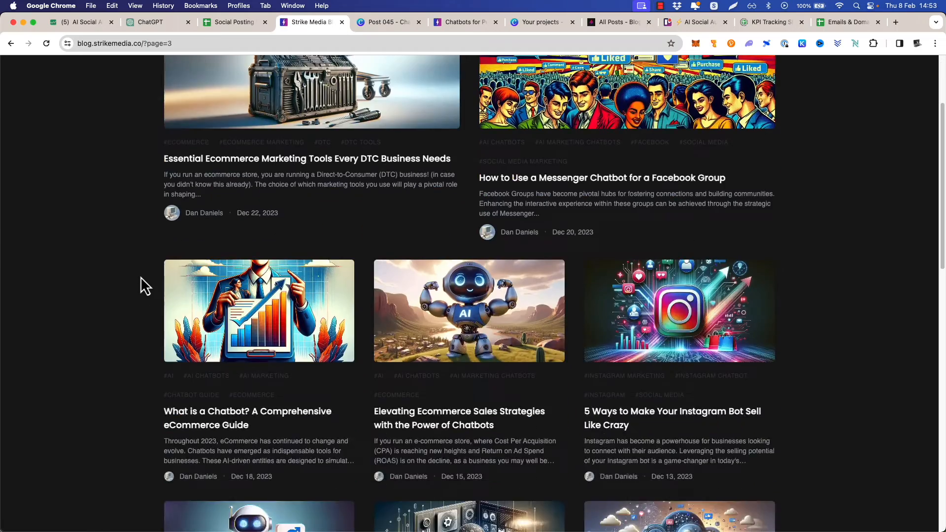
# Read through the blog post "Elevating Ecommerce Sales Strategies with the Power of Chatbots" and return to the page 3 listing
pyautogui.scroll(-2, 133, 272)
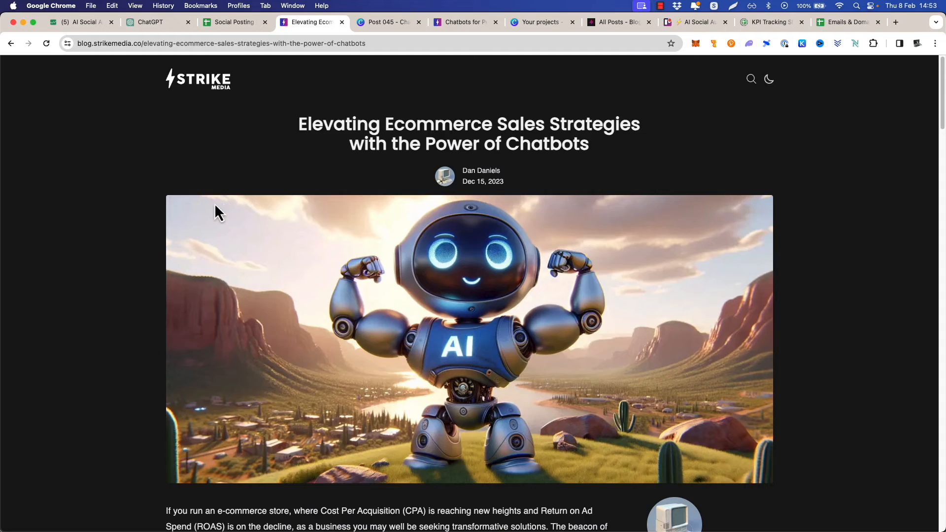
pyautogui.scroll(-15, 238, 205)
pyautogui.scroll(-8, 262, 208)
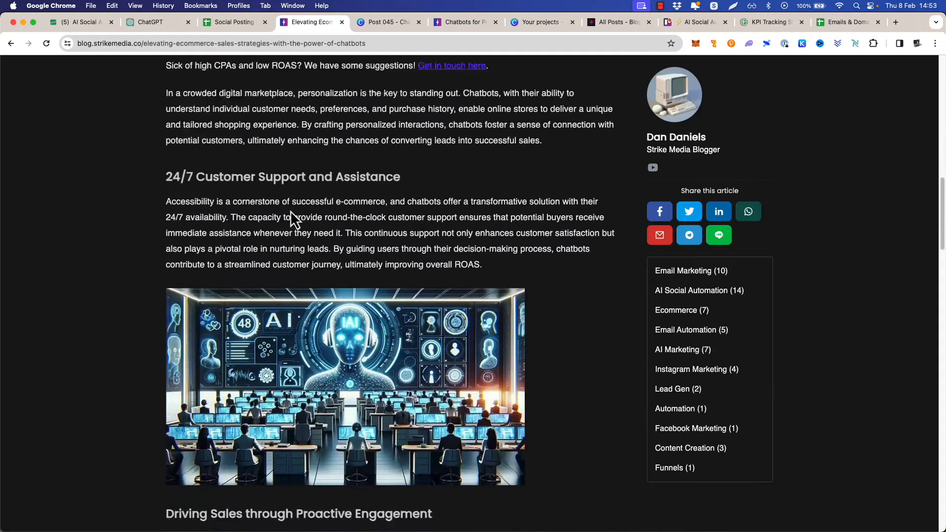
pyautogui.scroll(-13, 337, 223)
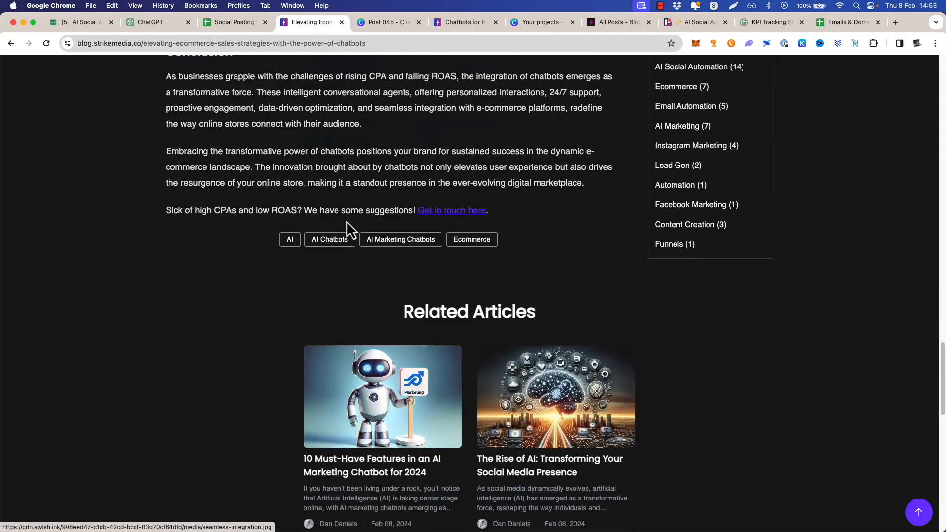
pyautogui.scroll(20, 347, 220)
pyautogui.click(11, 44)
pyautogui.scroll(5, 158, 172)
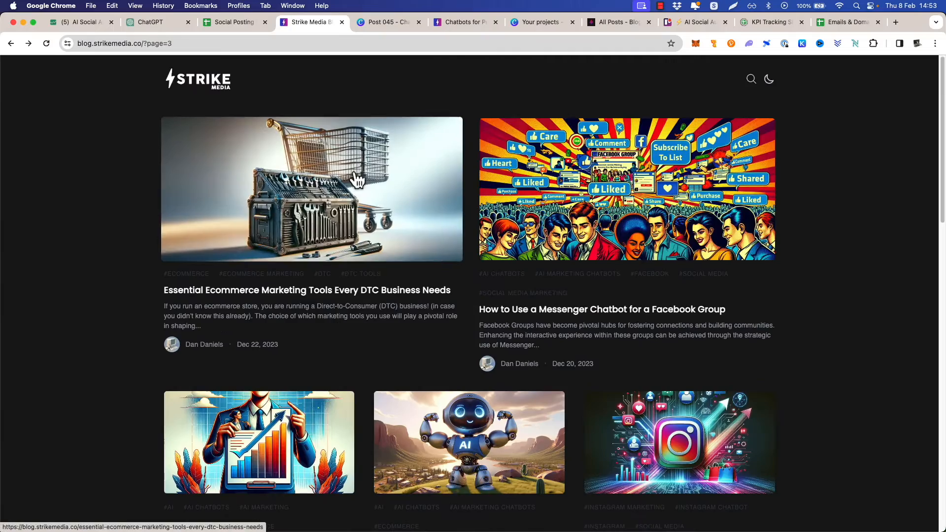
# Switch to the Social Posting Schedule spreadsheet and look through the numbered post list on the "Blog Posts OG" sheet
pyautogui.click(231, 24)
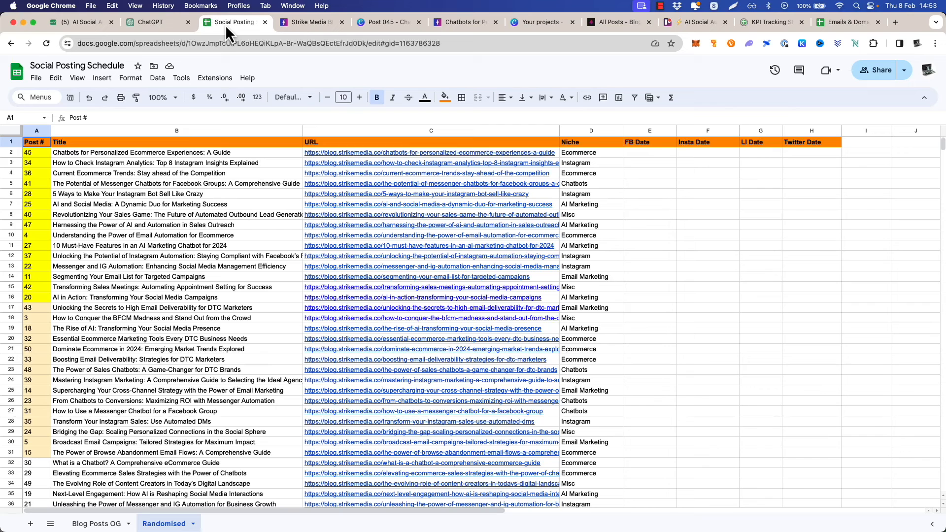
pyautogui.click(98, 524)
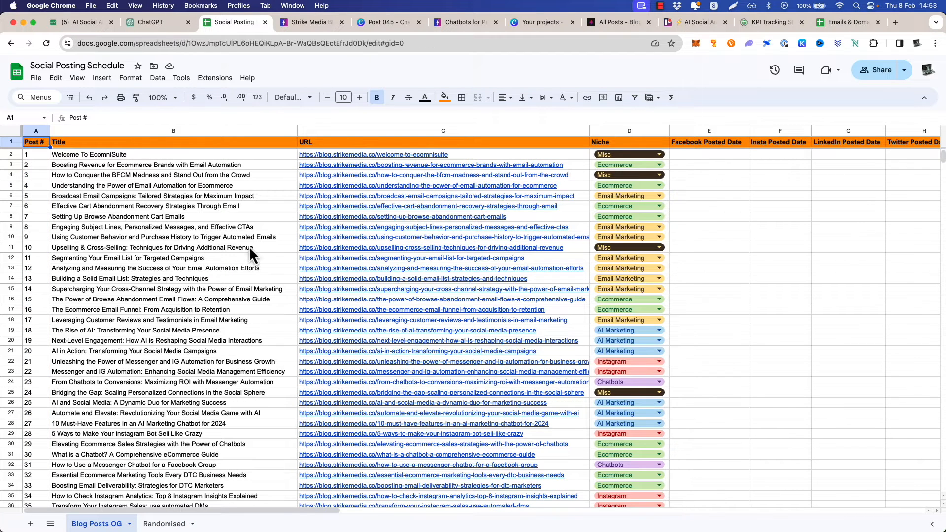
pyautogui.scroll(-10, 339, 254)
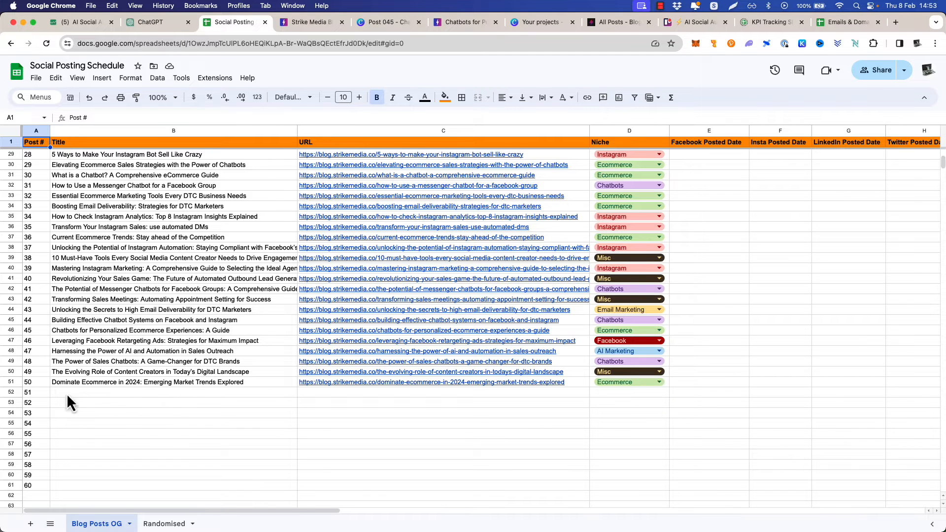
pyautogui.scroll(9, 128, 201)
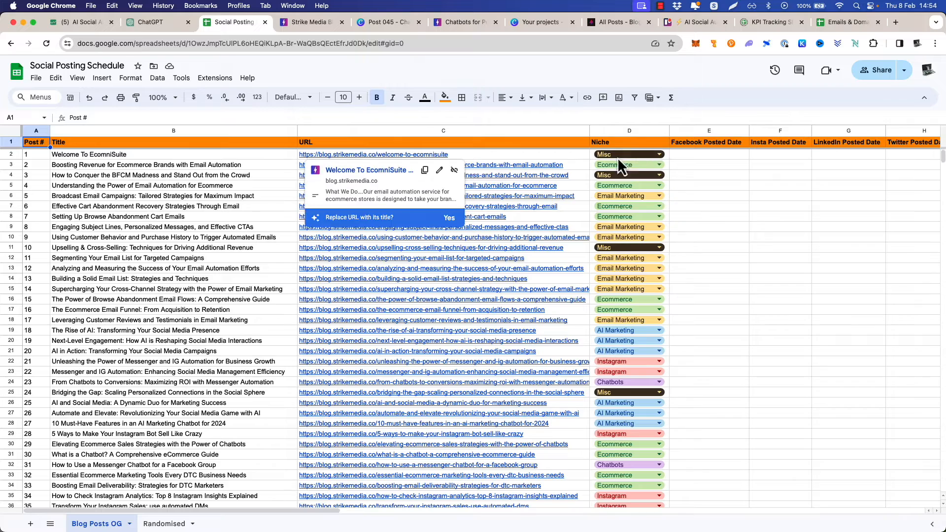
# Examine the Niche categories and posted-date columns down the "Blog Posts OG" sheet
pyautogui.click(705, 185)
pyautogui.scroll(-5, 713, 239)
pyautogui.scroll(1, 714, 239)
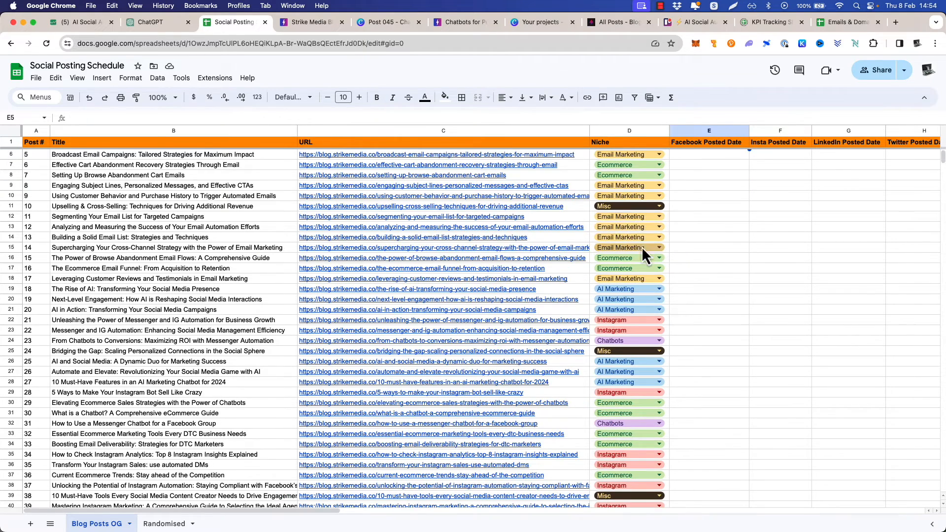
pyautogui.scroll(-2, 710, 235)
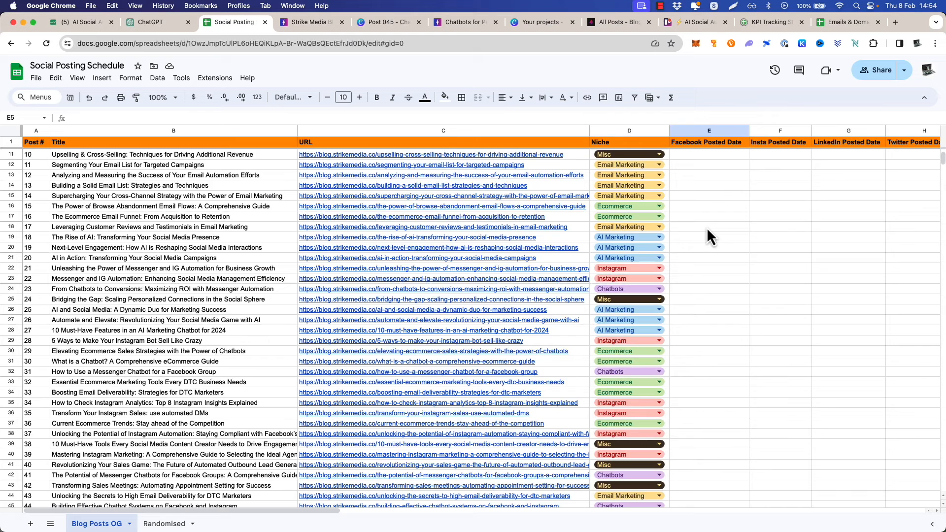
pyautogui.scroll(-1, 702, 233)
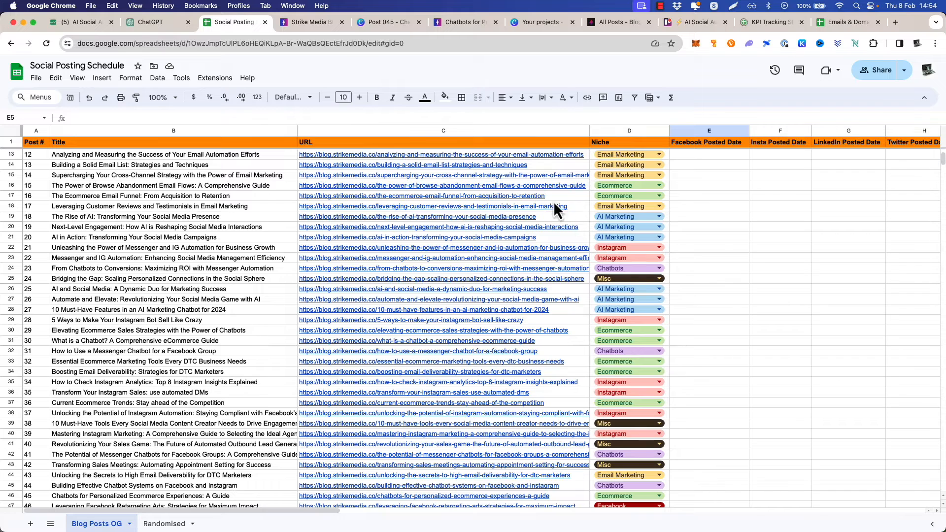
pyautogui.scroll(5, 196, 209)
# View the spreadsheet's available download formats and dismiss them without exporting
pyautogui.click(36, 78)
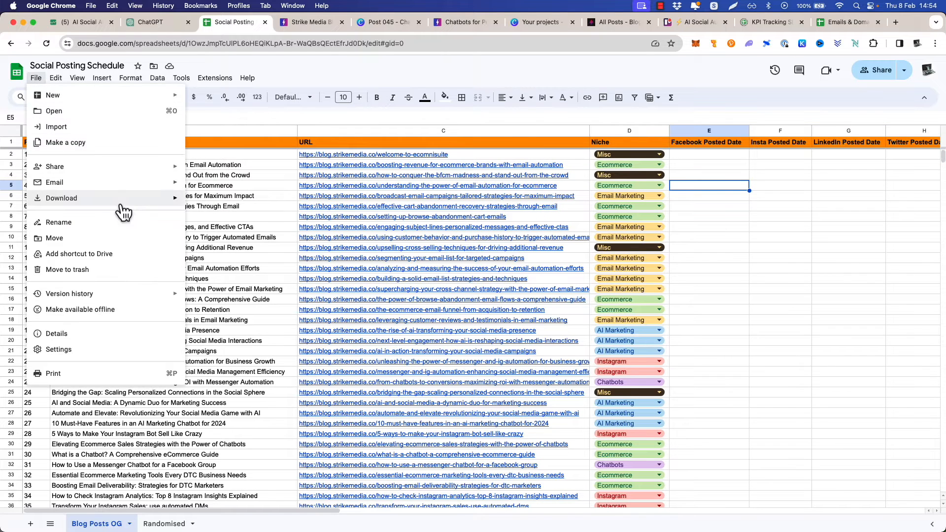
pyautogui.moveTo(146, 207)
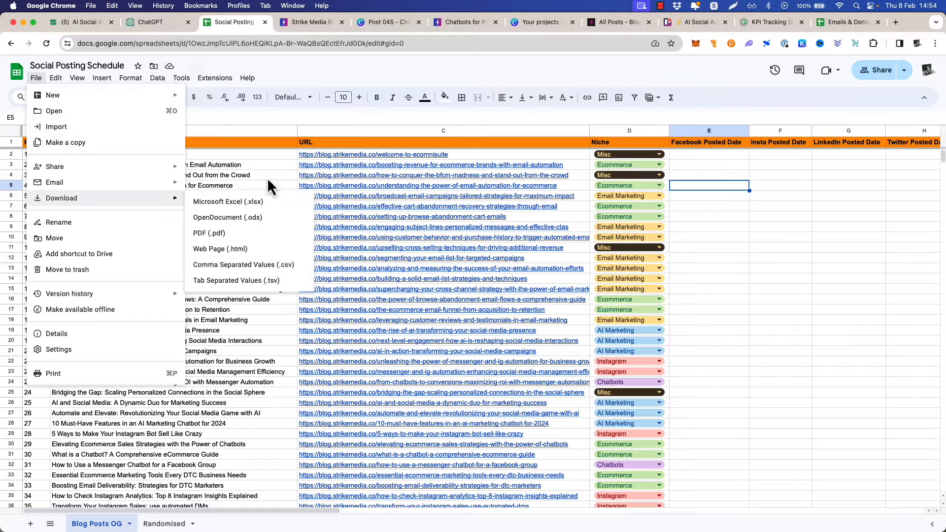
pyautogui.click(373, 76)
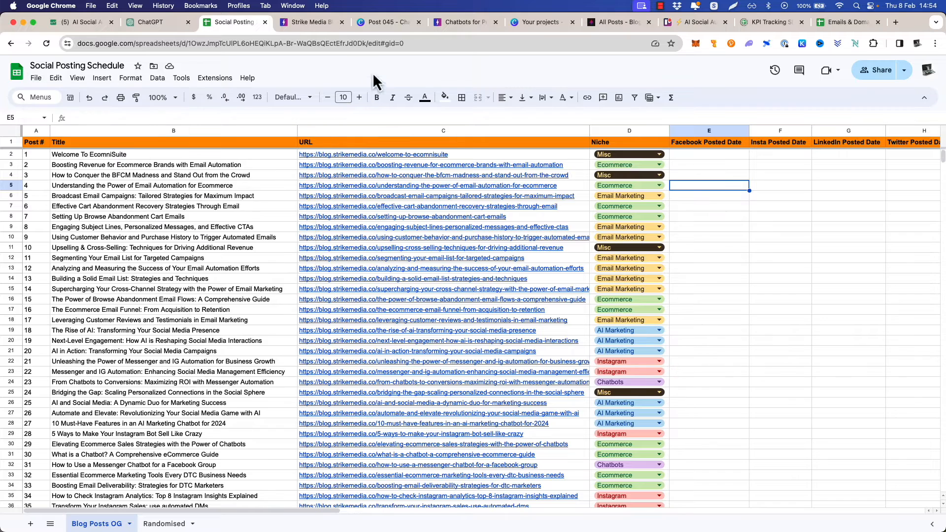
# Examine the niche order on the "Randomised" sheet, selecting the Ecommerce cells D20:D22, and compare it with "Blog Posts OG"
pyautogui.click(167, 524)
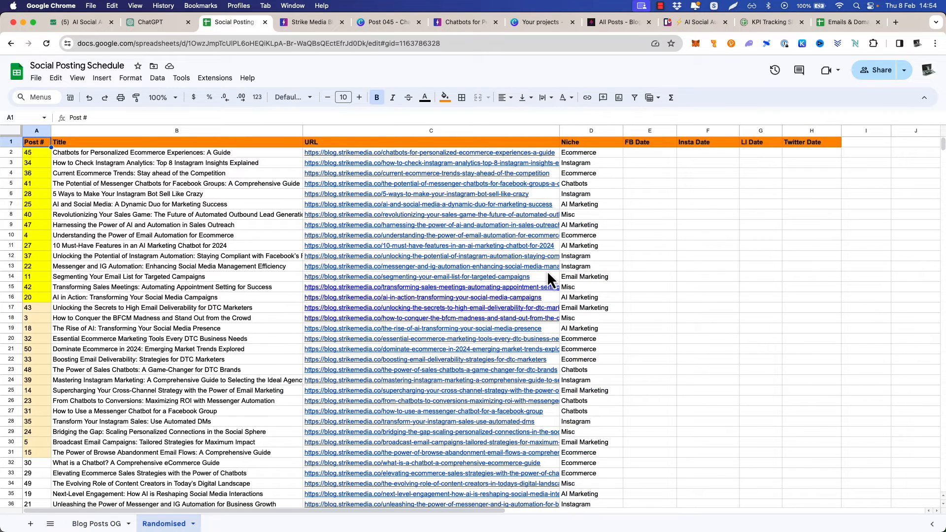
pyautogui.moveTo(547, 272)
pyautogui.scroll(-2, 591, 253)
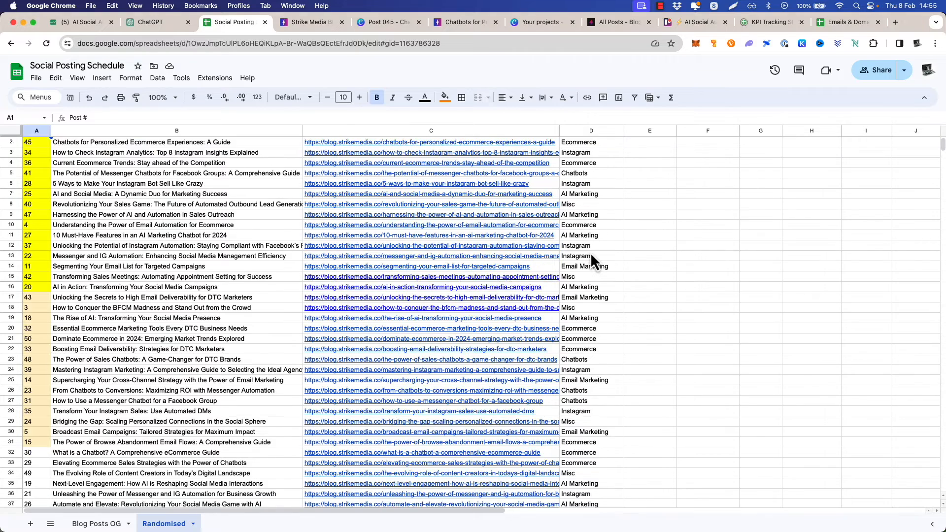
pyautogui.click(595, 291)
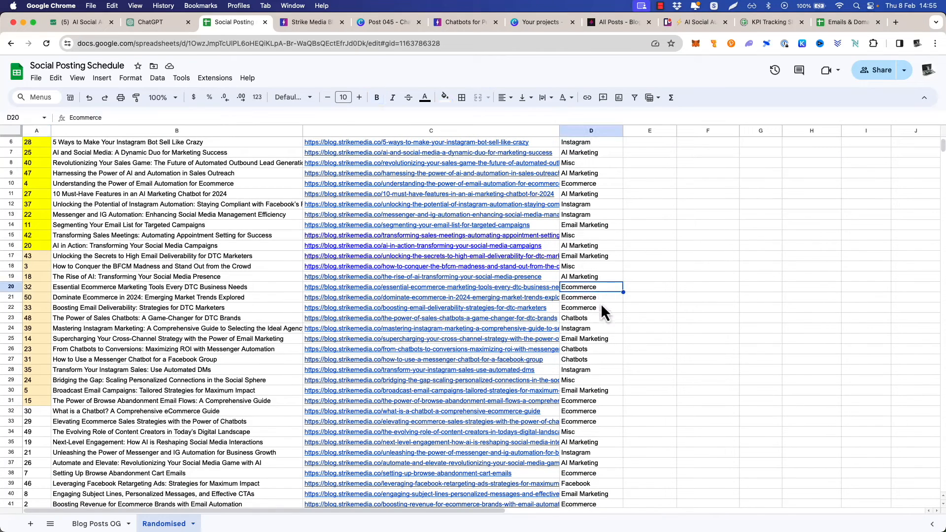
pyautogui.keyDown('shift'); pyautogui.click(598, 308); pyautogui.keyUp('shift')
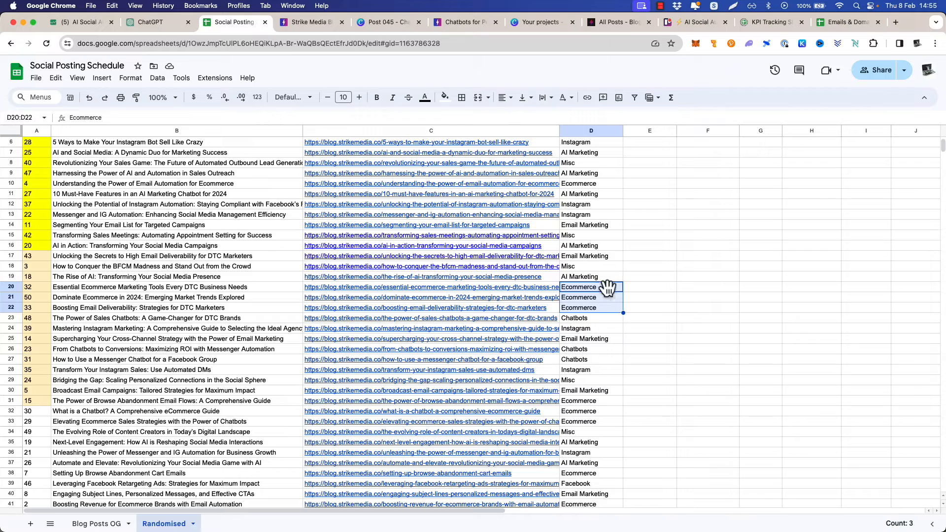
pyautogui.scroll(-3, 613, 293)
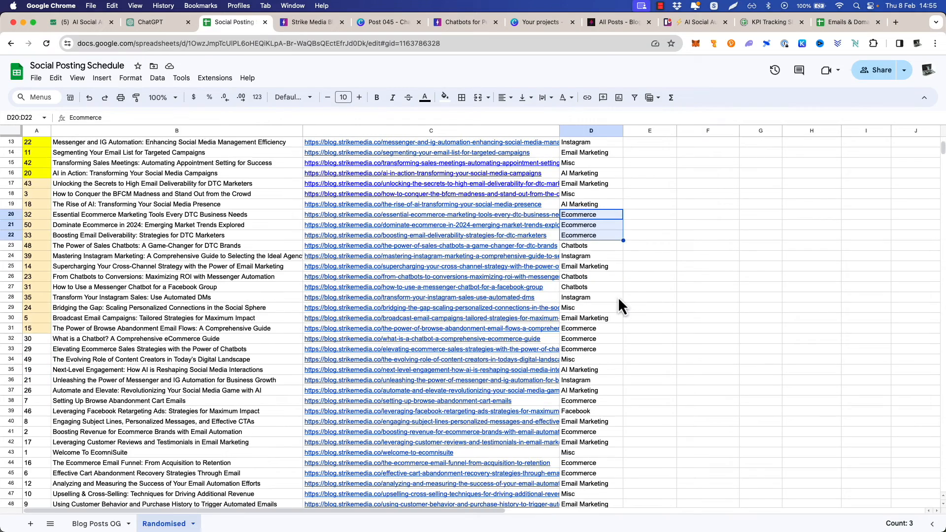
pyautogui.scroll(-4, 623, 327)
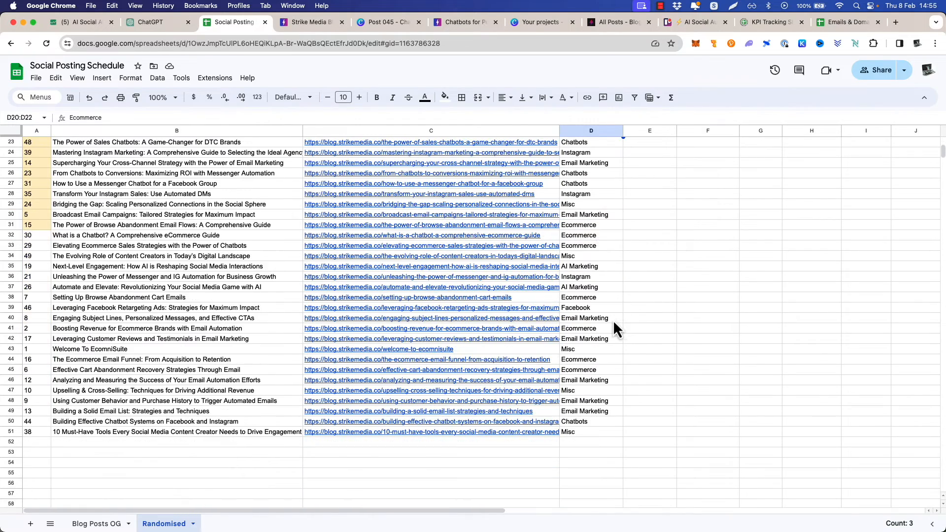
pyautogui.scroll(10, 604, 289)
pyautogui.click(96, 523)
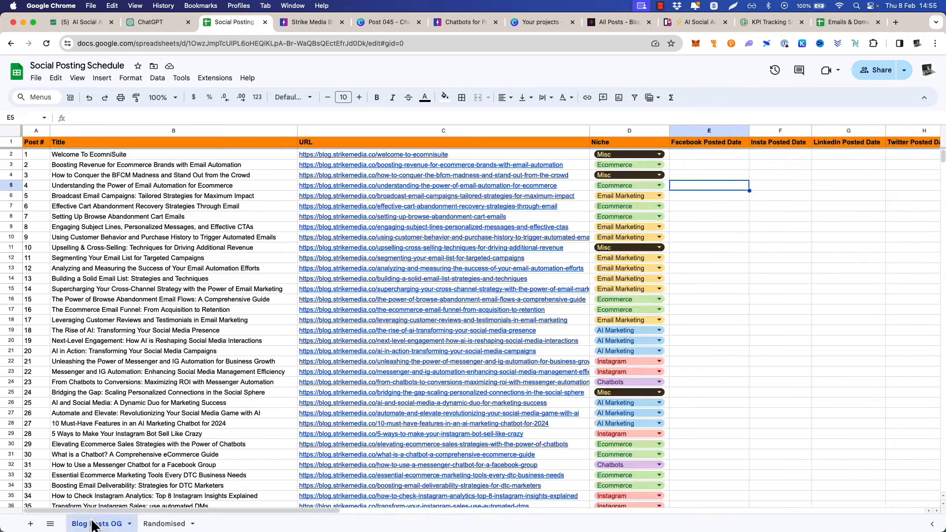
pyautogui.click(164, 523)
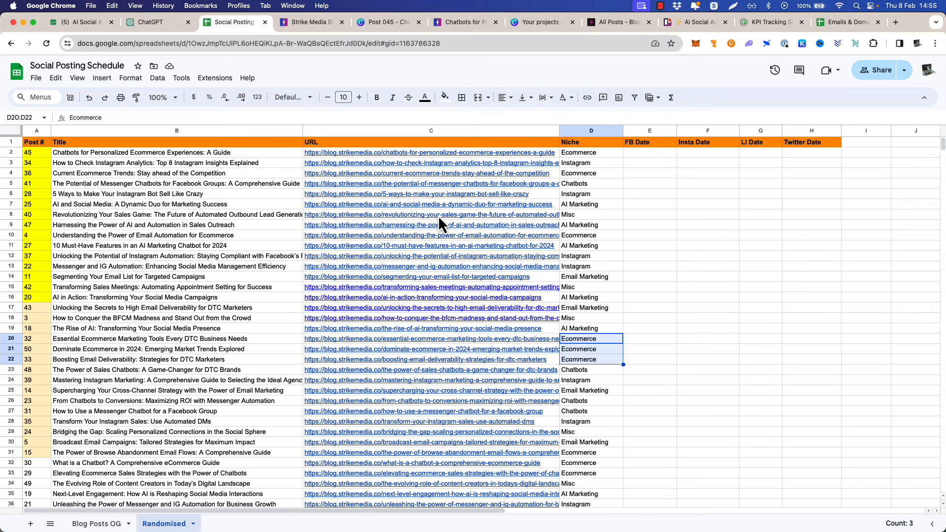
# Switch to the strike-blog-schedule file in TextEdit and delete the blog link after "Review the url:" in the prompt
pyautogui.moveTo(439, 215)
pyautogui.press('super+Tab')
pyautogui.press('super+Tab')
pyautogui.press('super+Tab')
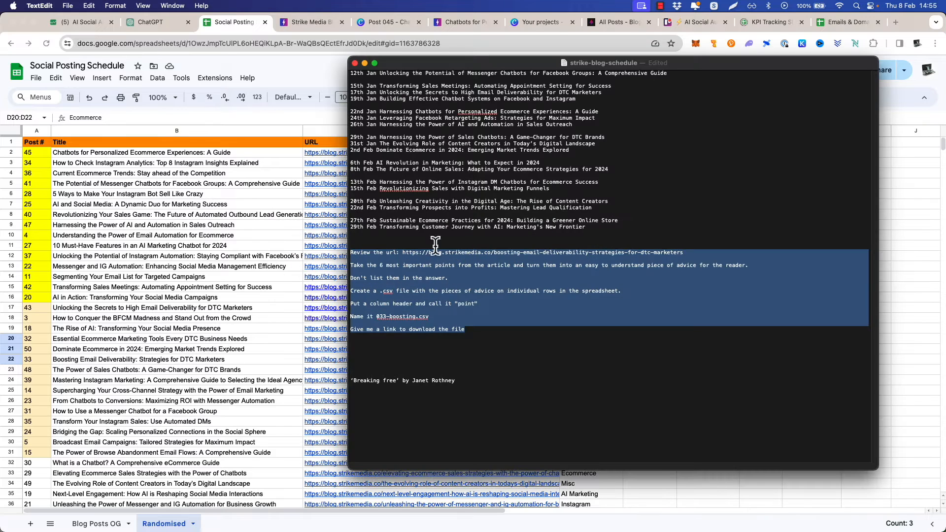
pyautogui.click(453, 276)
pyautogui.click(402, 253)
pyautogui.press('super+shift+Right')
pyautogui.press('BackSpace')
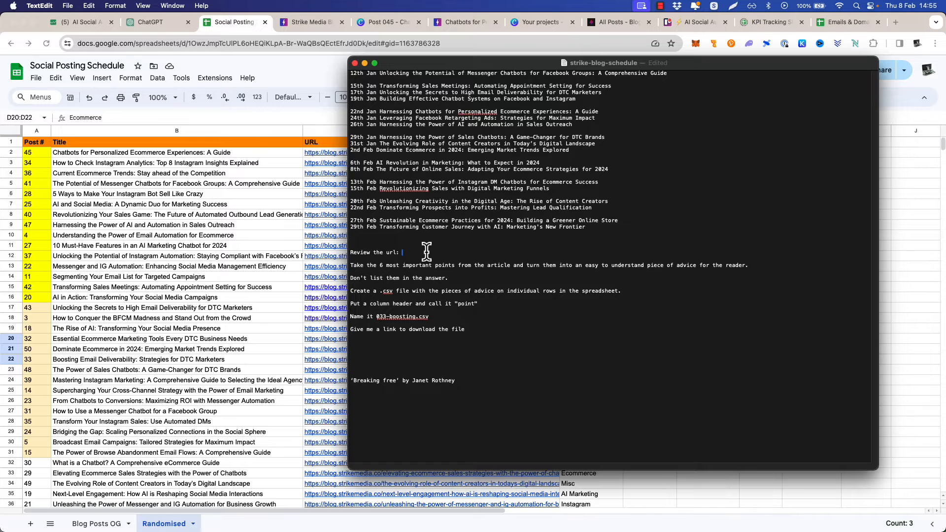
# Look through the recent post designs in Canva's "Your projects" and return to the "Randomised" sheet to review its highlighted post numbers
pyautogui.click(201, 189)
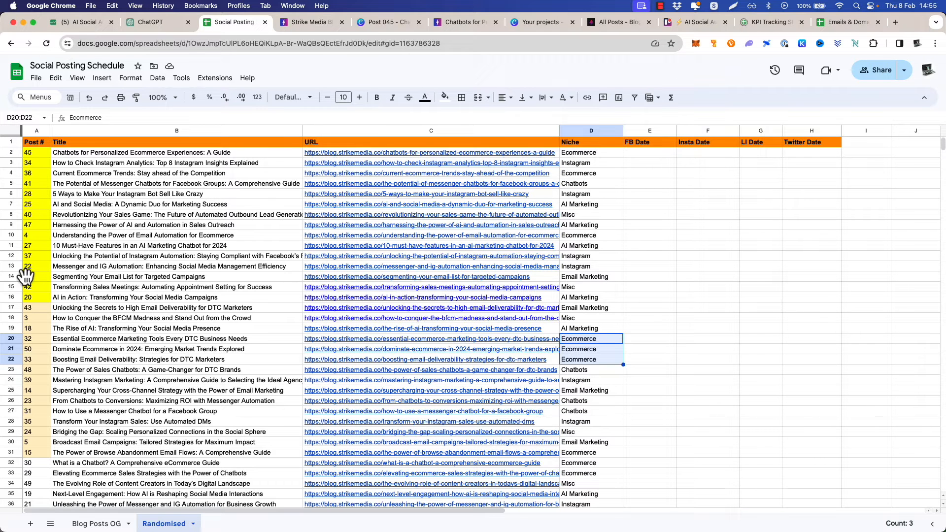
pyautogui.click(522, 22)
pyautogui.scroll(-2, 398, 274)
pyautogui.scroll(-1, 398, 274)
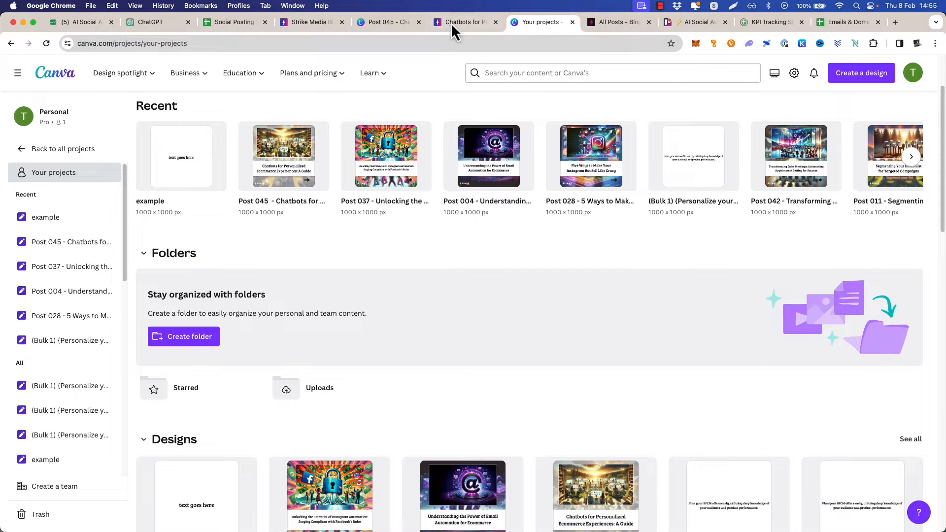
pyautogui.click(227, 22)
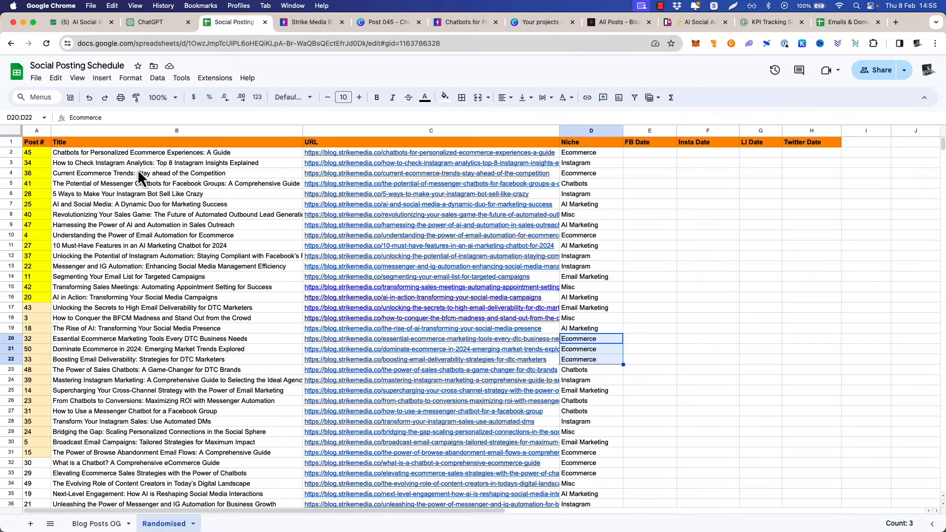
pyautogui.scroll(-2, 158, 290)
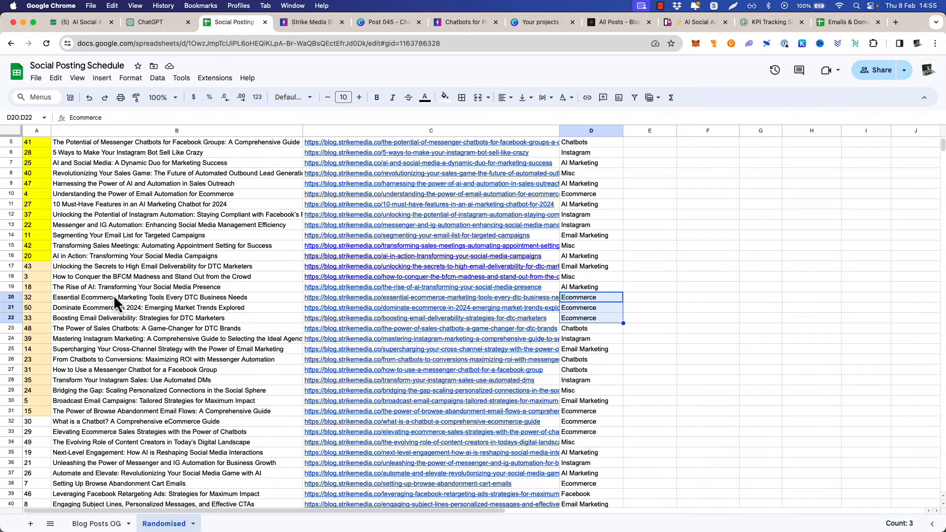
# Copy the "The Rise of AI: Transforming Your Social Media Presence" link from cell C19 and load it in the blog article's browser tab
pyautogui.click(389, 288)
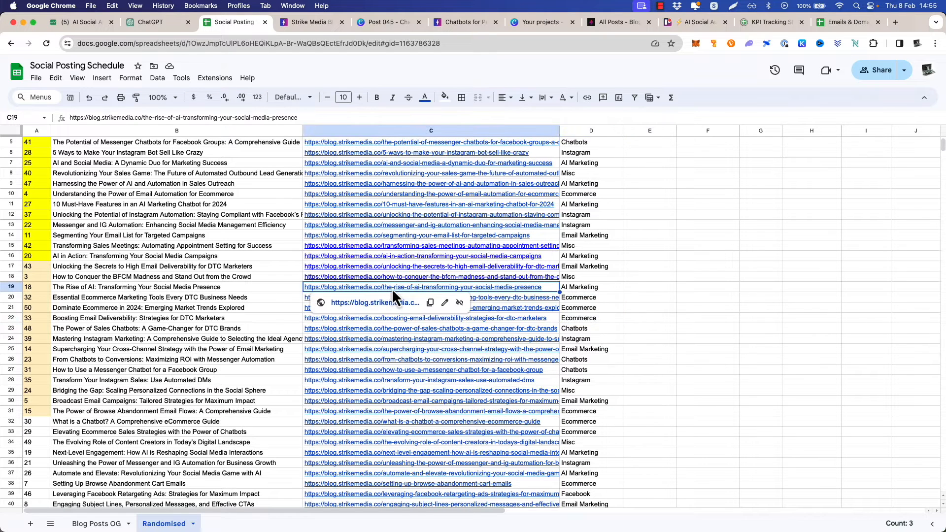
pyautogui.click(462, 22)
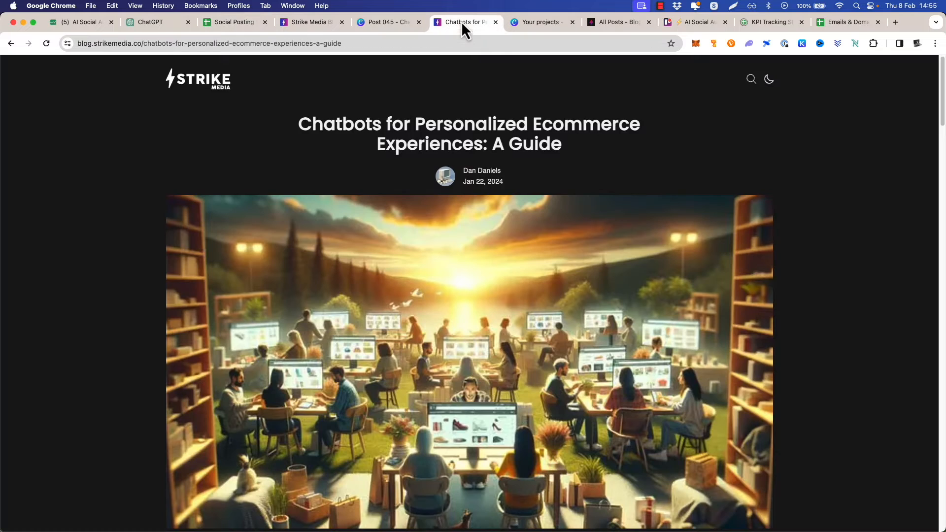
pyautogui.press('super+l')
pyautogui.write('https://blog.strikemedia.co/the-rise-of-ai-transforming-your-social-media-presence')
pyautogui.press('Return')
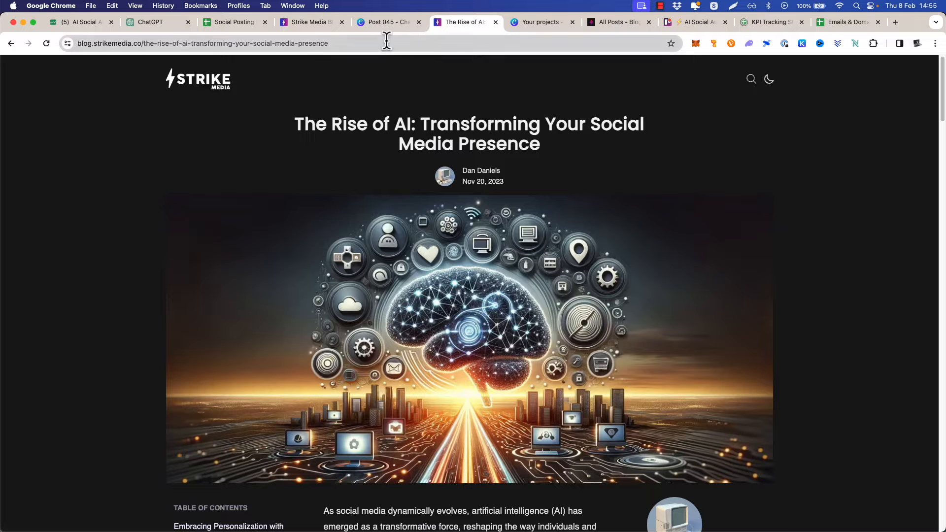
# Switch to the TextEdit prompt, add blank lines above it, and insert the C19 blog link after "Review the url:"
pyautogui.click(226, 23)
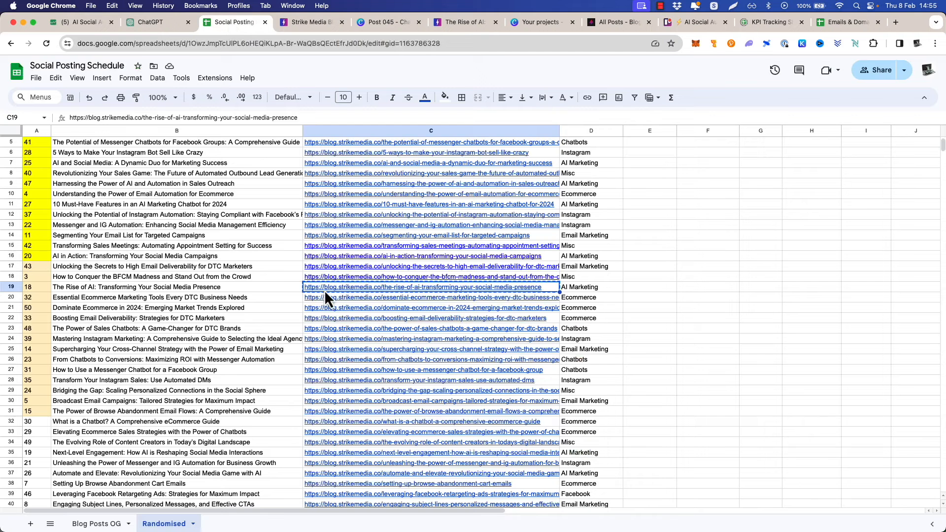
pyautogui.click(35, 288)
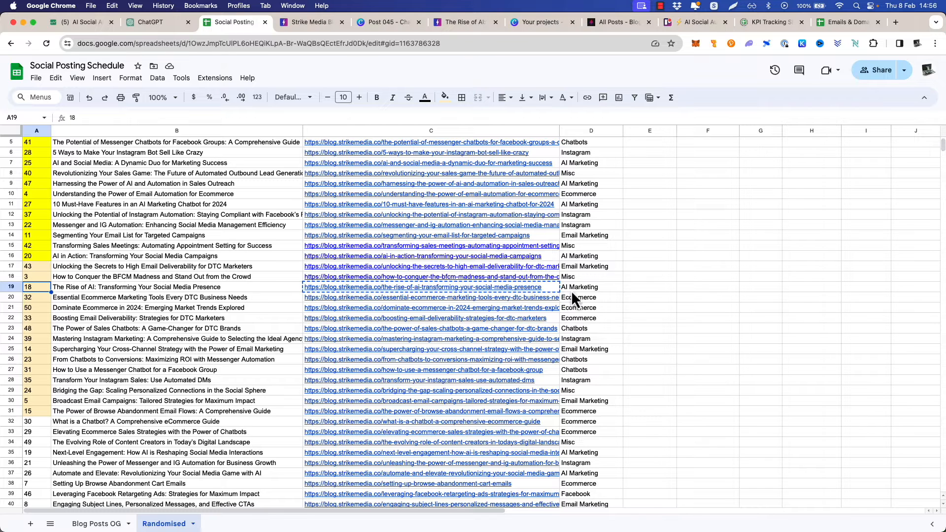
pyautogui.moveTo(428, 291)
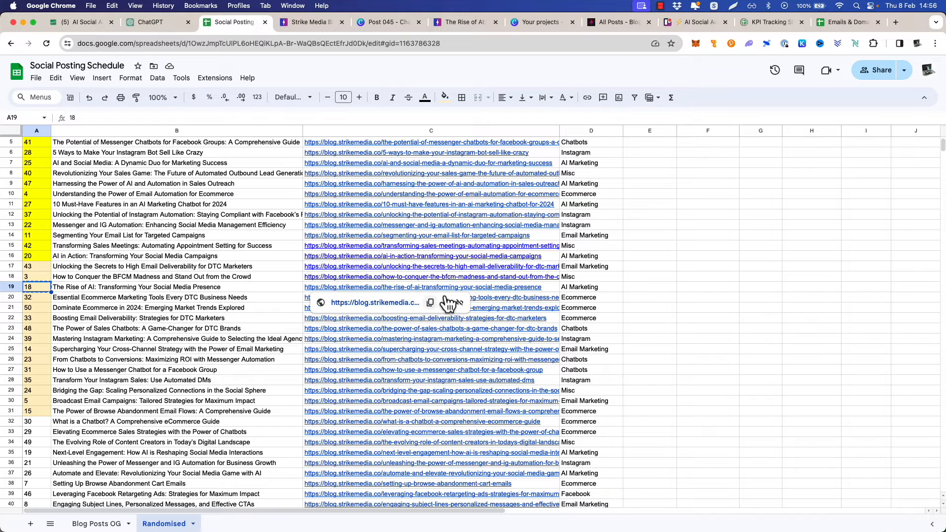
pyautogui.press('super+Tab')
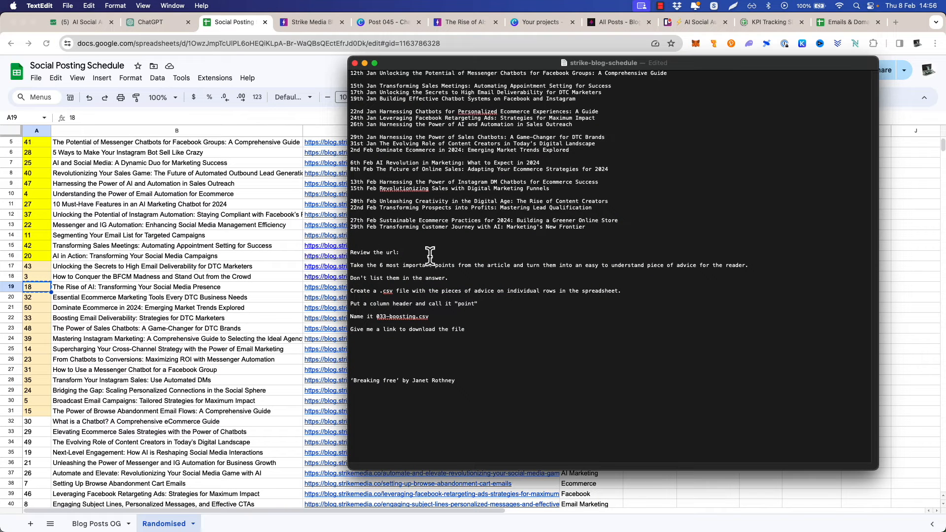
pyautogui.click(421, 240)
pyautogui.press('Return')
pyautogui.press('Return')
pyautogui.press('Return')
pyautogui.press('Return')
pyautogui.press('Down')
pyautogui.press('Down')
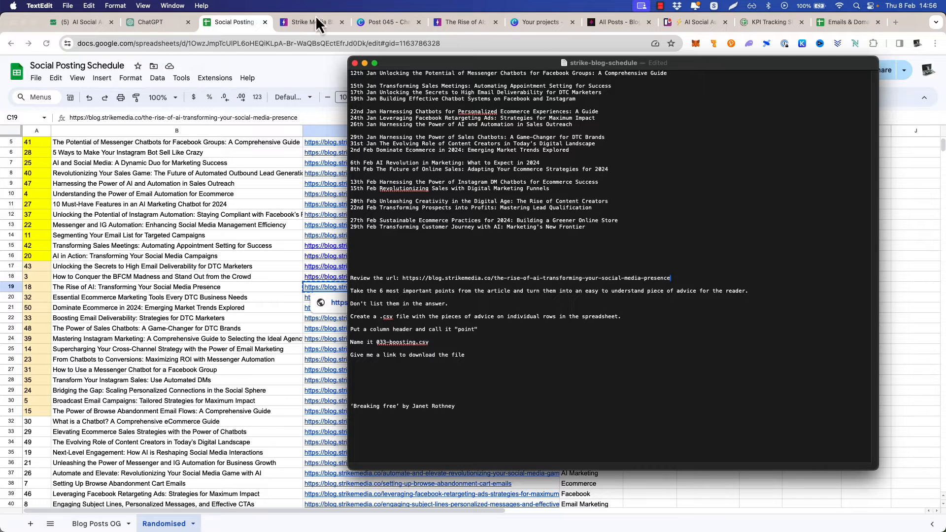
# Move the "The Rise of AI" article's browser tab beside the spreadsheet's and examine the article's sections through the conclusion
pyautogui.moveTo(462, 24); pyautogui.dragTo(294, 16)
pyautogui.scroll(-6, 285, 218)
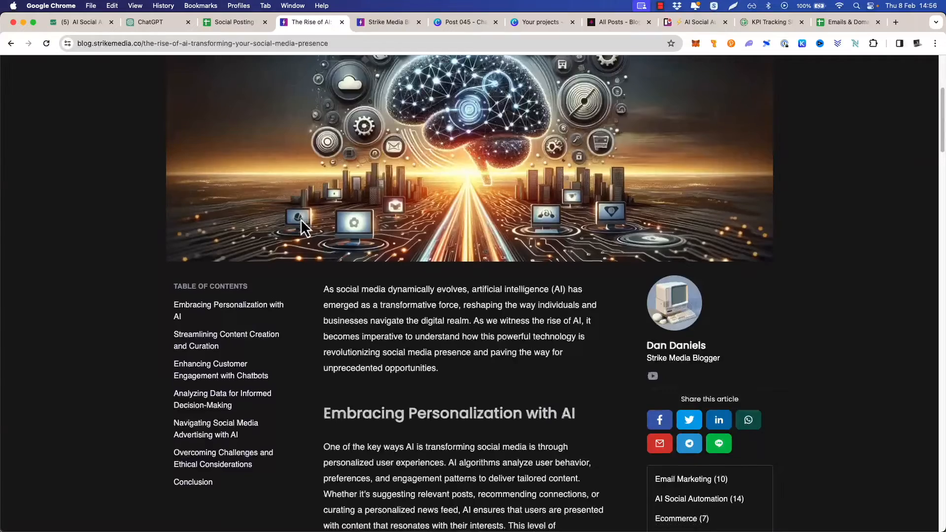
pyautogui.scroll(-12, 295, 220)
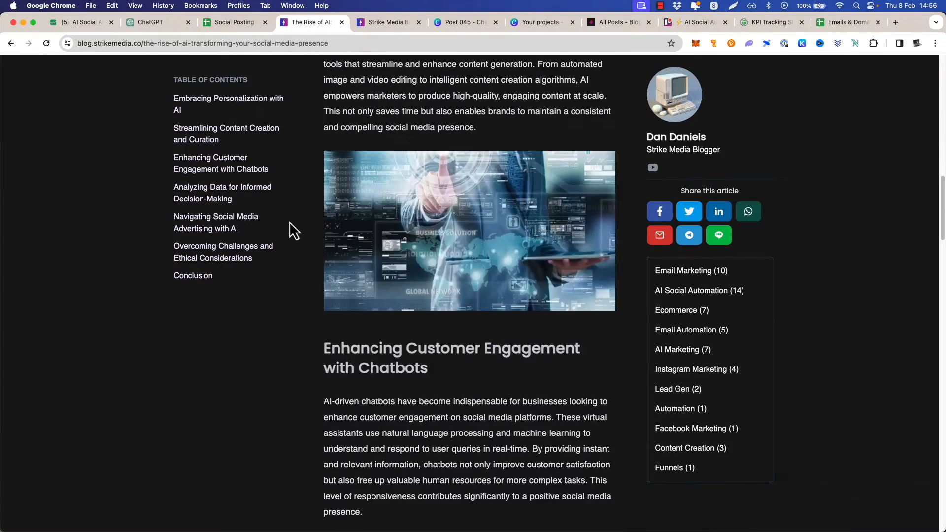
pyautogui.scroll(-15, 288, 221)
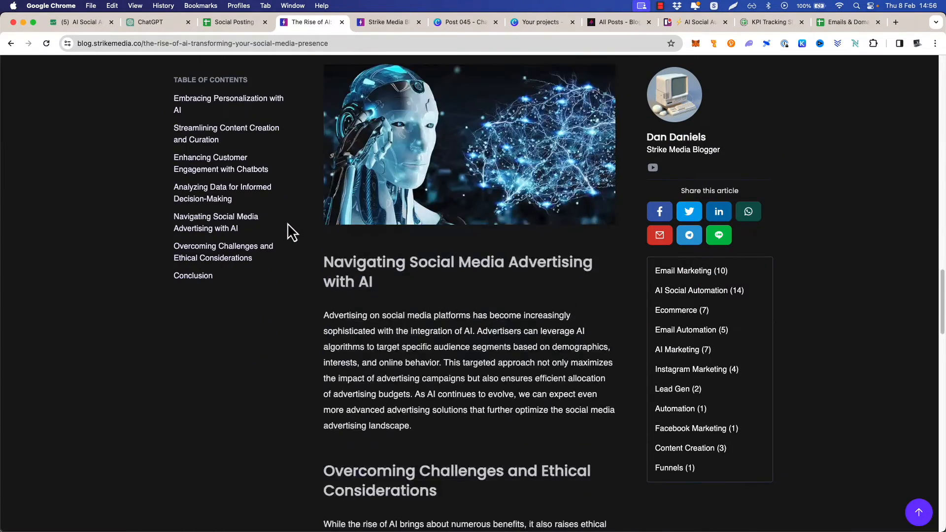
pyautogui.scroll(-7, 288, 223)
pyautogui.scroll(10, 287, 223)
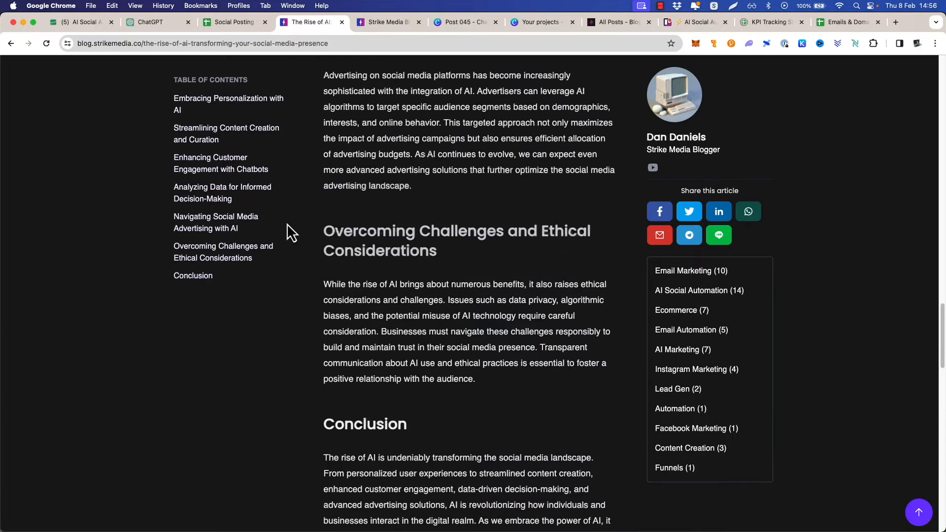
pyautogui.scroll(2, 287, 223)
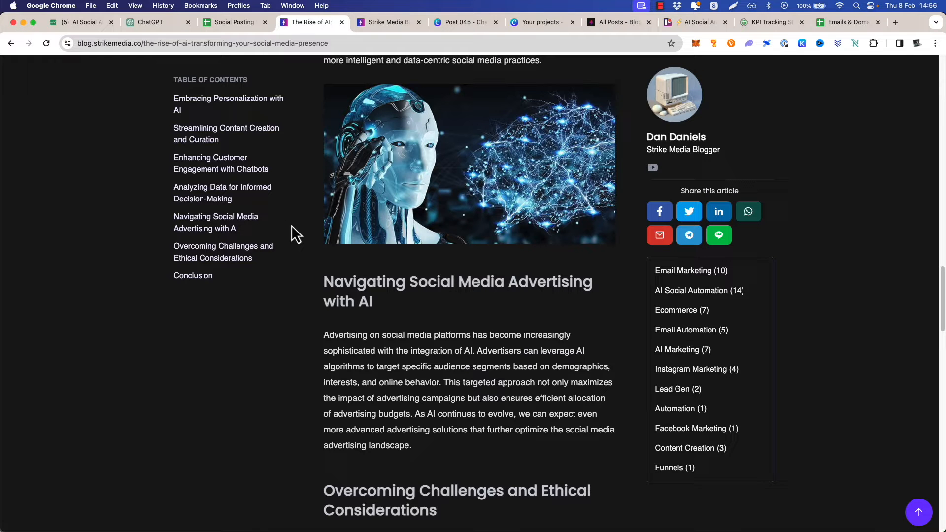
pyautogui.scroll(-1, 291, 224)
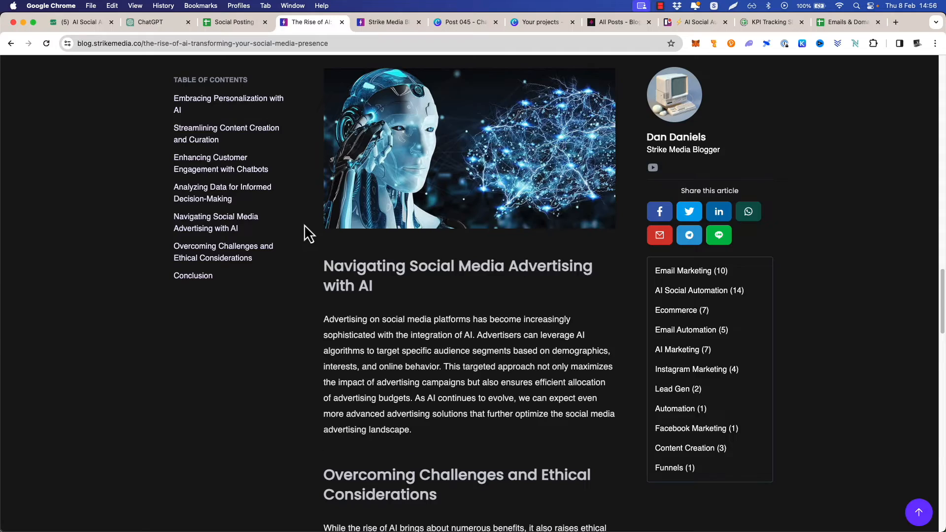
pyautogui.scroll(5, 305, 226)
pyautogui.scroll(-7, 305, 226)
pyautogui.scroll(7, 306, 225)
pyautogui.scroll(10, 305, 226)
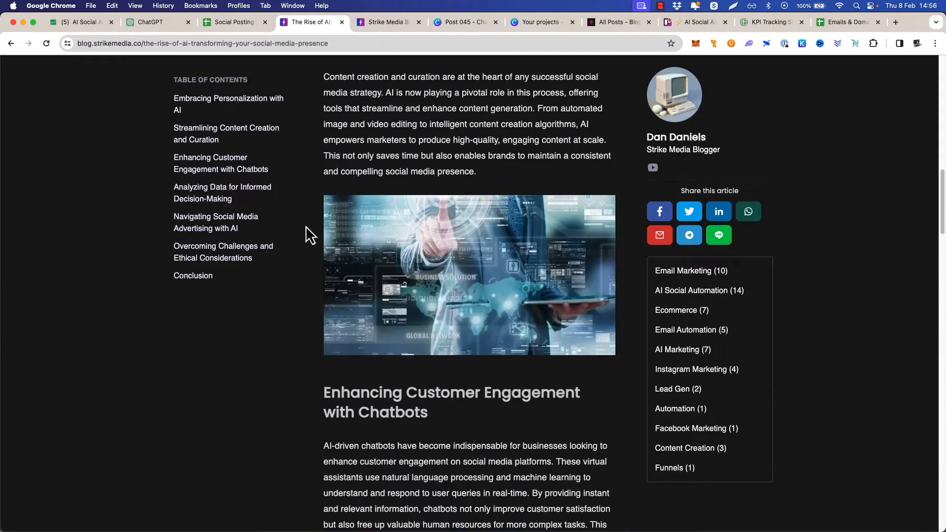
# Check post number 18 in the schedule and change the CSV name in the TextEdit prompt to 018-rise-of-ai.csv
pyautogui.press('super+Tab')
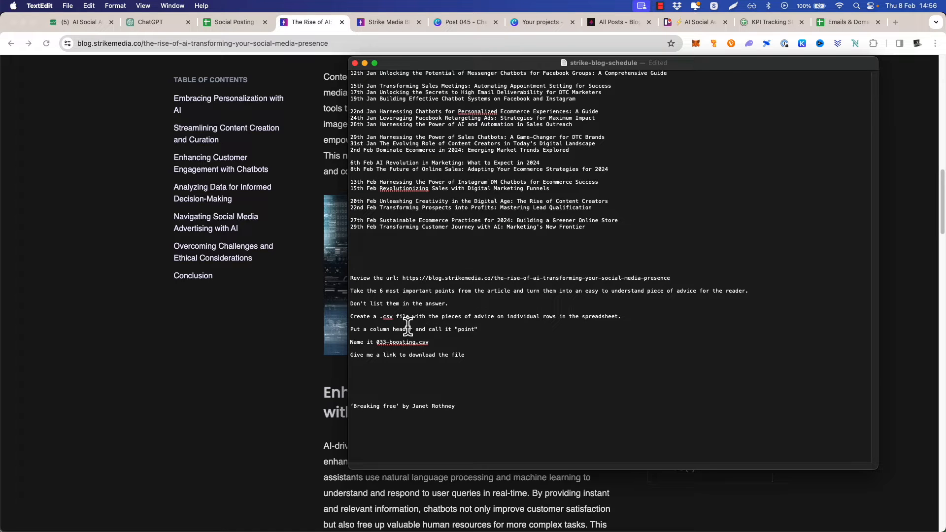
pyautogui.click(387, 342)
pyautogui.click(232, 26)
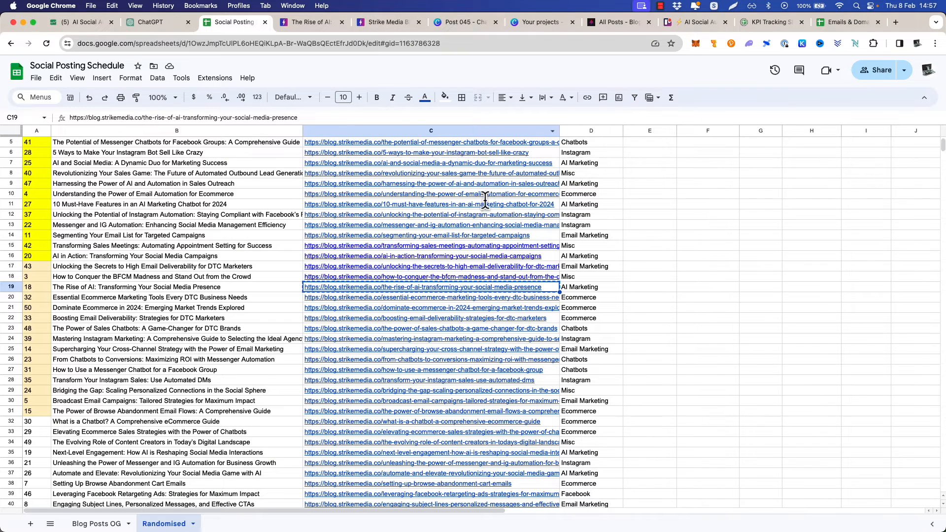
pyautogui.press('super+Tab')
pyautogui.hotkey('shift', 'Right')
pyautogui.hotkey('shift', 'Right')
pyautogui.hotkey('shift', 'Right')
pyautogui.hotkey('shift', 'Right')
pyautogui.hotkey('shift', 'Right')
pyautogui.write('rise-of-ai')
# Copy the whole prompt from TextEdit, submit it to ChatGPT, and download the generated 018-rise-of-ai.csv file
pyautogui.moveTo(478, 357); pyautogui.dragTo(350, 277)
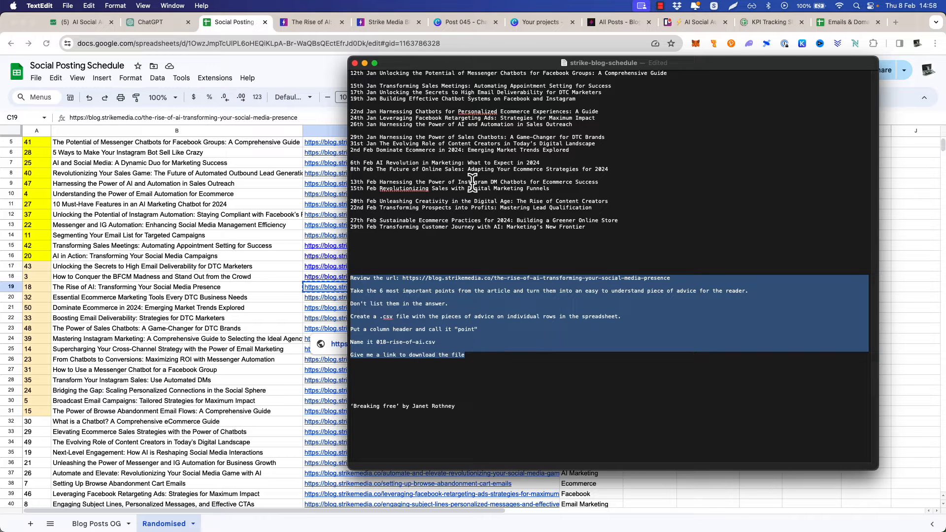
pyautogui.click(150, 22)
pyautogui.click(417, 502)
pyautogui.press('super+v')
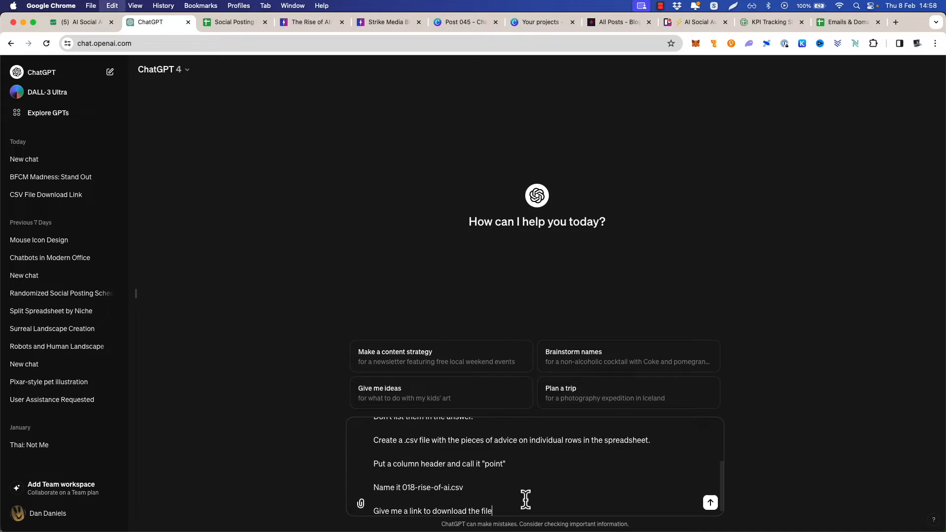
pyautogui.click(710, 504)
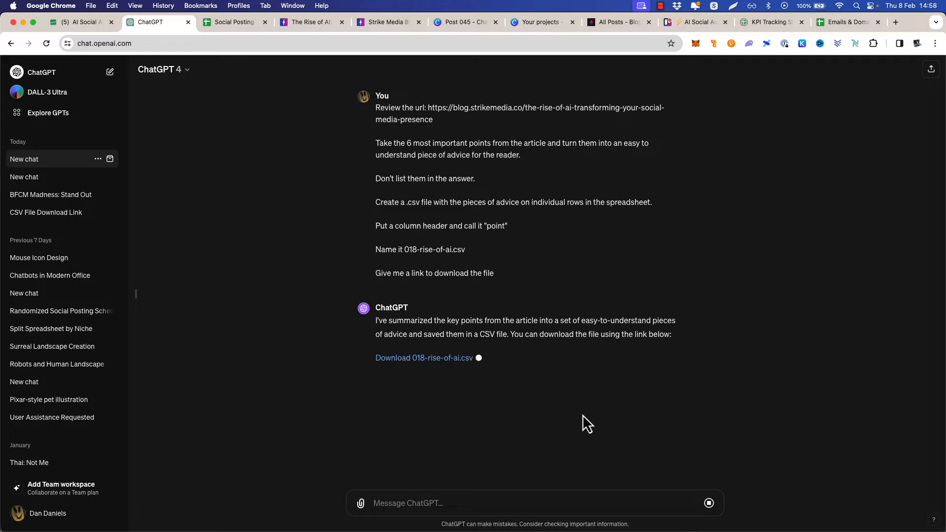
pyautogui.click(421, 361)
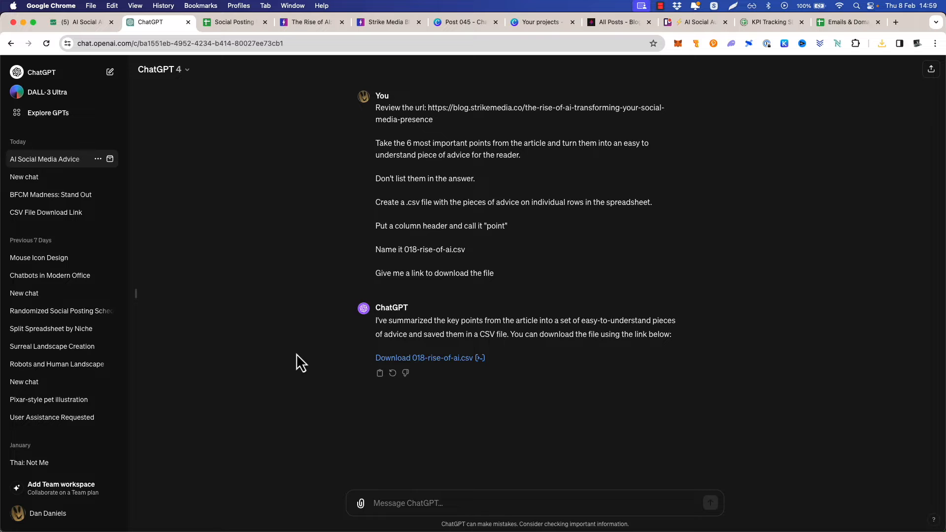
pyautogui.press('super+Tab')
# Import 018-rise-of-ai.csv into a new sheet of the Social Posting Schedule, replacing the current sheet, and widen column A to fit its text
pyautogui.click(225, 26)
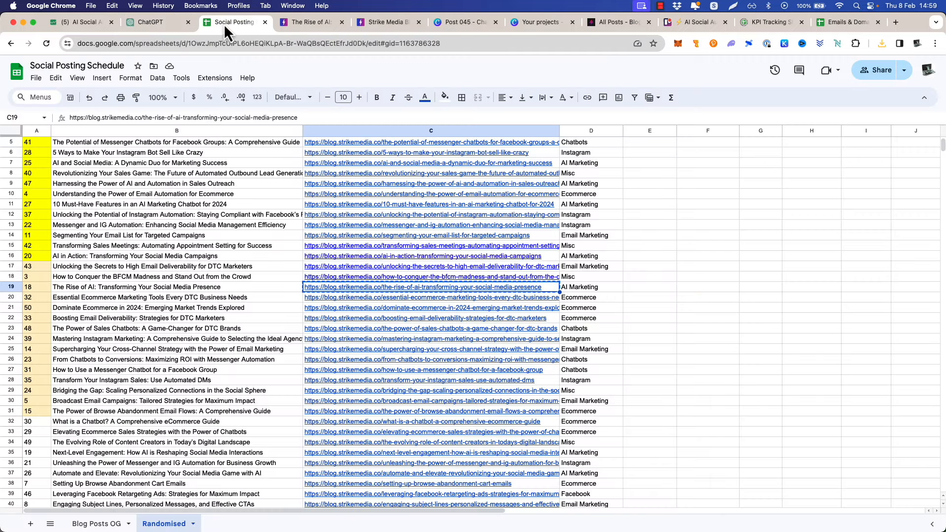
pyautogui.click(31, 524)
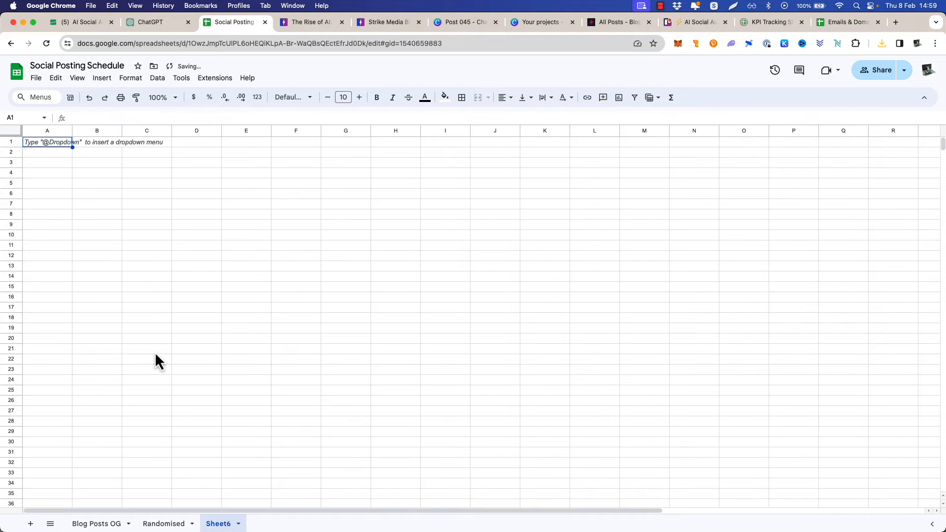
pyautogui.click(36, 78)
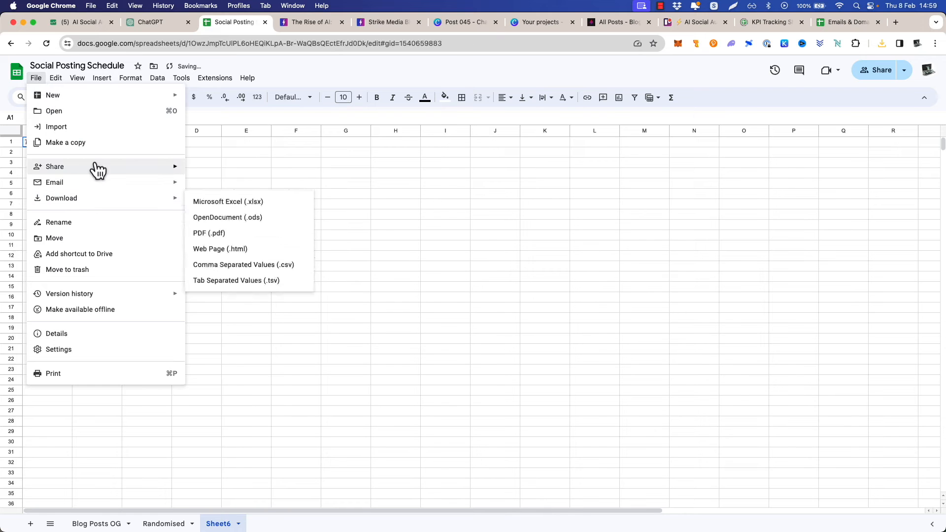
pyautogui.click(101, 127)
pyautogui.click(396, 186)
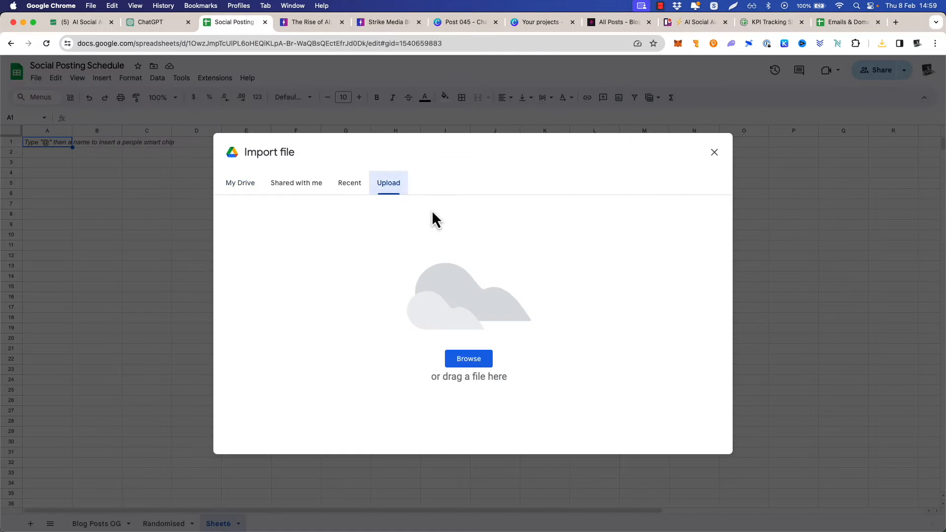
pyautogui.press('super+Tab')
pyautogui.moveTo(241, 145); pyautogui.dragTo(439, 241)
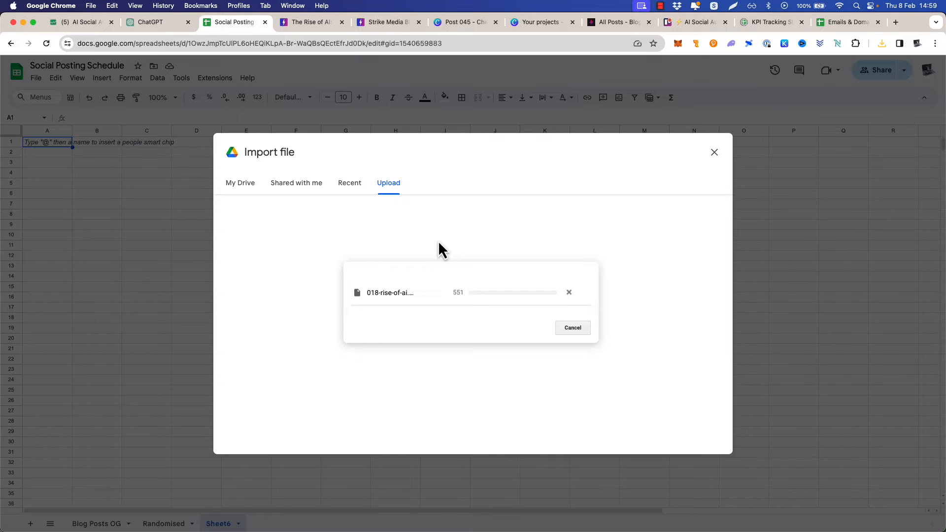
pyautogui.click(436, 302)
pyautogui.click(425, 315)
pyautogui.click(503, 357)
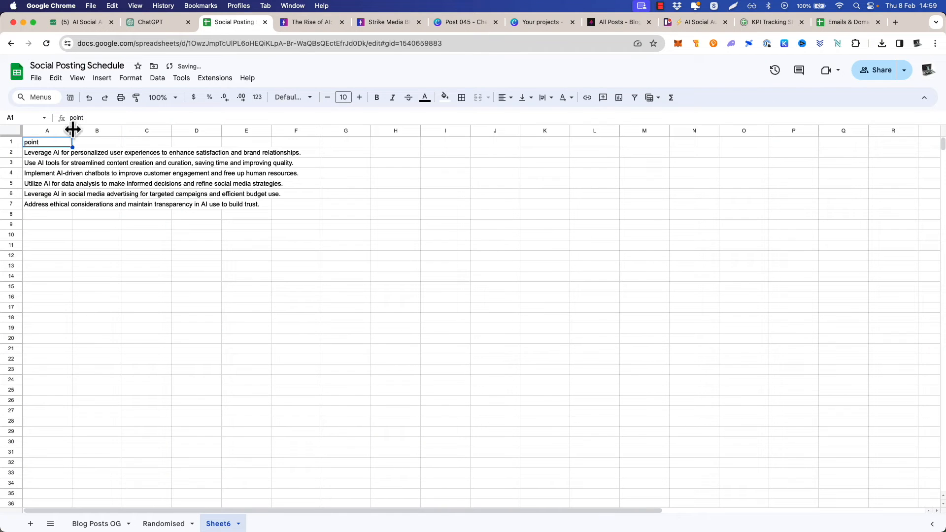
pyautogui.moveTo(73, 130); pyautogui.dragTo(329, 155)
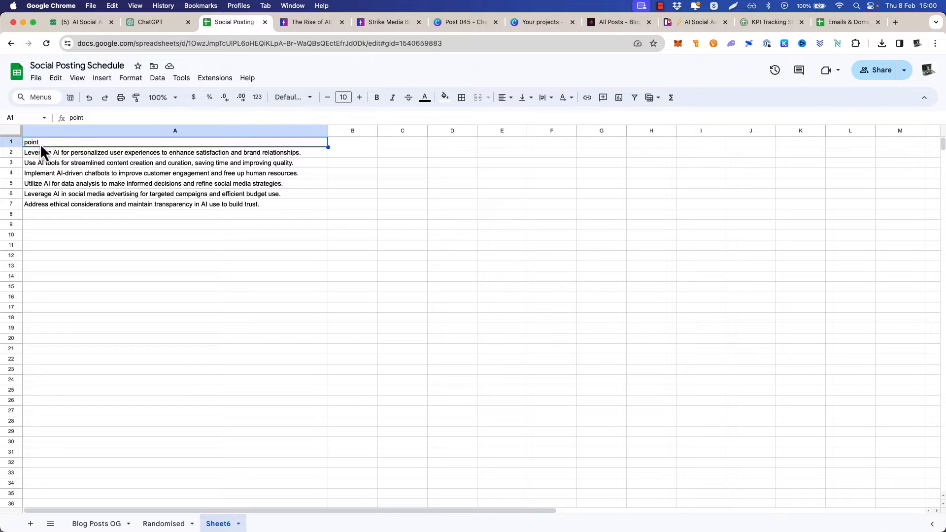
# Switch to the TextEdit prompt and change the requested column header name to "whatever you want"
pyautogui.press('super+Tab')
pyautogui.press('super+Tab')
pyautogui.press('super+Tab')
pyautogui.click(451, 330)
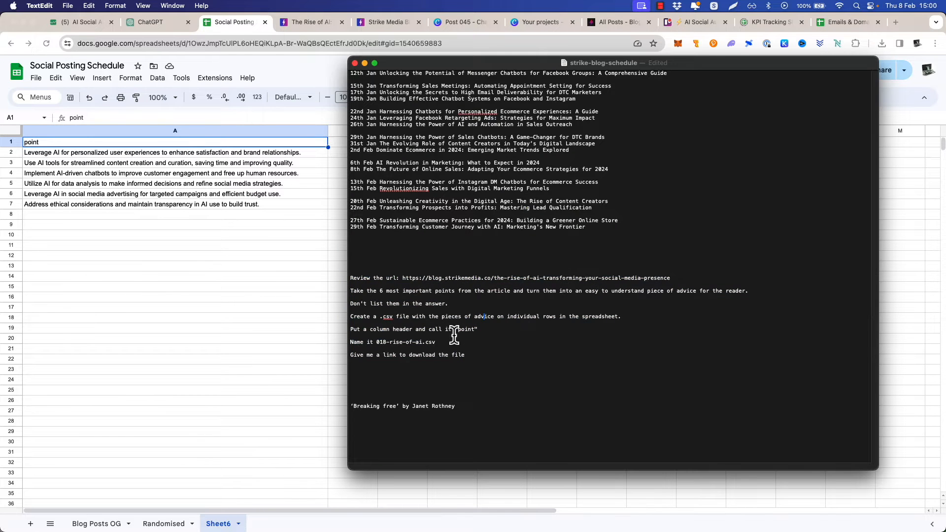
pyautogui.moveTo(475, 330); pyautogui.dragTo(459, 329)
pyautogui.write('adv')
pyautogui.hotkey('alt', 'BackSpace')
pyautogui.write('whatever you wa')
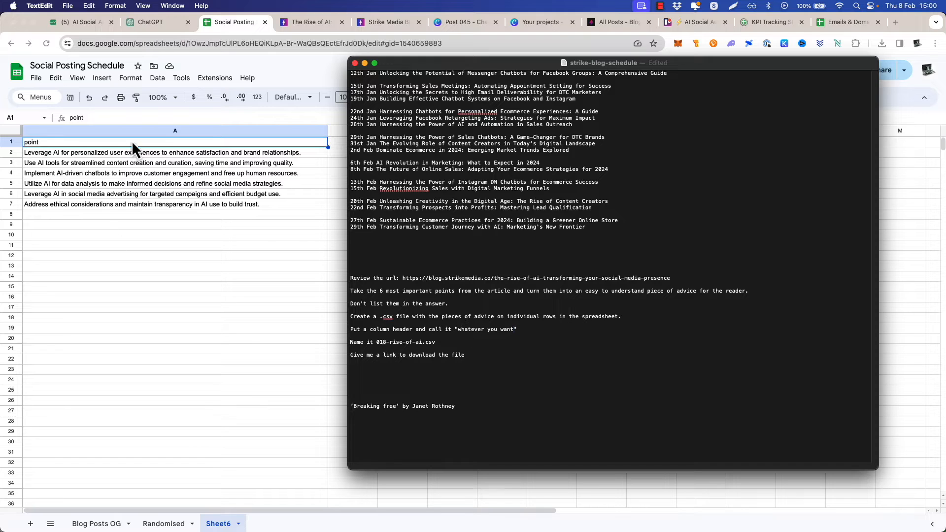
# Set the requested column header name in the prompt to "point of reference"
pyautogui.moveTo(457, 330); pyautogui.dragTo(514, 329)
pyautogui.write('point of reference')
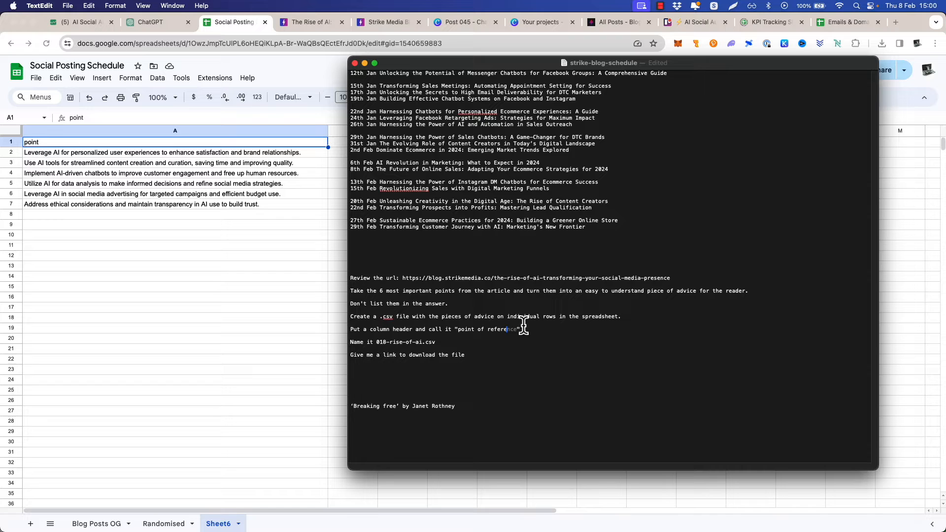
# Select the advice rows A2:A7 in the imported sheet and compare them with the sections of "The Rise of AI" article
pyautogui.click(149, 158)
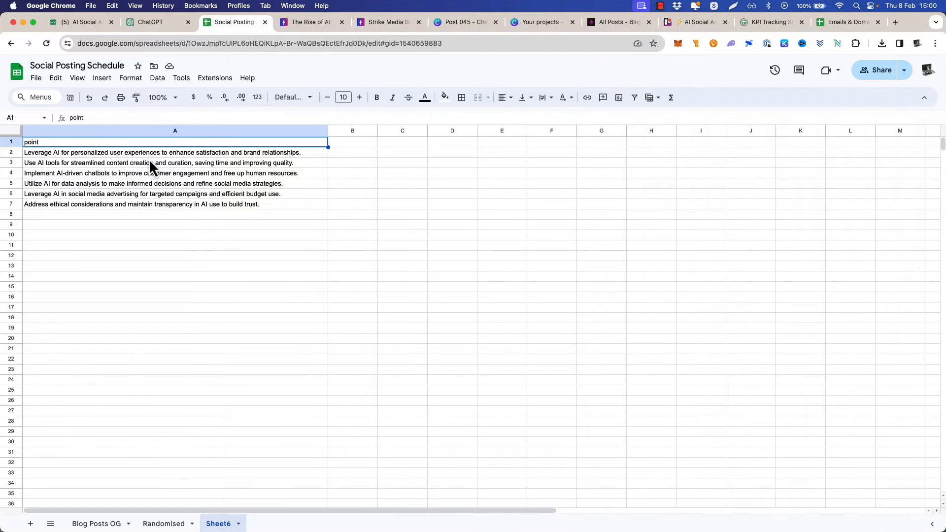
pyautogui.click(150, 154)
pyautogui.keyDown('shift'); pyautogui.click(217, 204); pyautogui.keyUp('shift')
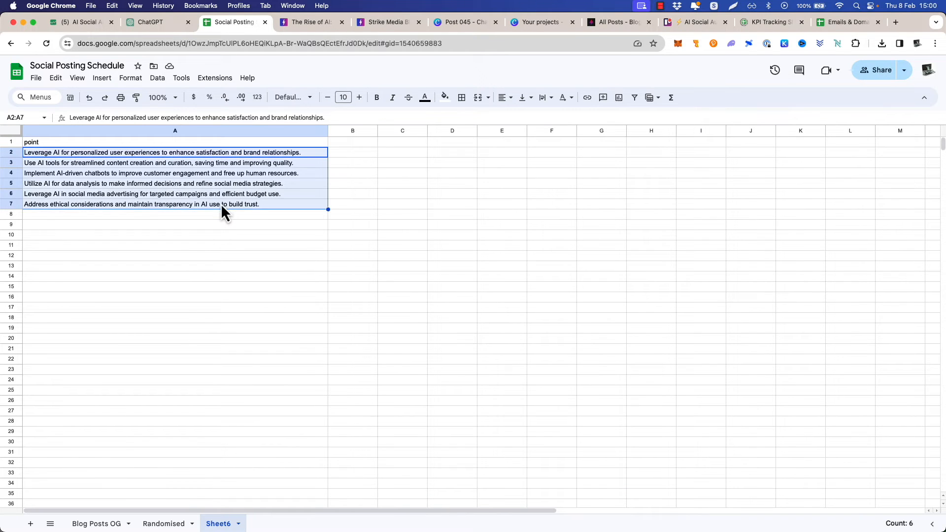
pyautogui.click(313, 23)
pyautogui.scroll(9, 350, 151)
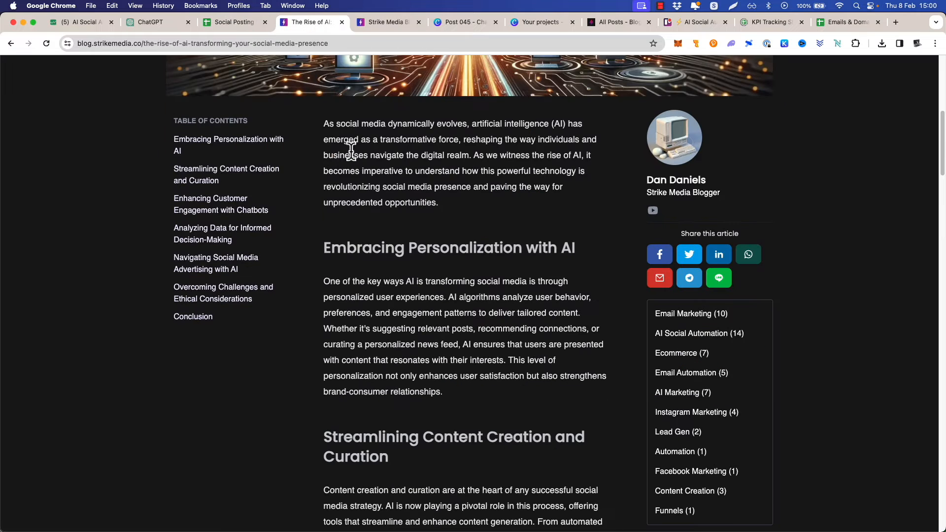
pyautogui.click(234, 22)
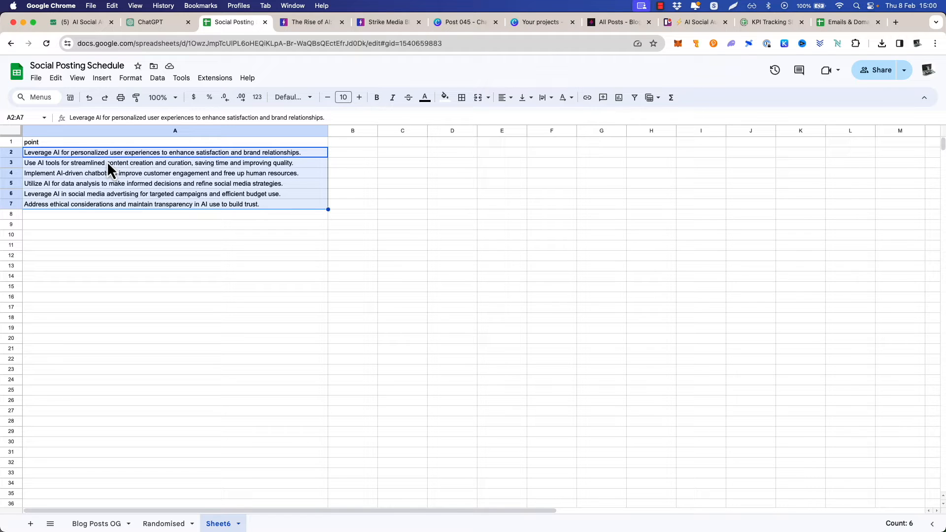
# Delete the imported Sheet6 from the Social Posting Schedule
pyautogui.click(238, 523)
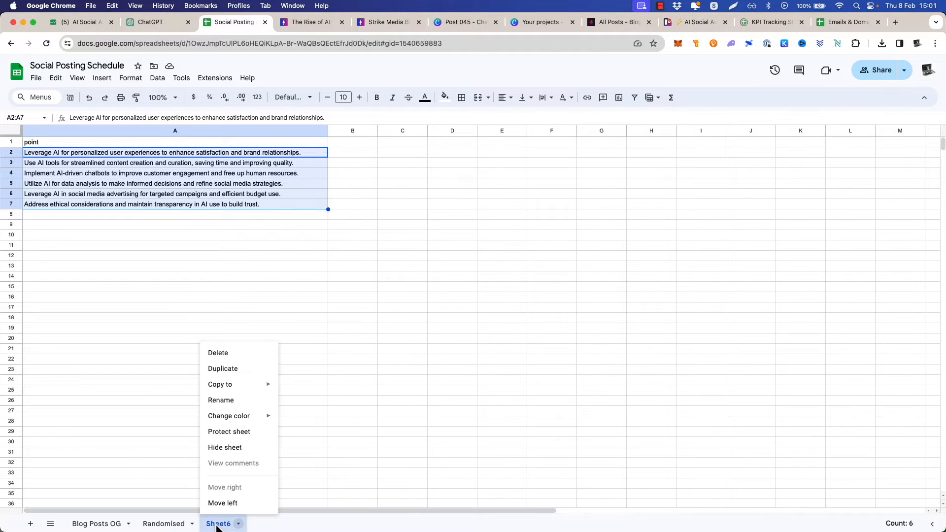
pyautogui.click(221, 354)
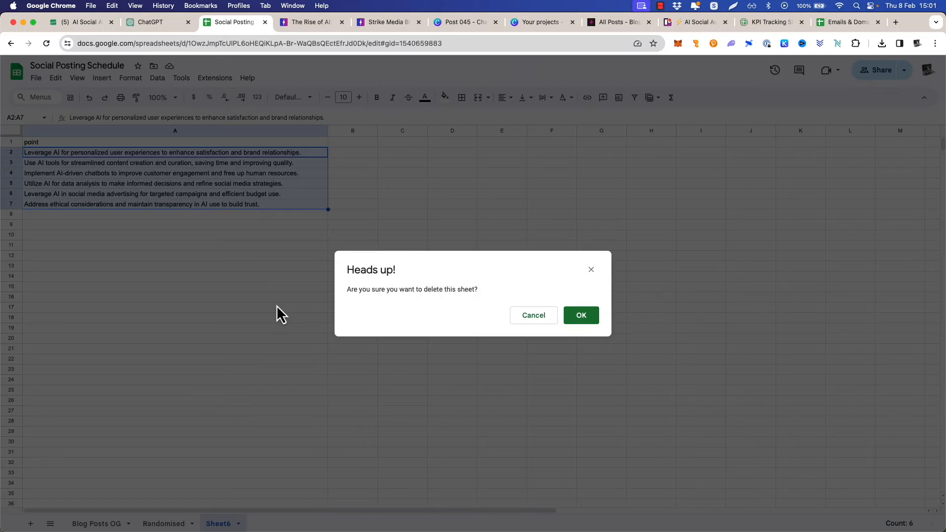
pyautogui.click(585, 318)
# Switch to the Canva projects page and create a new custom-size design of 1000 x 1000 px
pyautogui.click(542, 23)
pyautogui.click(481, 23)
pyautogui.click(542, 23)
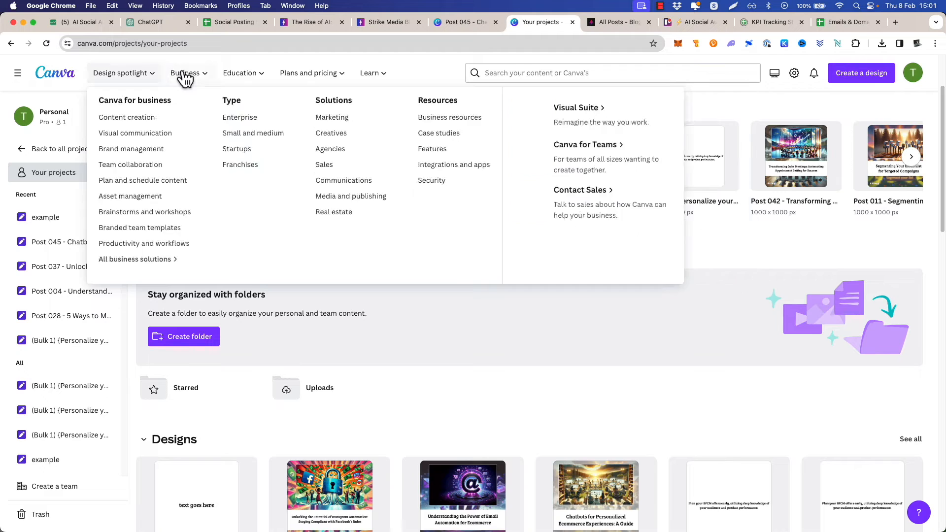
pyautogui.click(867, 74)
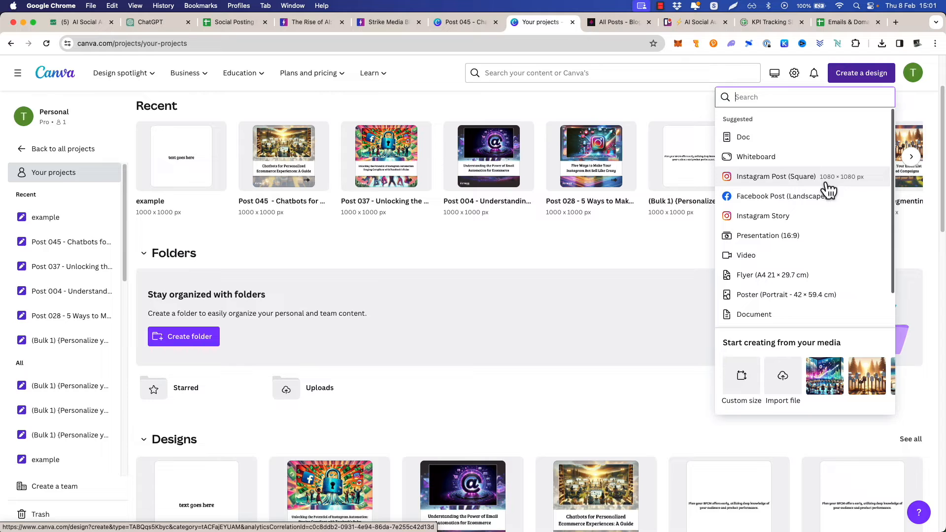
pyautogui.click(742, 385)
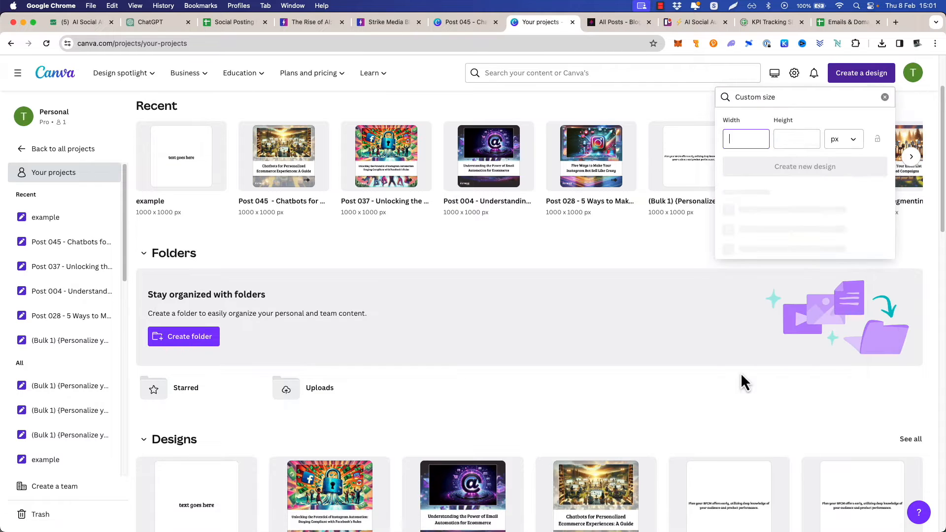
pyautogui.write('1000')
pyautogui.press('Tab')
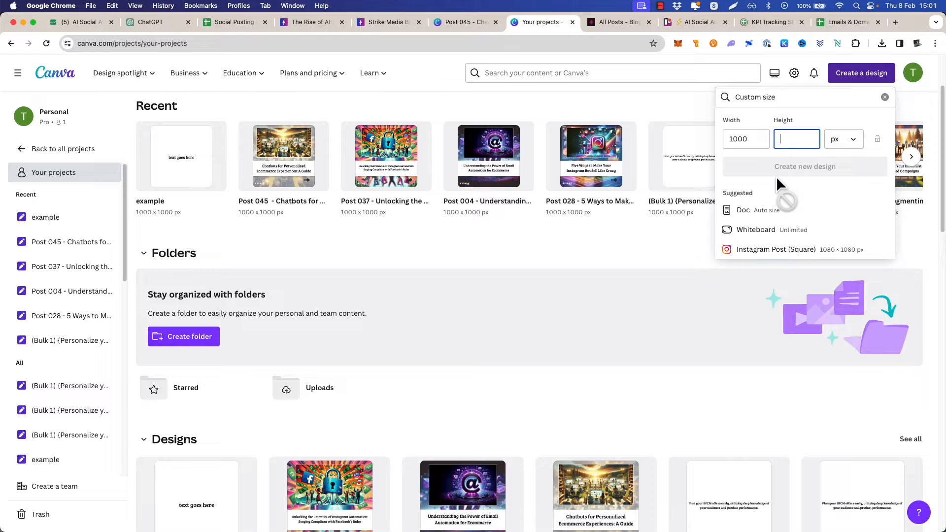
pyautogui.write('1000')
pyautogui.click(778, 173)
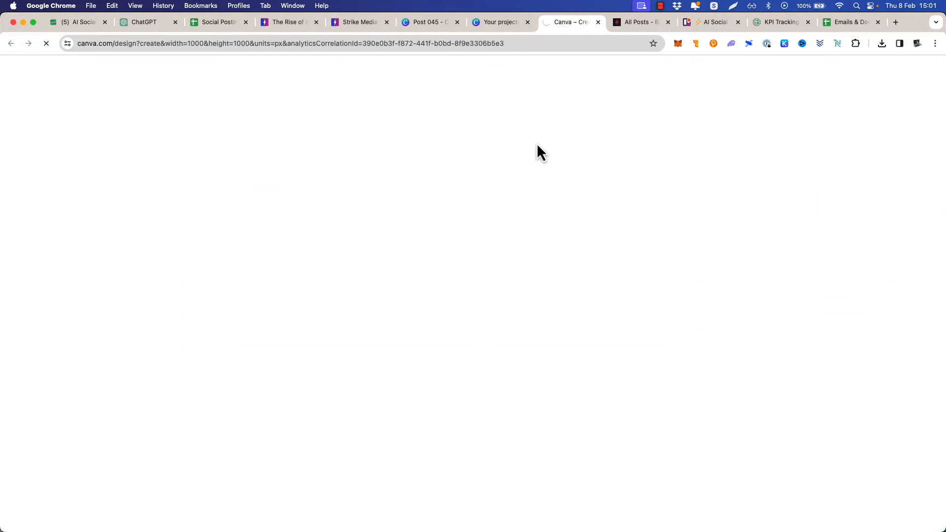
# Review the cover of the Post 045 carousel and the header image of "The Rise of AI" article
pyautogui.press('super+Tab')
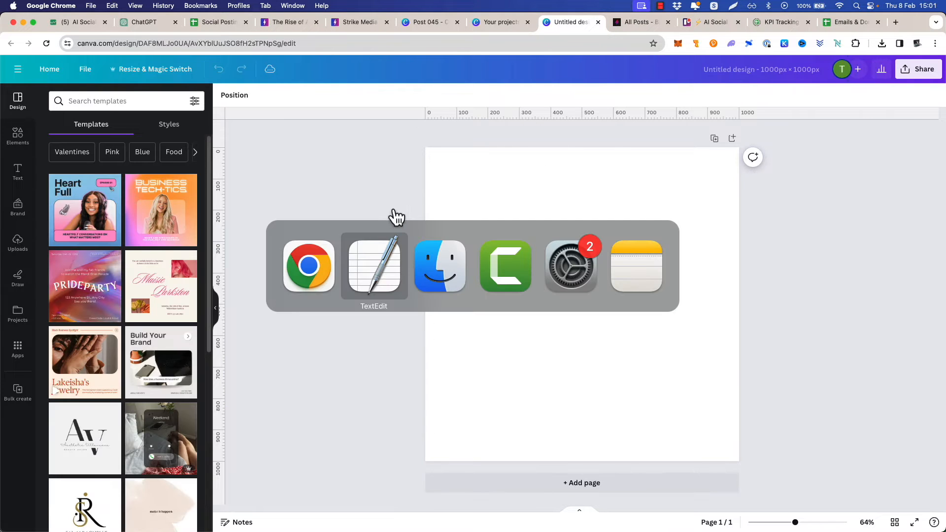
pyautogui.press('Escape')
pyautogui.click(432, 26)
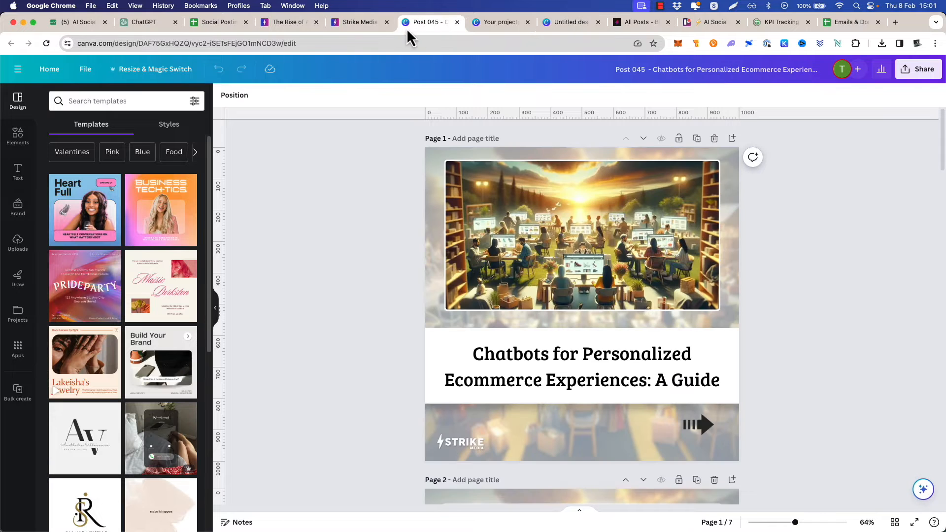
pyautogui.click(295, 23)
pyautogui.scroll(5, 324, 216)
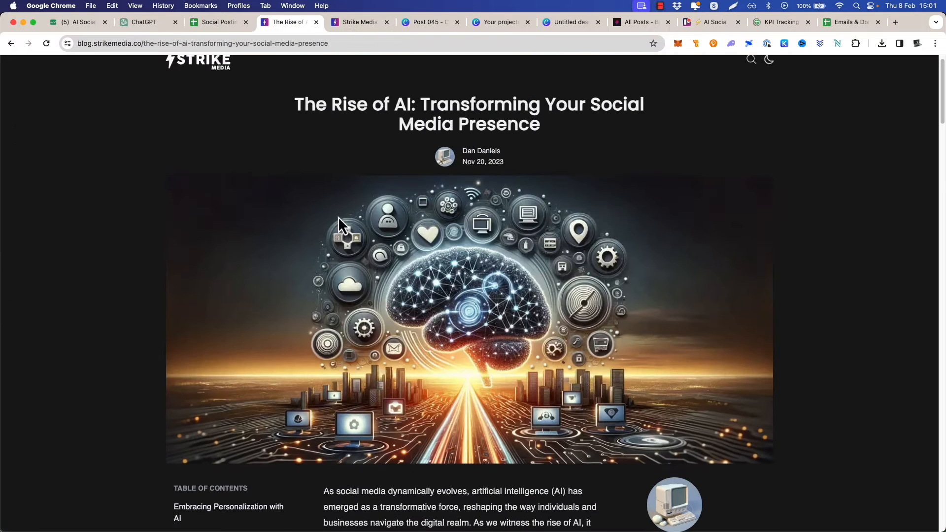
# Switch to Finder, close the INTERNET BLING tab and open the EcomniSuite folder images/blog images/IG-1000s/older
pyautogui.press('super+Tab')
pyautogui.click(436, 270)
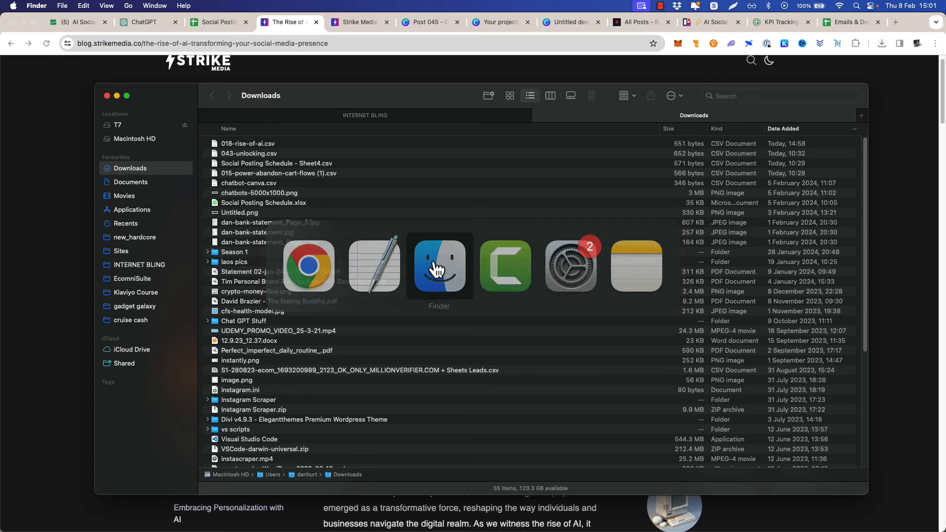
pyautogui.click(344, 114)
pyautogui.press('super+w')
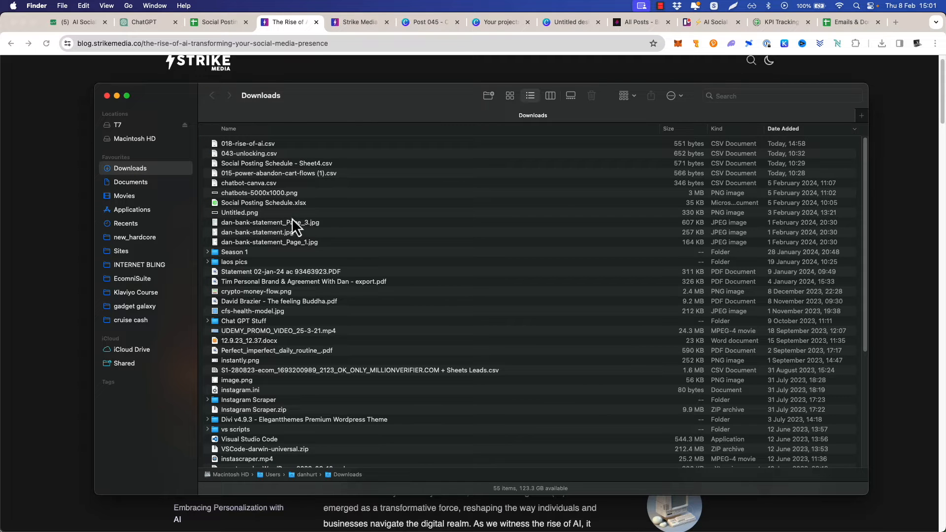
pyautogui.click(132, 279)
pyautogui.doubleClick(246, 279)
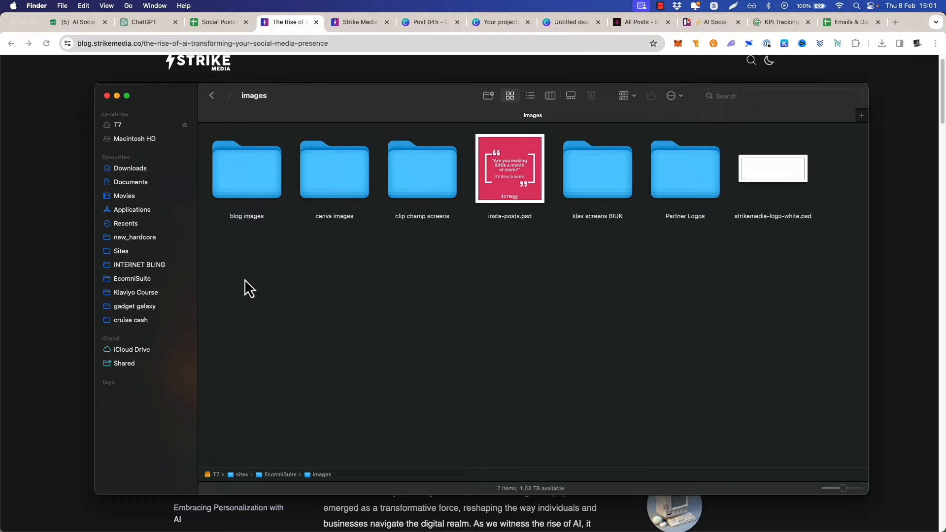
pyautogui.doubleClick(249, 192)
pyautogui.doubleClick(332, 186)
pyautogui.doubleClick(334, 193)
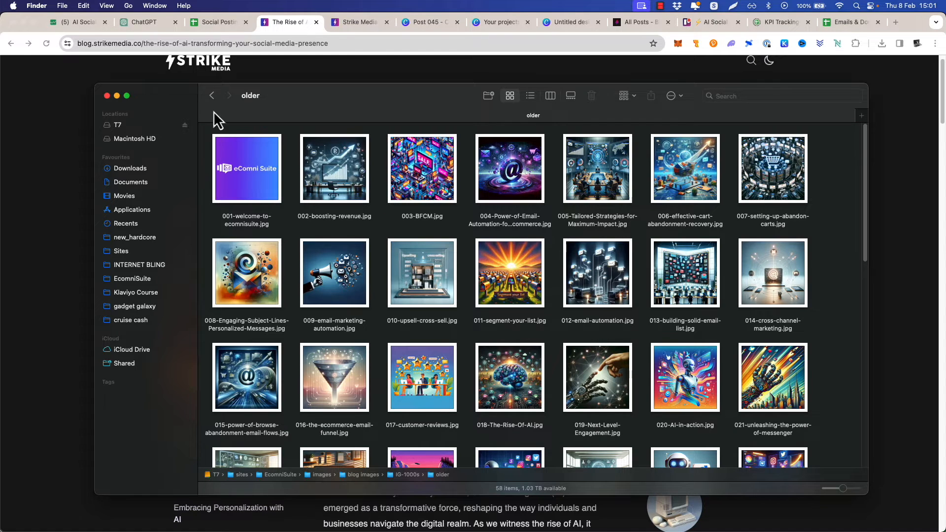
# Compare the numbered blog images in the older folder with the schedule's post numbers and the images in "The Rise of AI" article
pyautogui.click(220, 22)
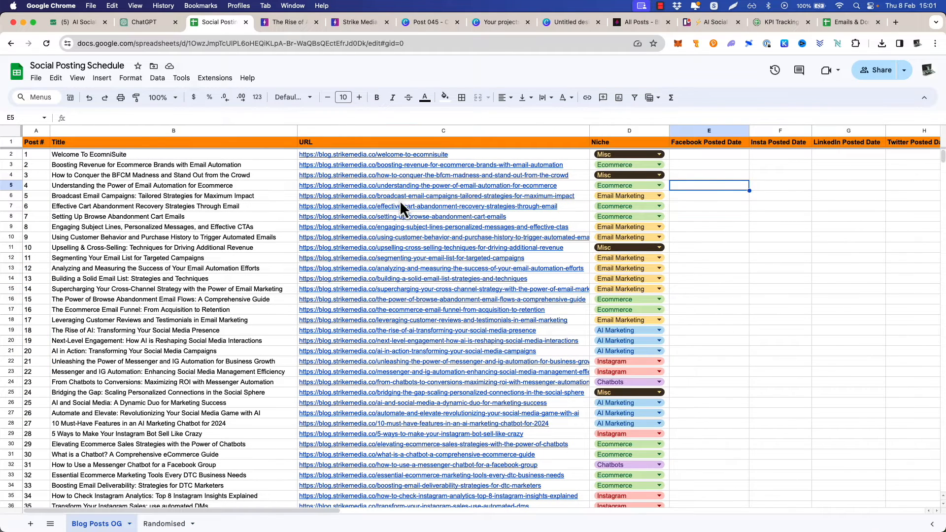
pyautogui.click(297, 22)
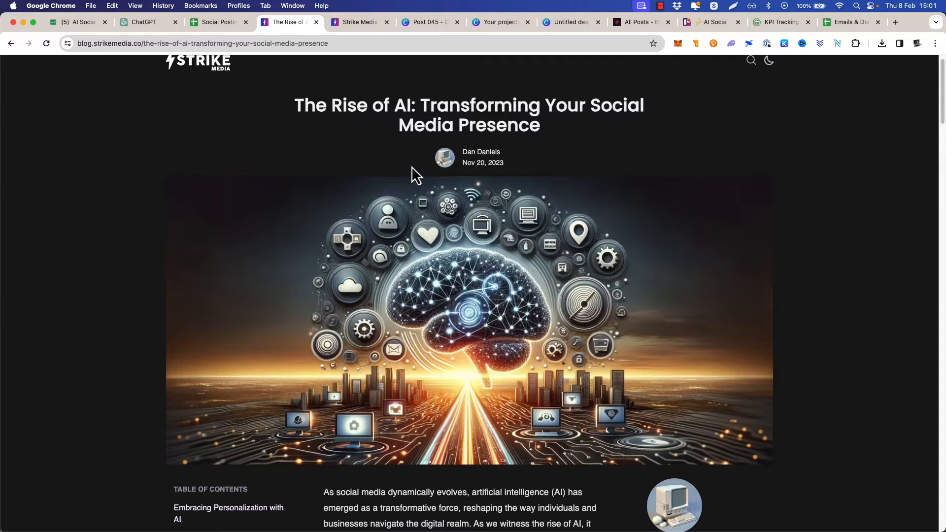
pyautogui.press('super+Tab')
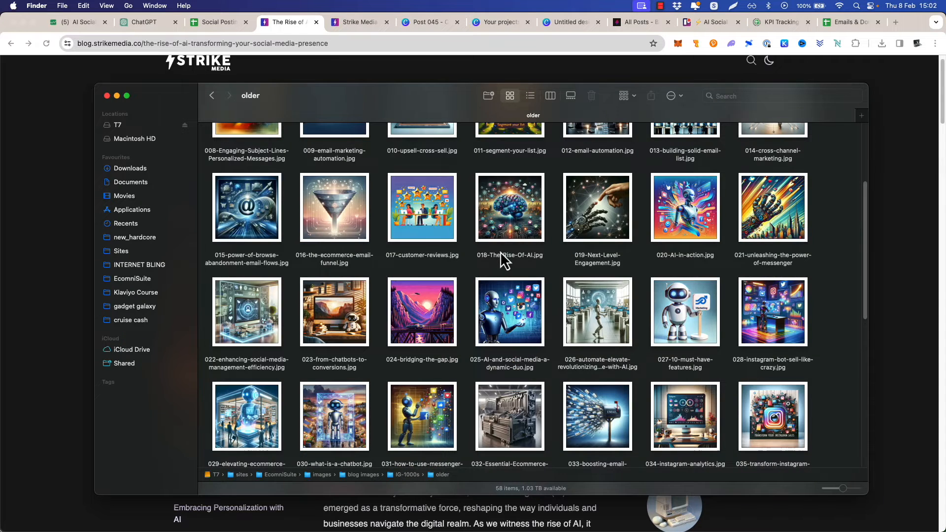
pyautogui.scroll(5, 501, 251)
pyautogui.press('super+Tab')
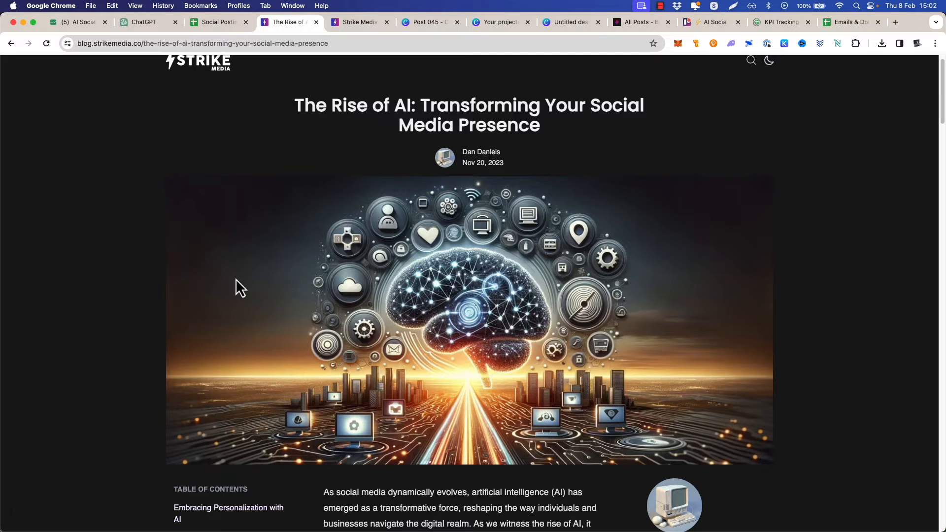
pyautogui.scroll(-5, 444, 321)
pyautogui.scroll(-15, 477, 285)
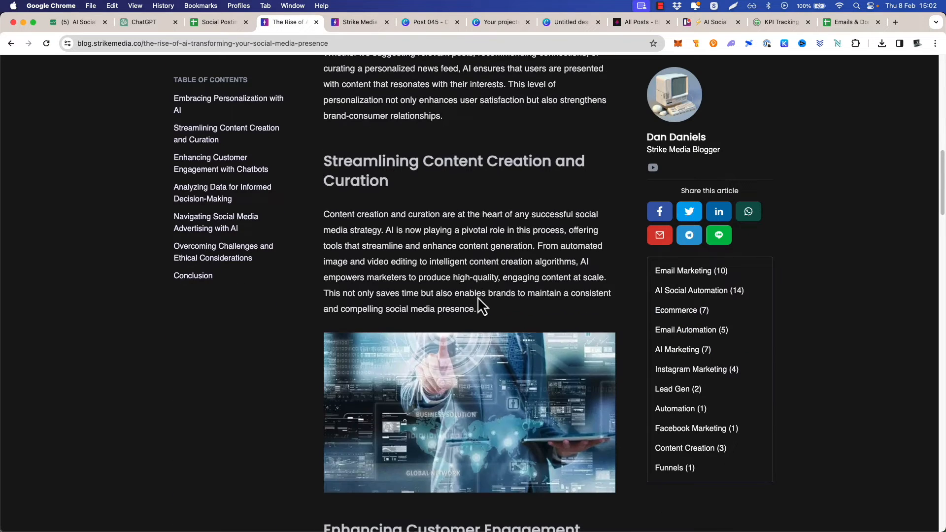
pyautogui.scroll(-8, 486, 297)
pyautogui.scroll(20, 486, 294)
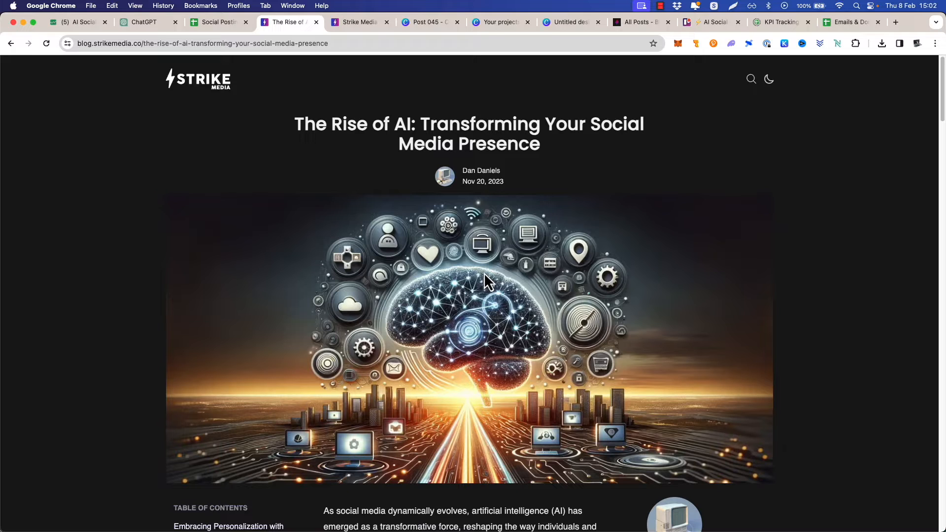
# Select 018-The-Rise-Of-AI.jpg among the numbered images in Finder's older folder
pyautogui.press('super+Tab')
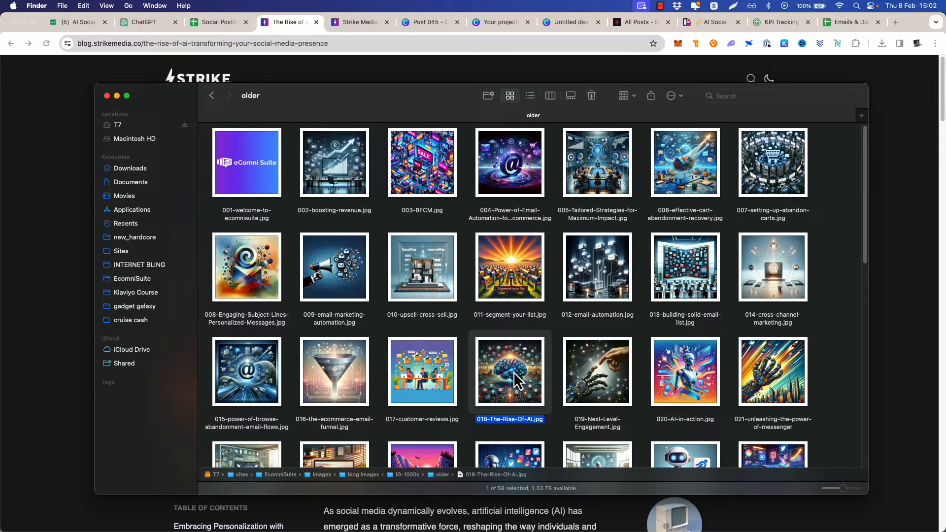
pyautogui.scroll(-2, 525, 326)
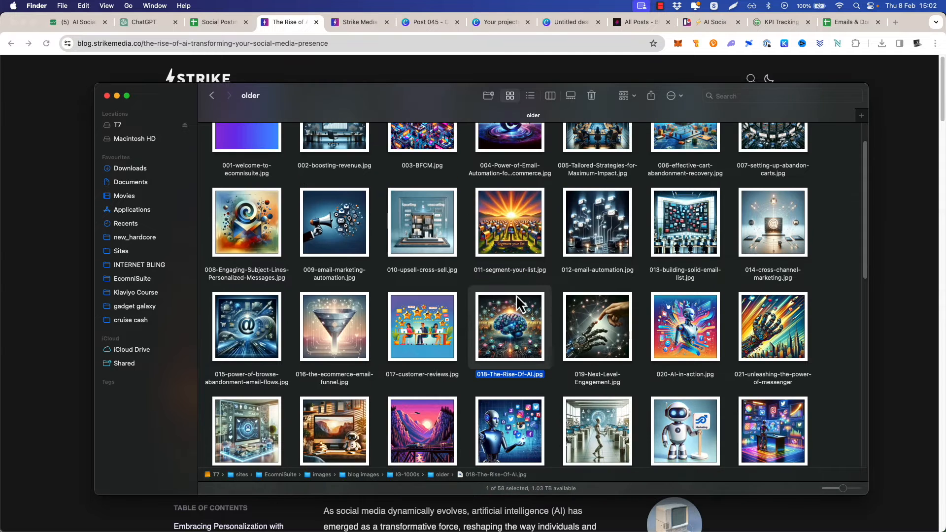
pyautogui.scroll(-4, 533, 311)
pyautogui.moveTo(867, 232); pyautogui.dragTo(877, 196)
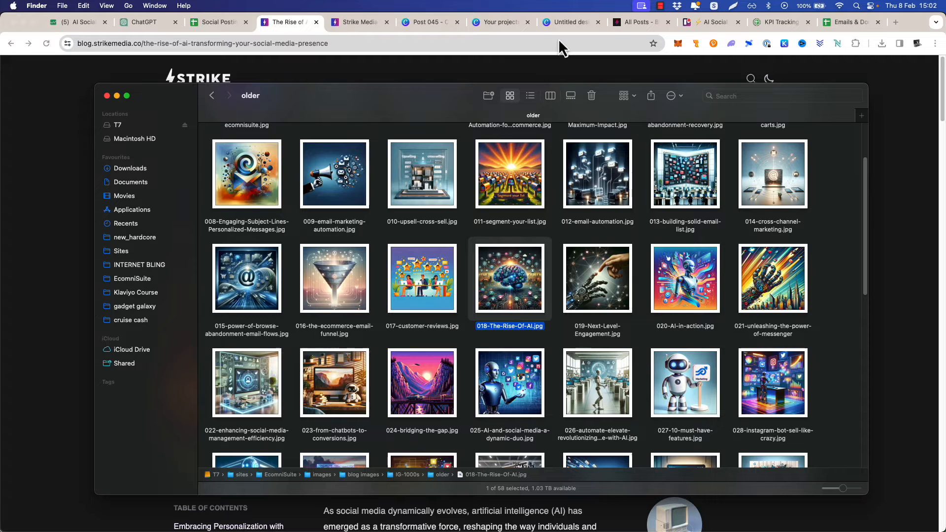
# Move the untitled Canva design's browser tab ahead of the Post 045 one and review the first pages of the Post 045 carousel
pyautogui.click(563, 22)
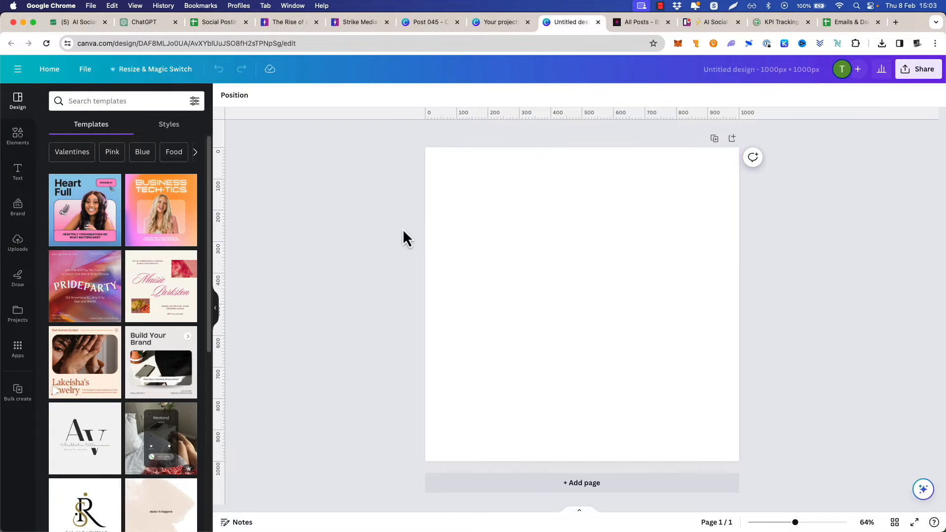
pyautogui.moveTo(555, 25); pyautogui.dragTo(465, 22)
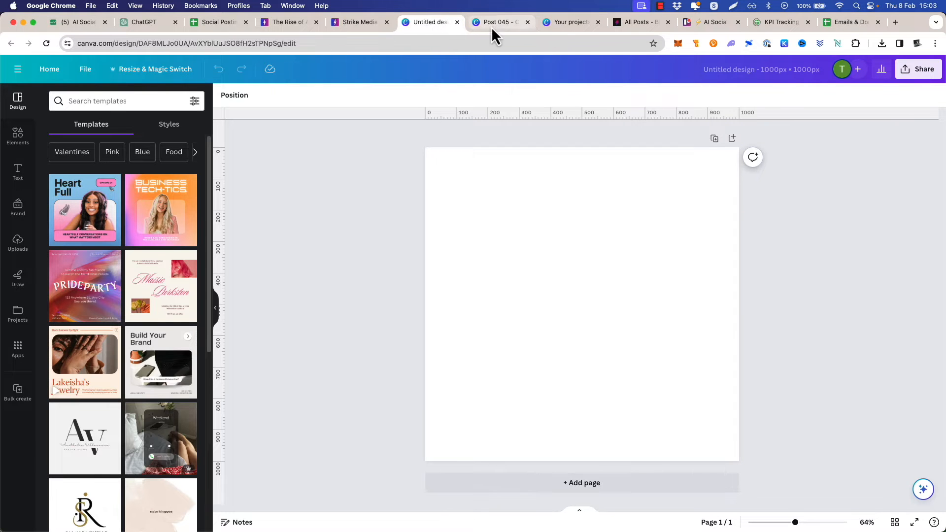
pyautogui.click(491, 25)
pyautogui.scroll(-7, 614, 312)
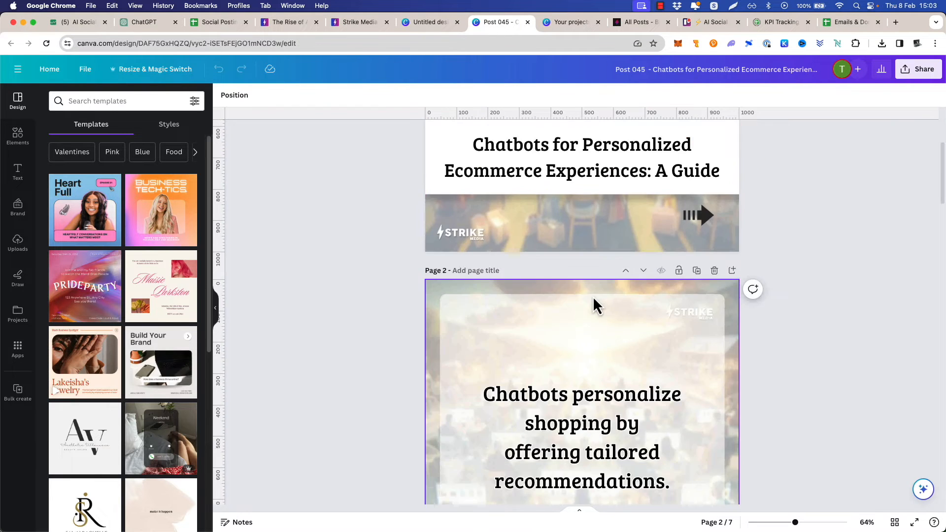
pyautogui.scroll(7, 594, 303)
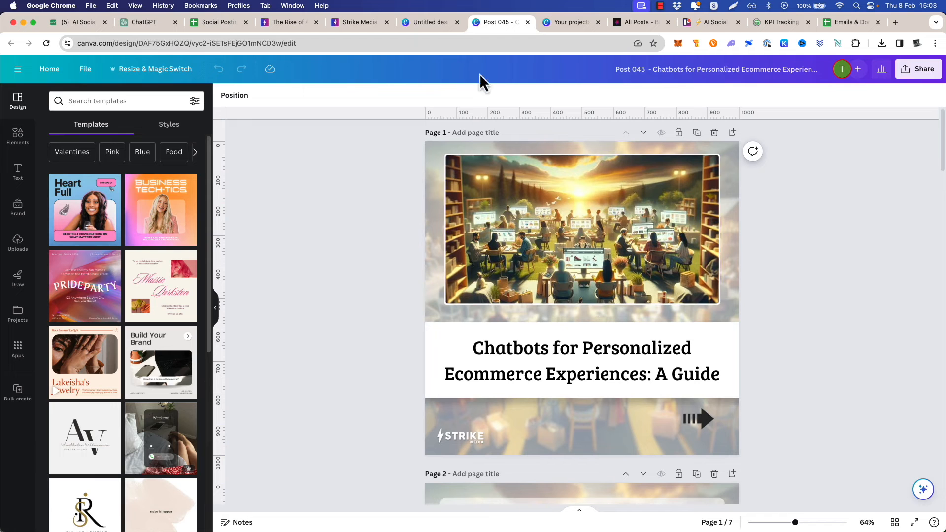
pyautogui.click(429, 23)
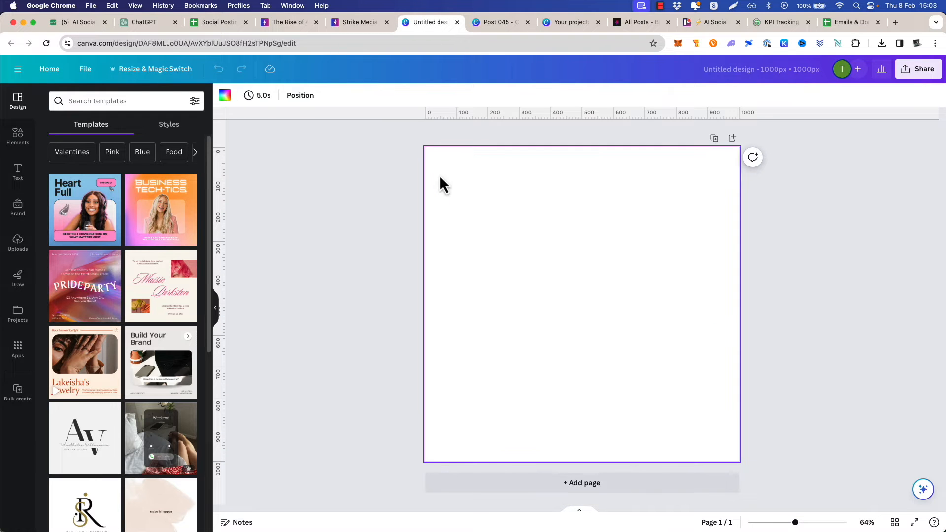
# Add 018-The-Rise-Of-AI.jpg from Finder to the blank Canva page and enlarge it to fill the whole 1000 x 1000 px page
pyautogui.press('super+Tab')
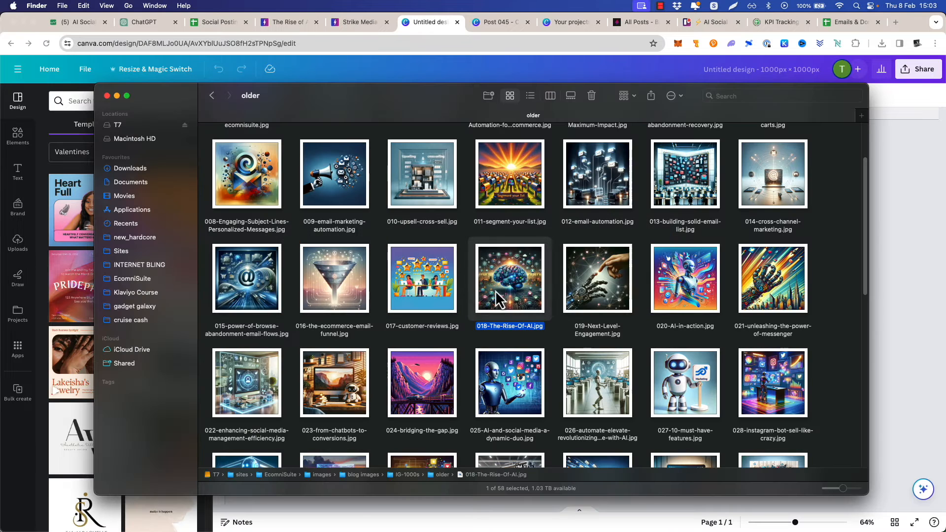
pyautogui.press('super+Tab')
pyautogui.moveTo(495, 292); pyautogui.dragTo(552, 316)
pyautogui.moveTo(480, 201); pyautogui.dragTo(425, 148)
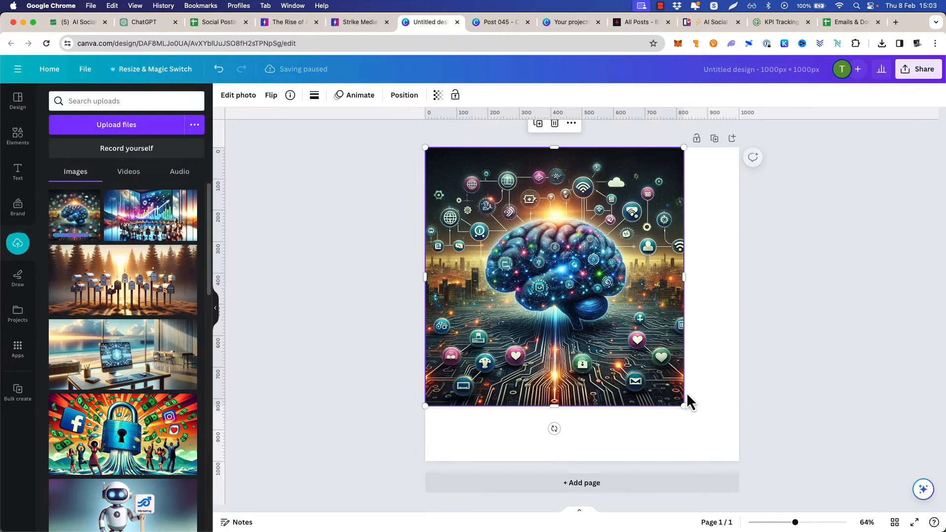
pyautogui.moveTo(683, 406); pyautogui.dragTo(736, 462)
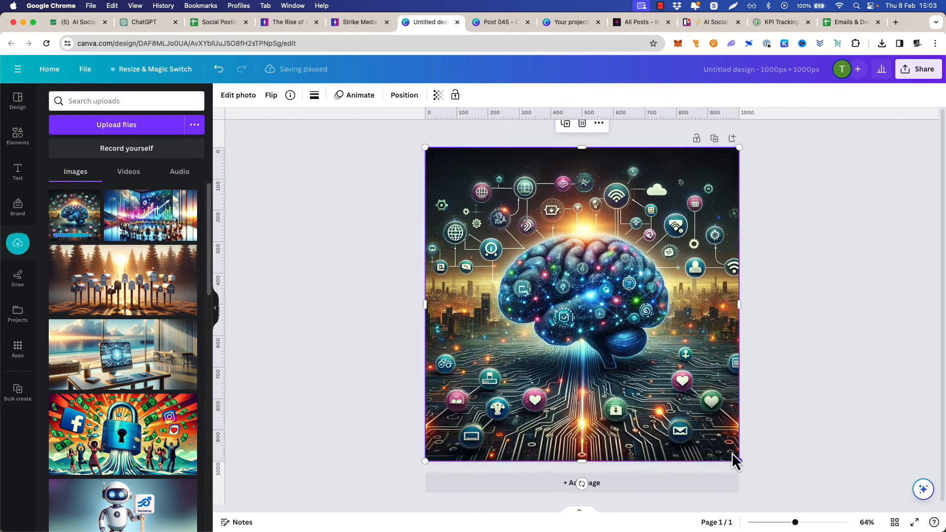
# Make the brain image partly transparent and apply a whole-image blur with an intensity of 25
pyautogui.click(438, 95)
pyautogui.moveTo(442, 140); pyautogui.dragTo(374, 142)
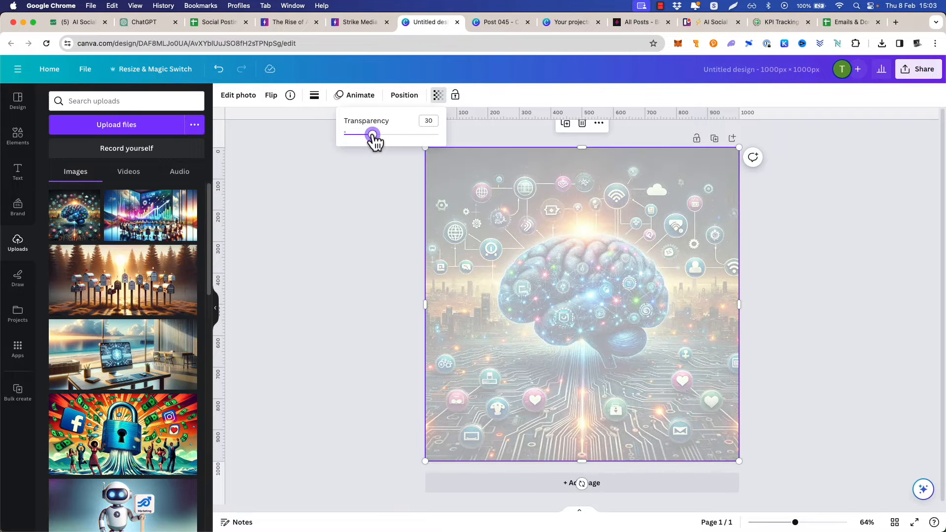
pyautogui.click(239, 96)
pyautogui.click(170, 406)
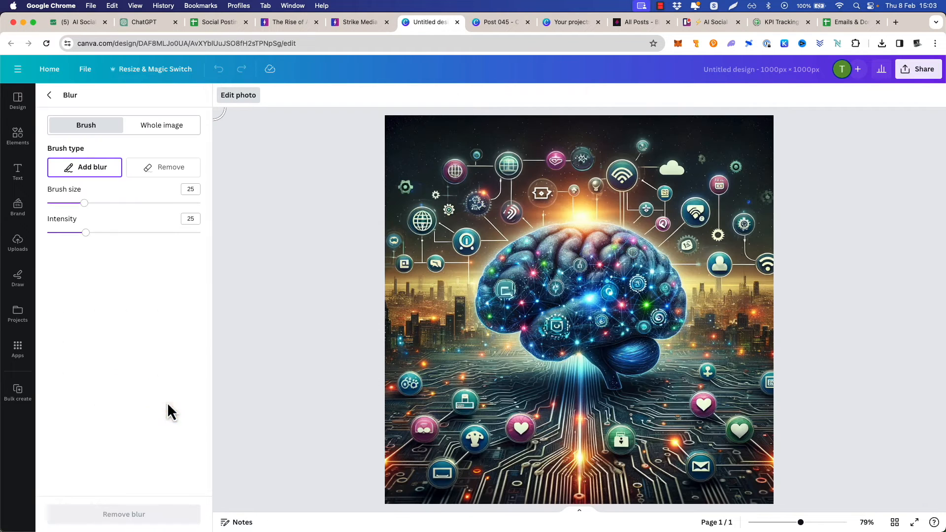
pyautogui.click(157, 126)
pyautogui.moveTo(47, 169); pyautogui.dragTo(85, 168)
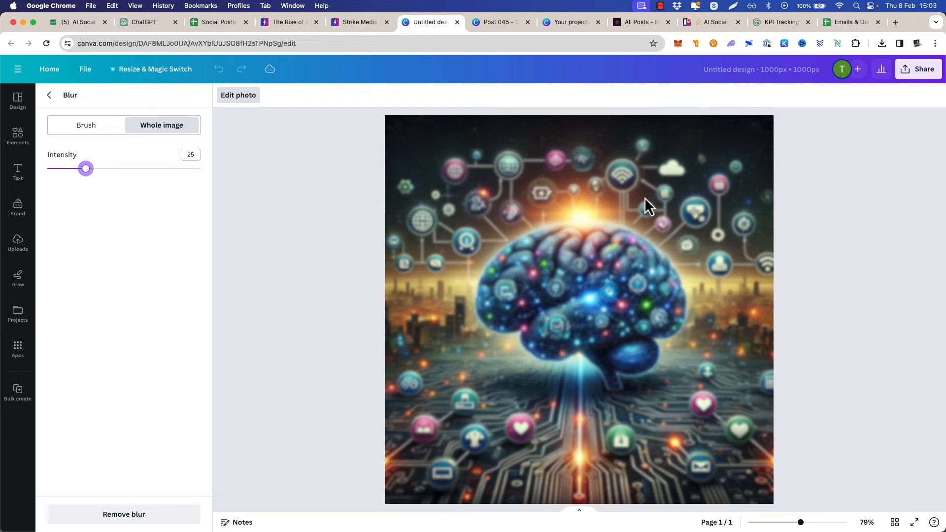
pyautogui.click(49, 95)
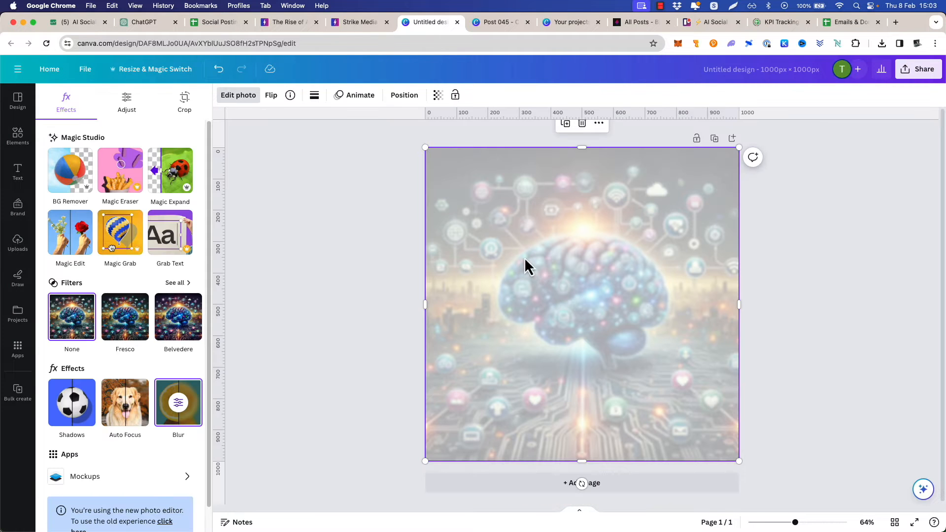
# Review the text, number badge and arrow layout on pages 2 and 3 of the Post 045 carousel
pyautogui.click(497, 23)
pyautogui.scroll(-10, 542, 256)
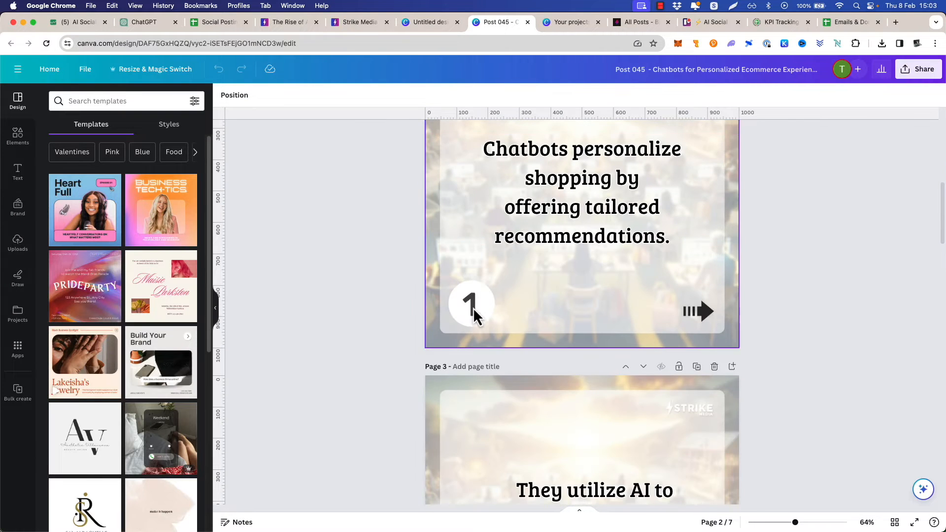
pyautogui.scroll(-3, 574, 291)
pyautogui.scroll(5, 570, 325)
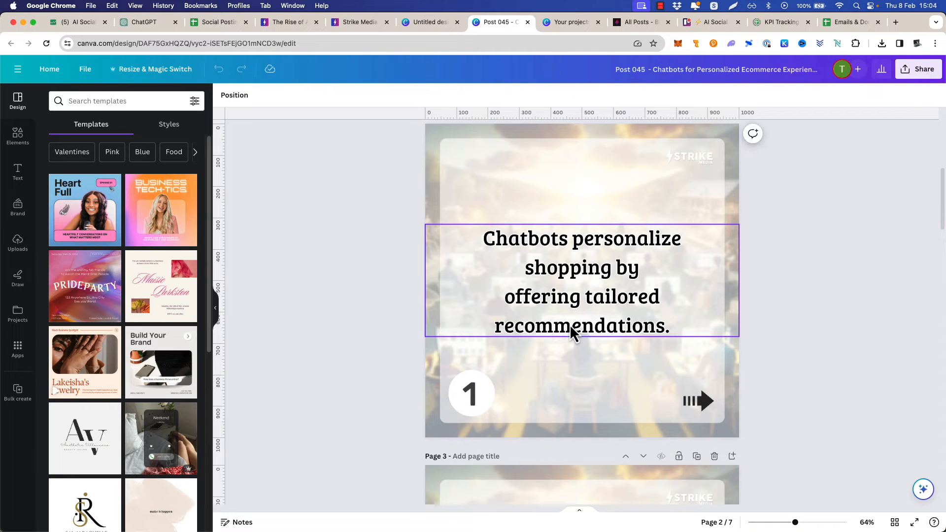
pyautogui.scroll(3, 425, 309)
pyautogui.scroll(-4, 389, 271)
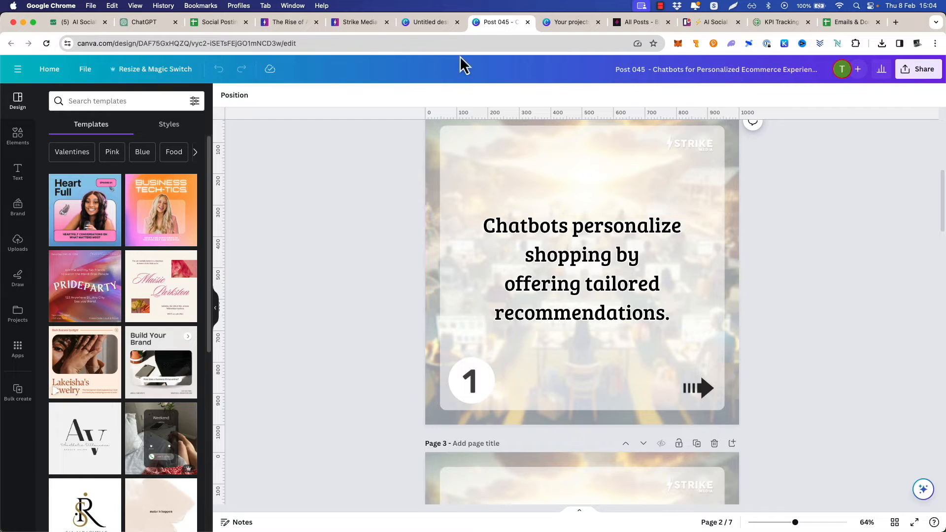
# Add a text box over the brain image in the untitled design and set its font size to 50
pyautogui.click(428, 22)
pyautogui.click(18, 174)
pyautogui.click(125, 129)
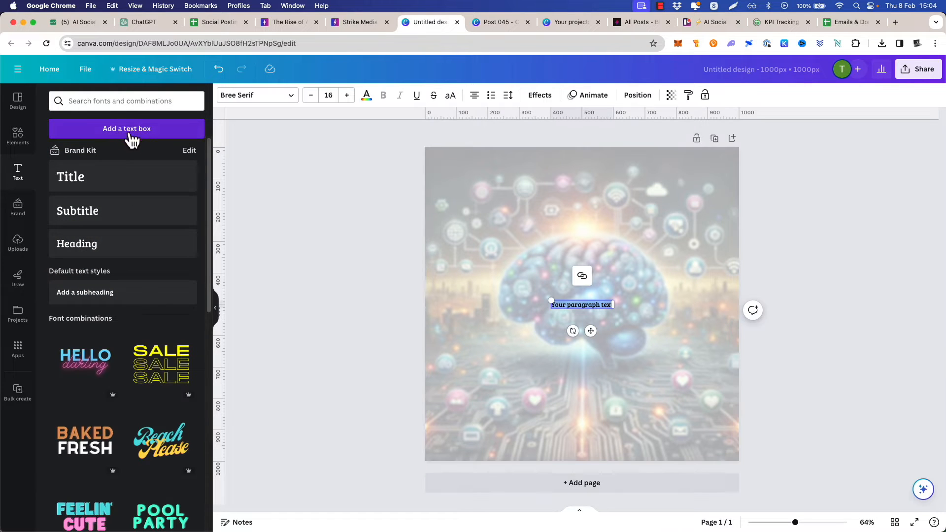
pyautogui.click(330, 97)
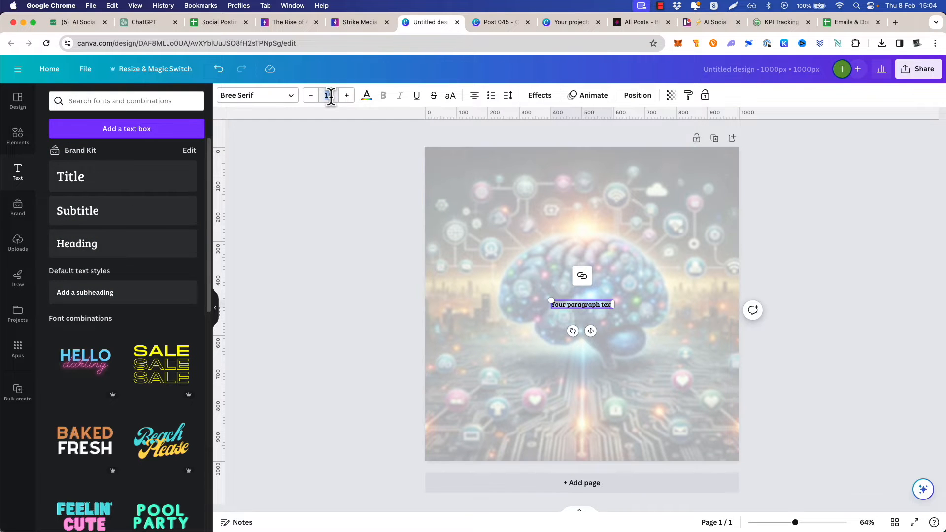
pyautogui.write('50')
pyautogui.press('Return')
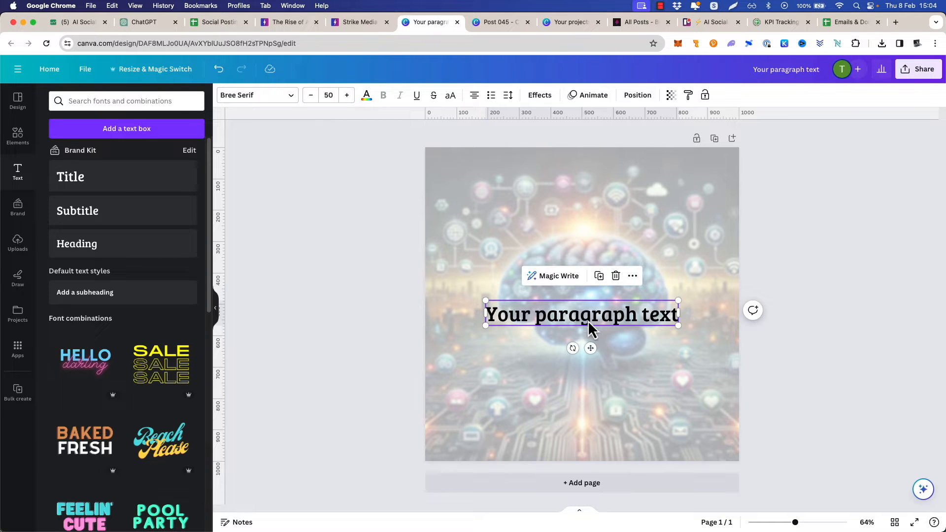
# Apply the Outline text effect to the paragraph text with a white outline colour
pyautogui.click(539, 95)
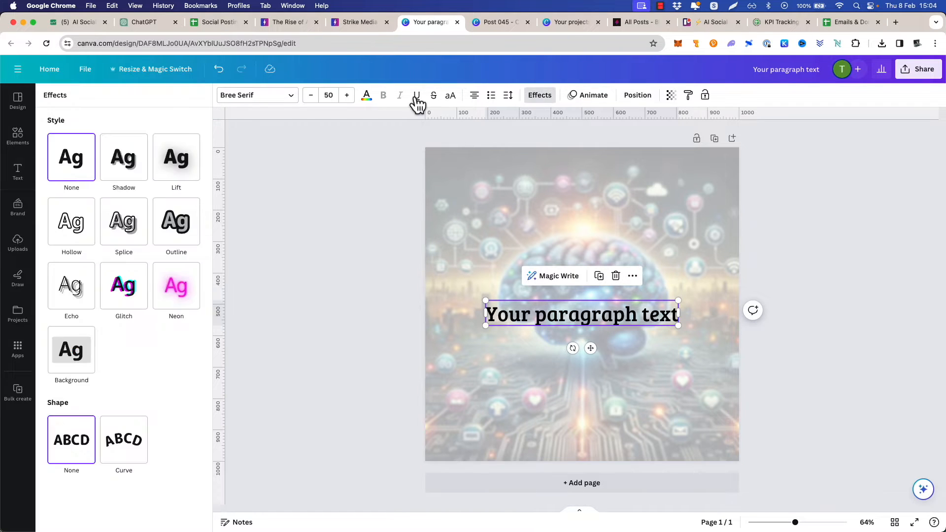
pyautogui.click(181, 216)
pyautogui.click(192, 301)
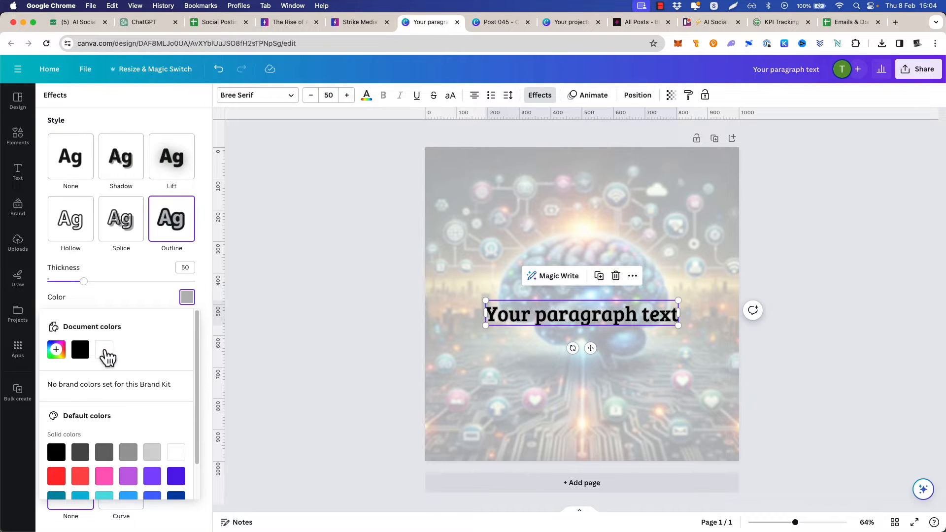
pyautogui.click(350, 251)
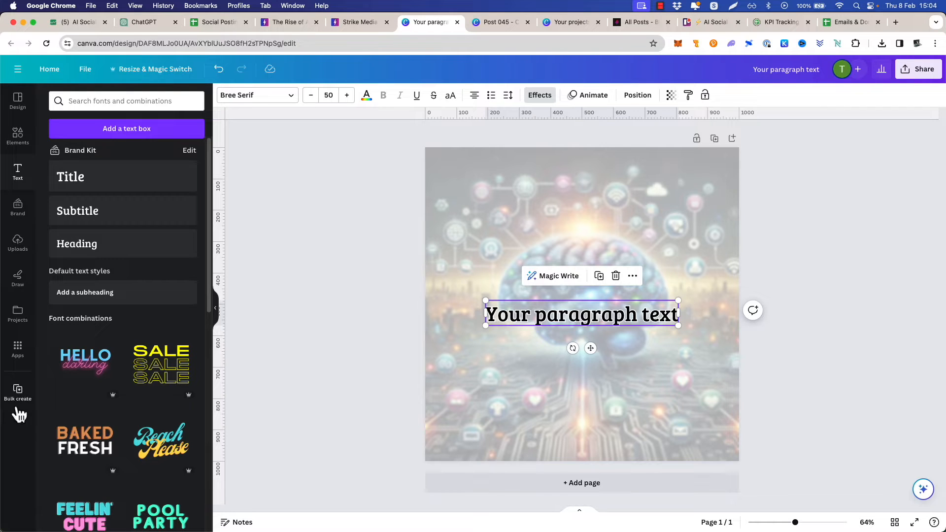
# Open Bulk create and upload 018-rise-of-ai.csv from Downloads as its data
pyautogui.click(18, 349)
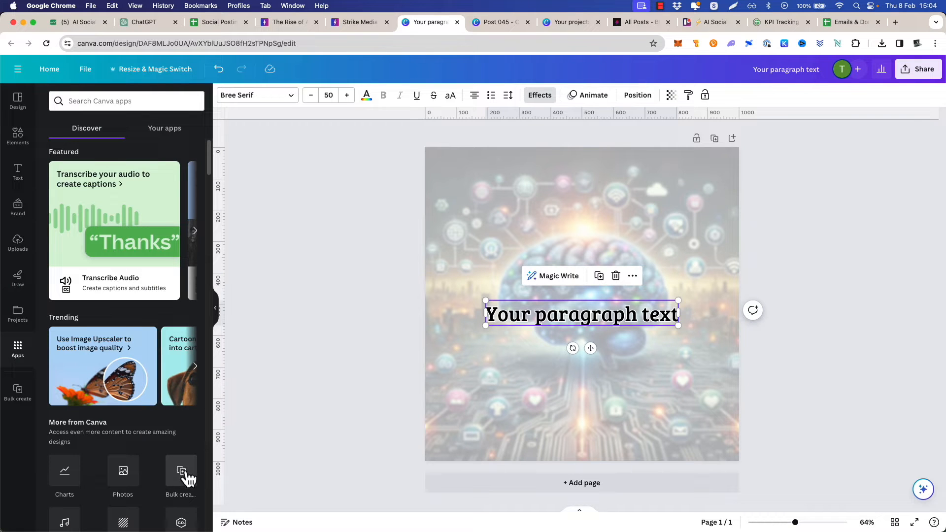
pyautogui.click(18, 390)
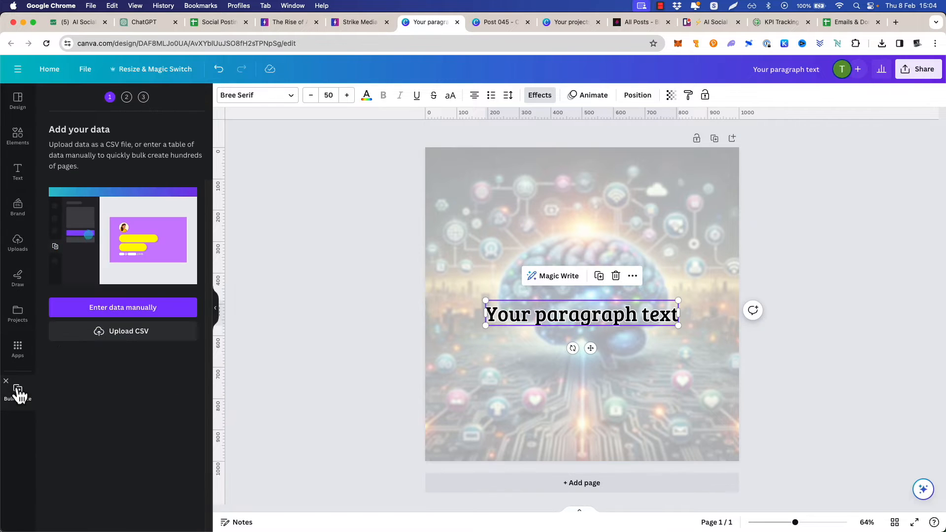
pyautogui.click(129, 335)
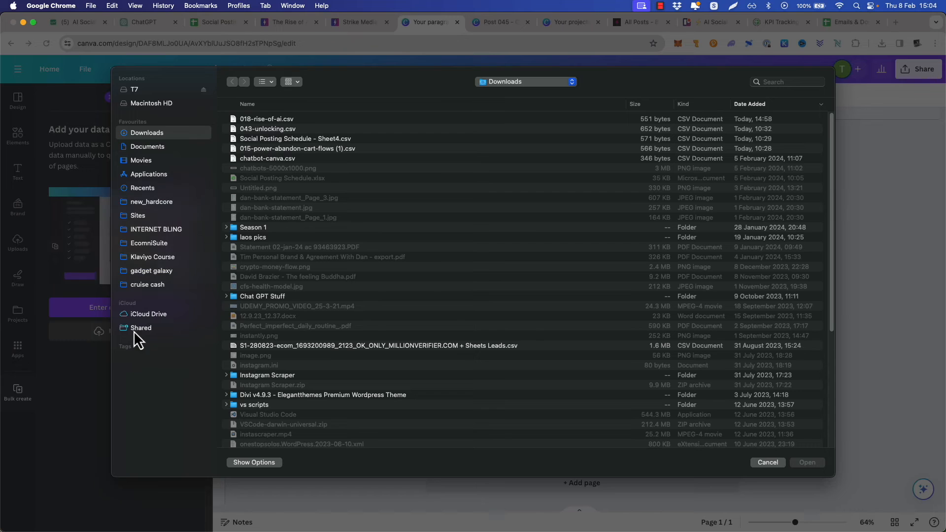
pyautogui.doubleClick(250, 122)
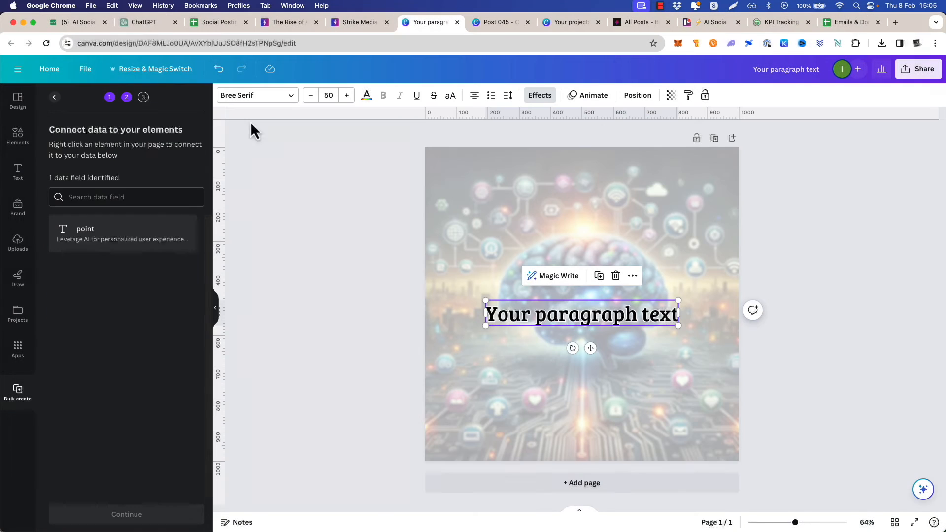
# Connect the paragraph text box to the "point" data field
pyautogui.rightClick(679, 313)
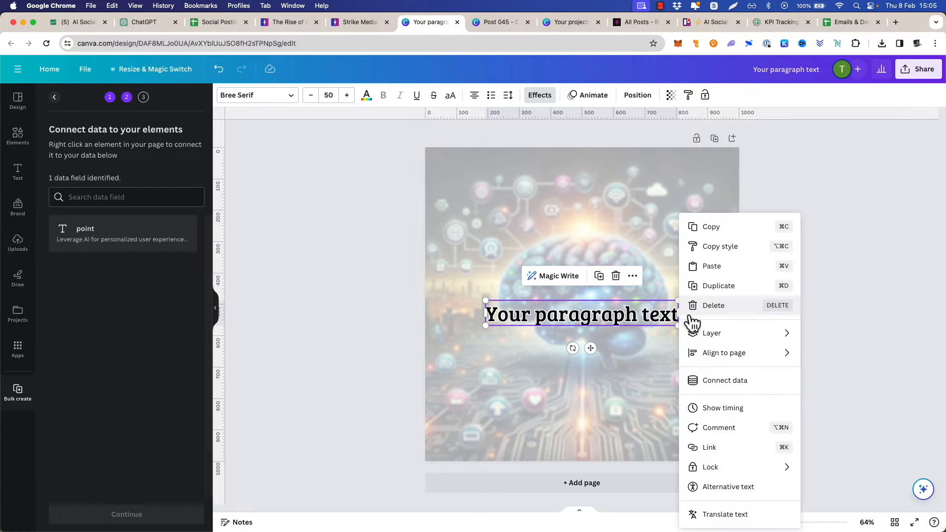
pyautogui.click(756, 388)
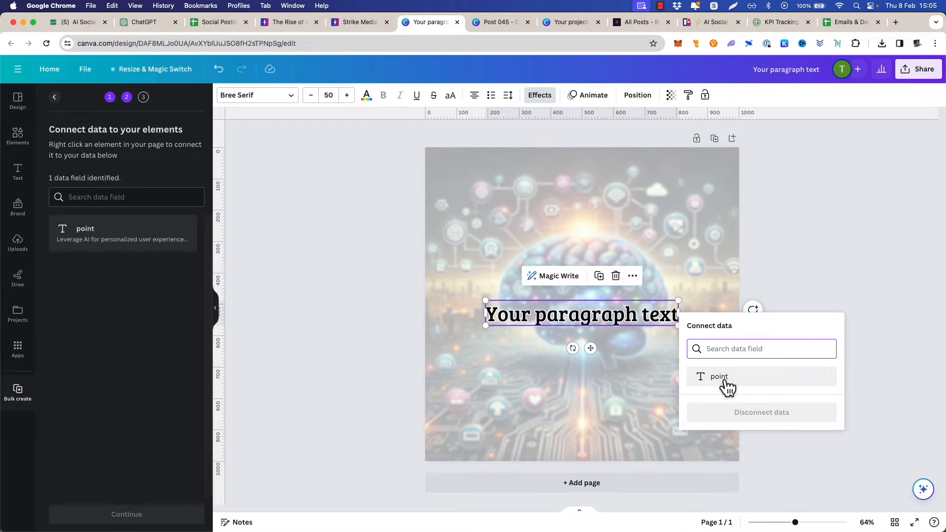
pyautogui.click(727, 388)
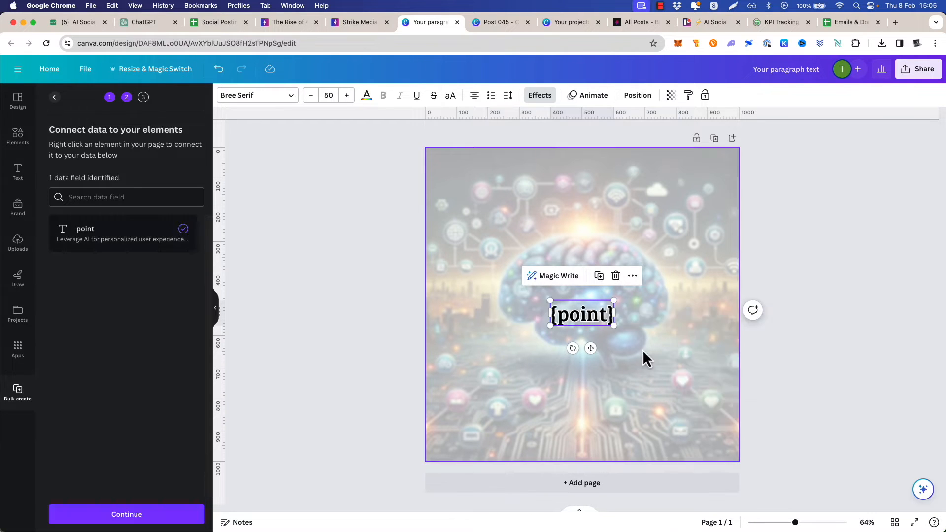
pyautogui.click(651, 359)
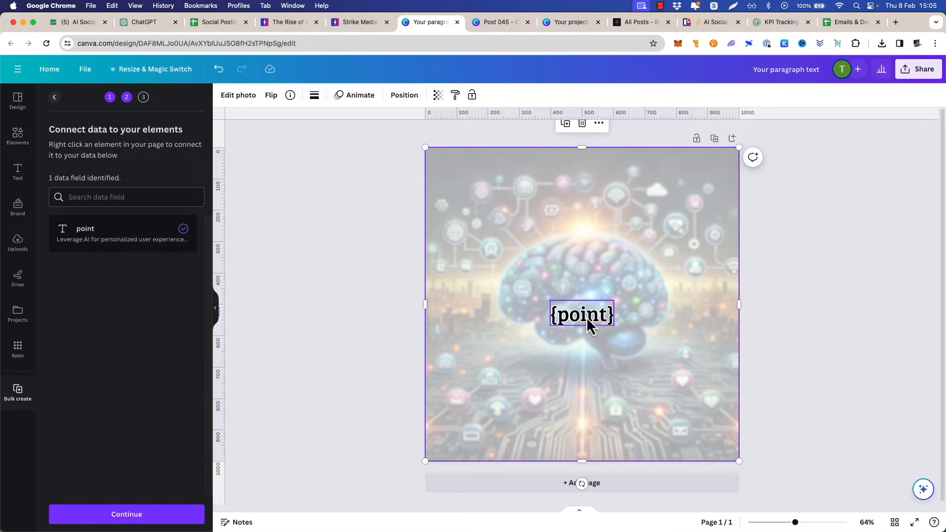
# Switch to TextEdit, change the prompt's column header name to "point of reference", and return to the Canva design
pyautogui.press('super+Tab')
pyautogui.click(443, 274)
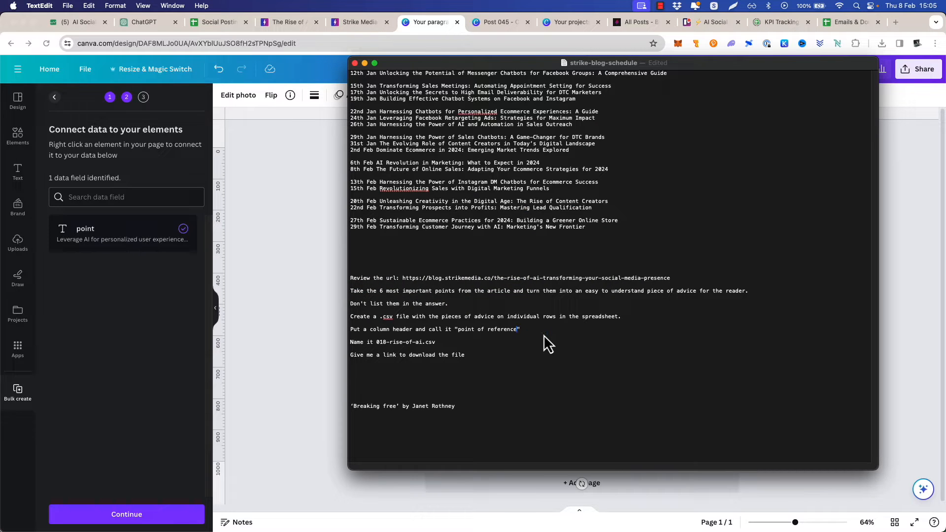
pyautogui.press('super+Tab')
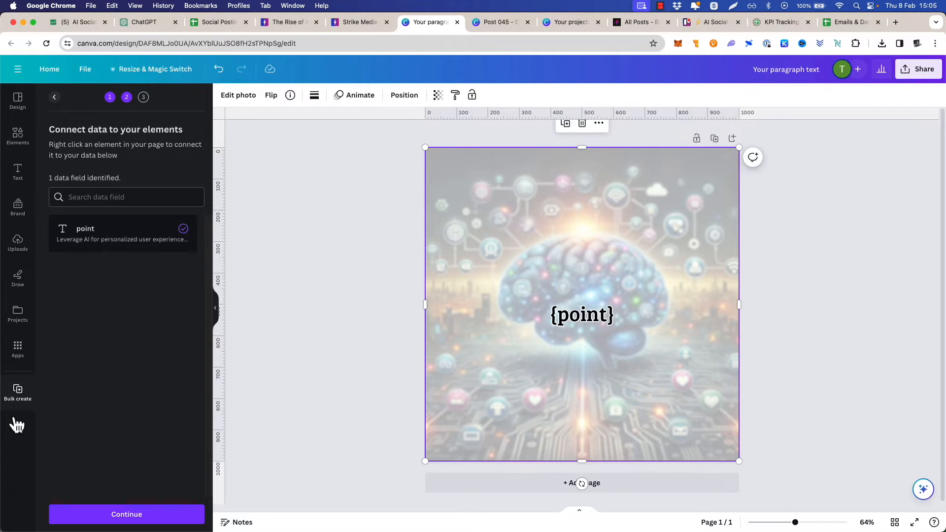
# Generate 6 designs from all the connected CSV points and review the resulting pages
pyautogui.click(127, 515)
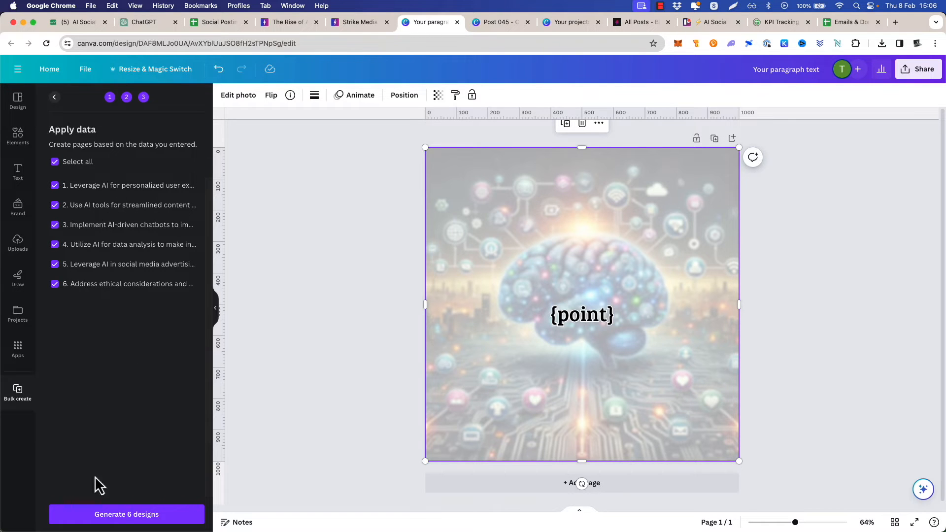
pyautogui.click(138, 515)
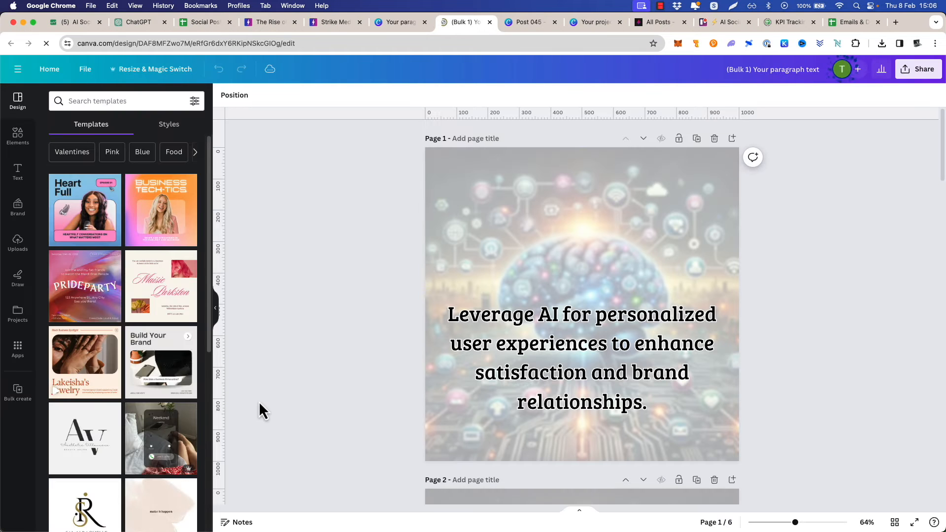
pyautogui.scroll(-6, 340, 335)
pyautogui.scroll(-10, 370, 309)
pyautogui.scroll(-10, 371, 316)
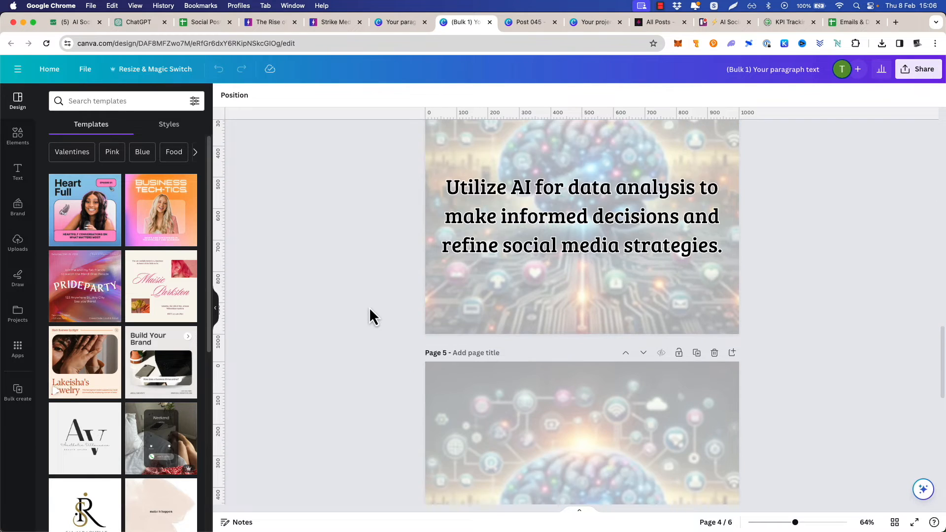
pyautogui.scroll(15, 370, 310)
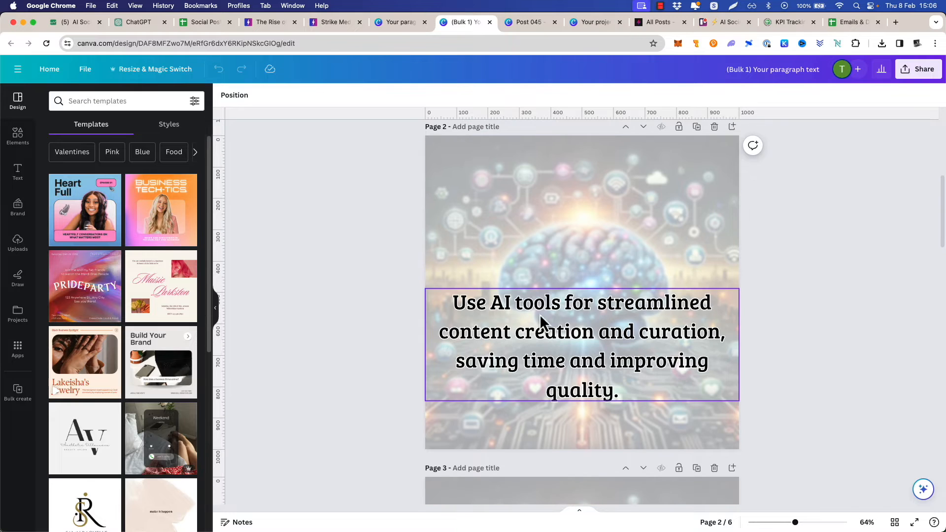
pyautogui.scroll(5, 370, 284)
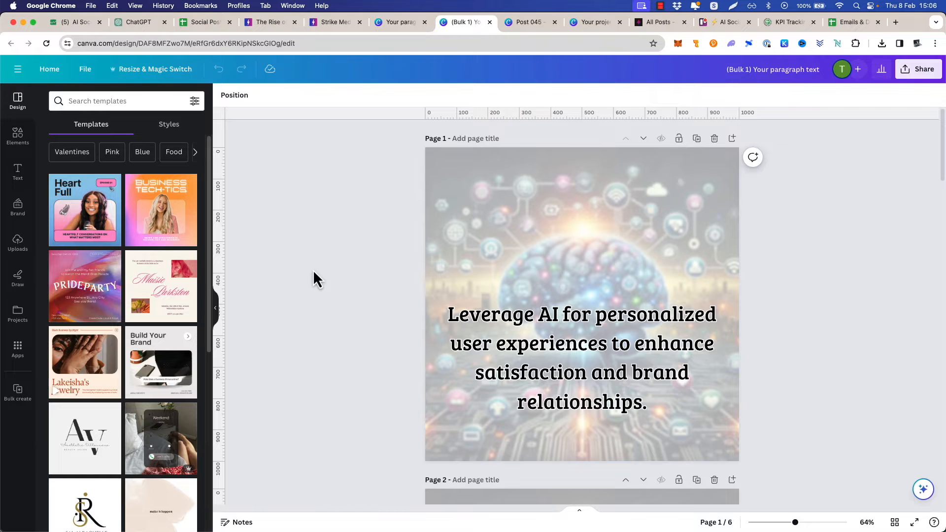
# Duplicate page 1 of the bulk design and remove the text from the first copy, leaving only the brain background
pyautogui.scroll(-10, 409, 246)
pyautogui.scroll(-15, 397, 258)
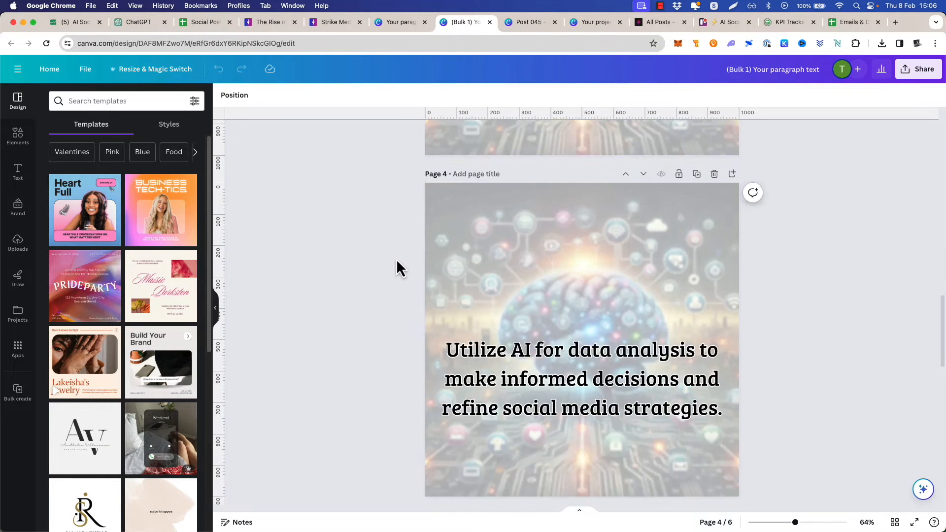
pyautogui.scroll(20, 397, 261)
pyautogui.click(665, 195)
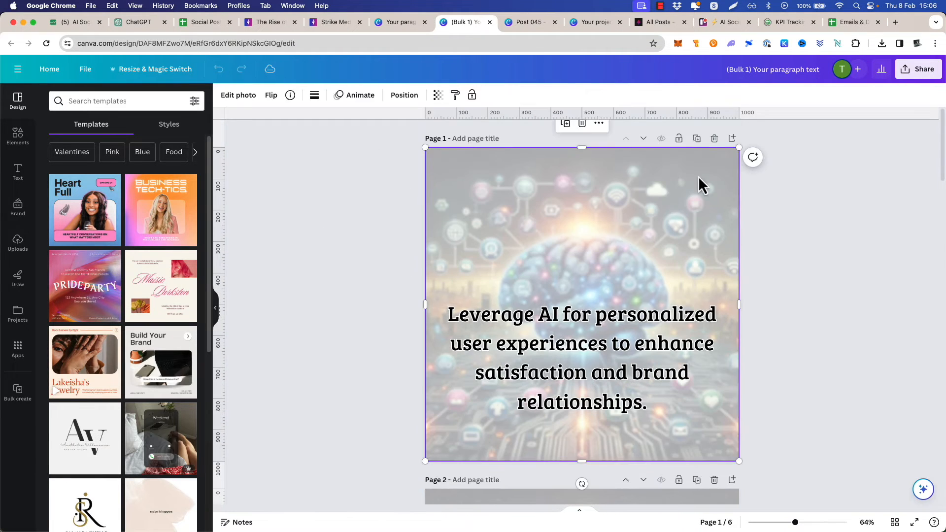
pyautogui.click(697, 140)
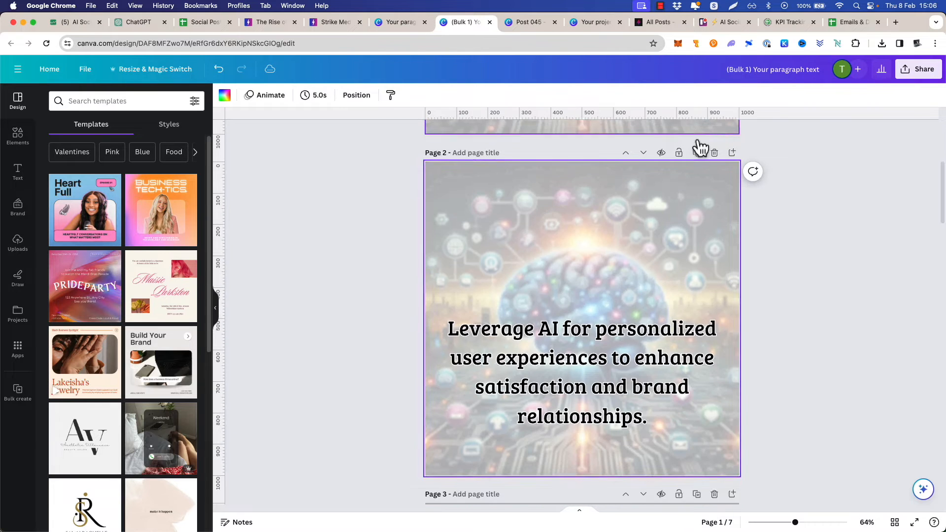
pyautogui.scroll(5, 661, 222)
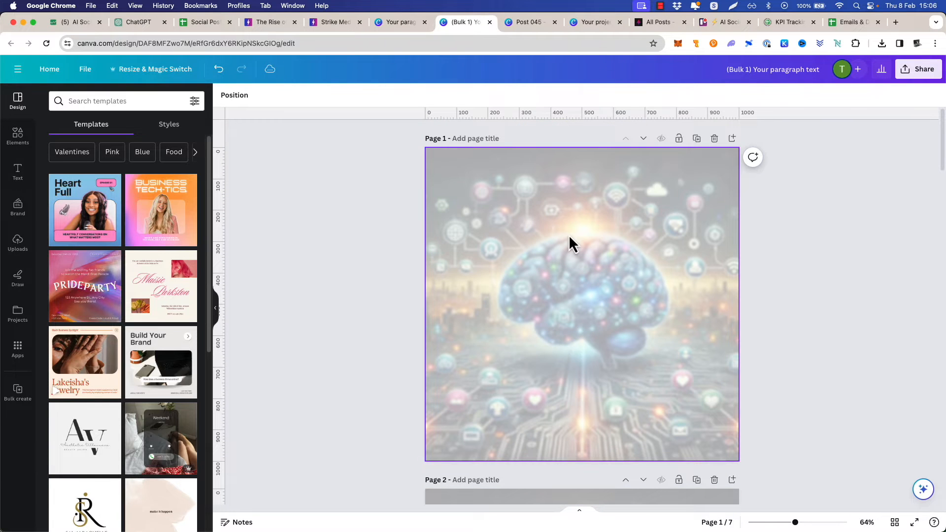
# Duplicate the last page, about ethical considerations, and delete the text on the new page 8
pyautogui.scroll(-20, 778, 214)
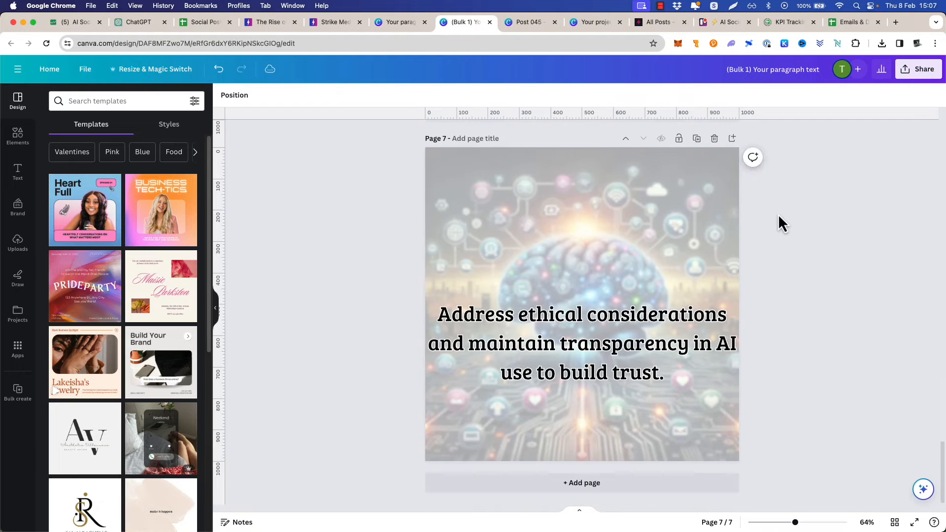
pyautogui.click(697, 140)
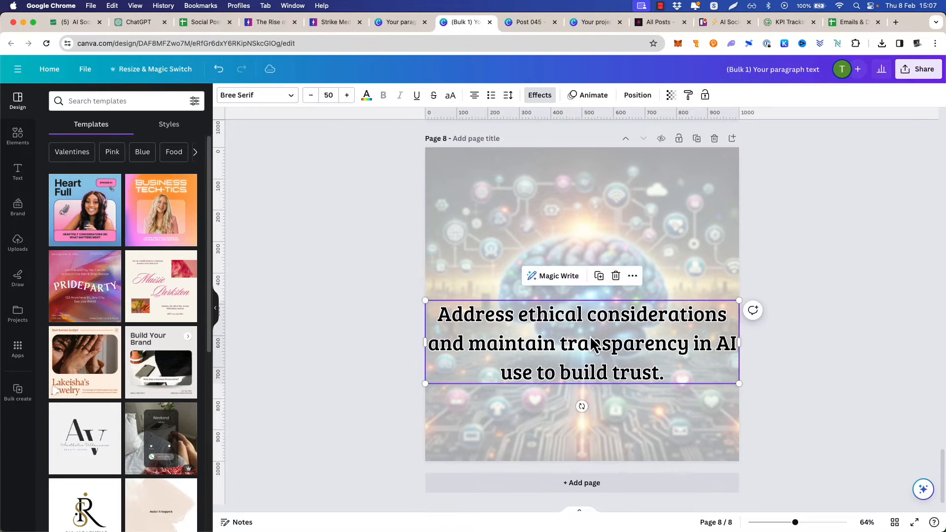
pyautogui.scroll(20, 759, 313)
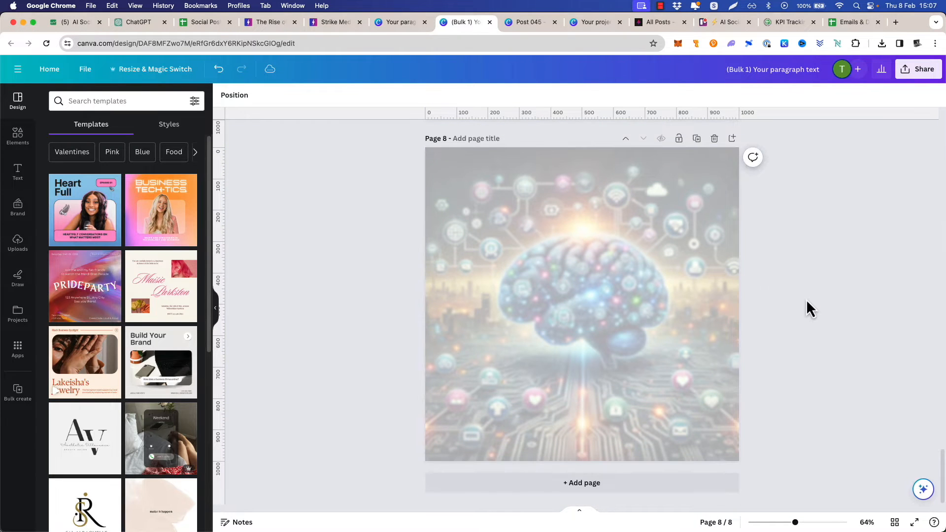
# Look over the first pages of the bulk design and compare them with page 2 of the Post 045 carousel
pyautogui.scroll(20, 807, 300)
pyautogui.scroll(-4, 803, 286)
pyautogui.scroll(-10, 804, 285)
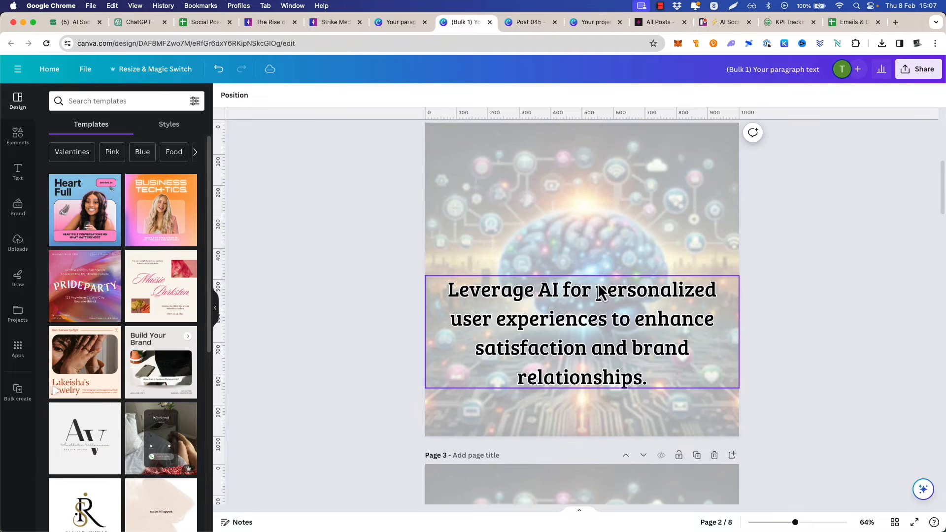
pyautogui.scroll(5, 819, 267)
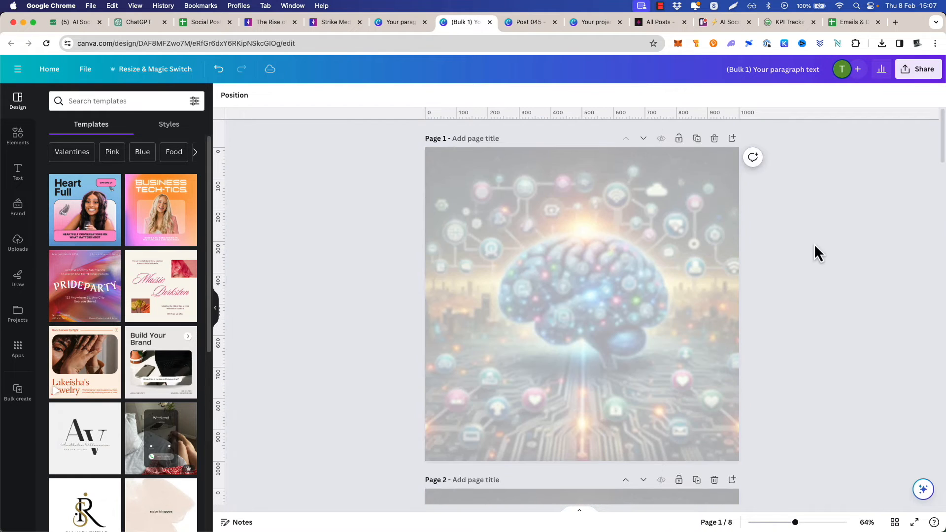
pyautogui.click(523, 22)
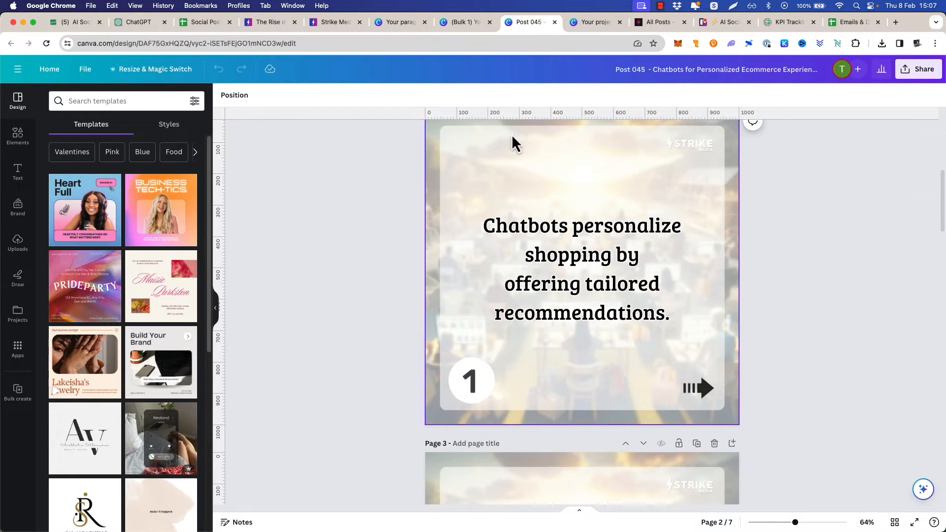
pyautogui.click(458, 22)
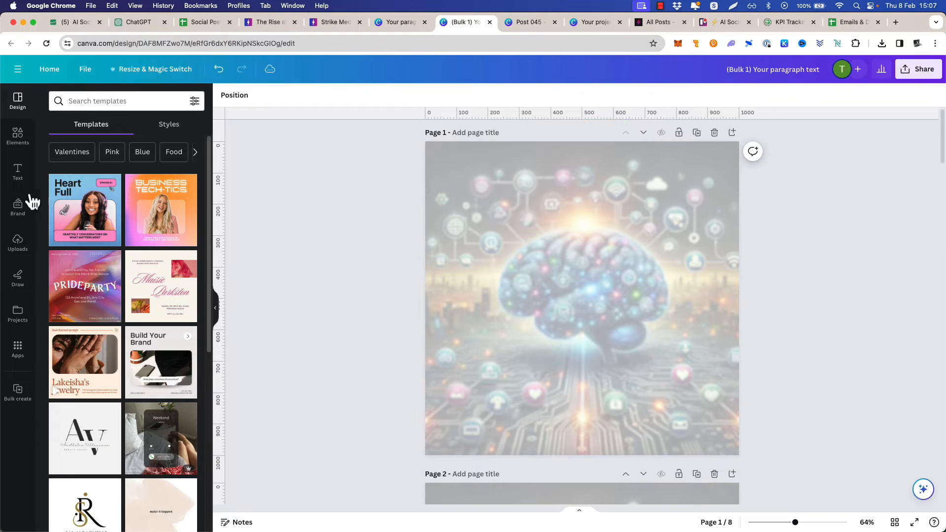
# Find the "light" overlays in the uploads, add the "DM us 'SUPER'" card to page 8 and enlarge it to fill the page
pyautogui.click(18, 245)
pyautogui.click(87, 100)
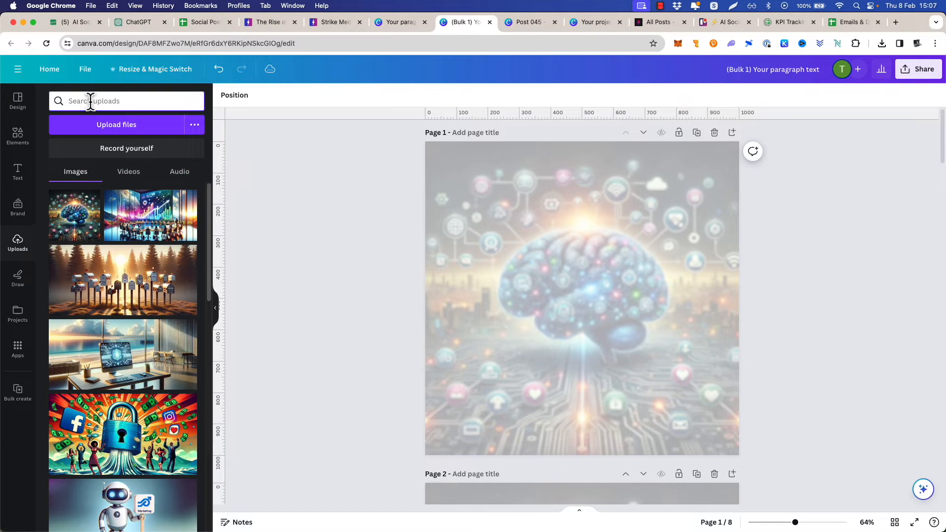
pyautogui.write('light')
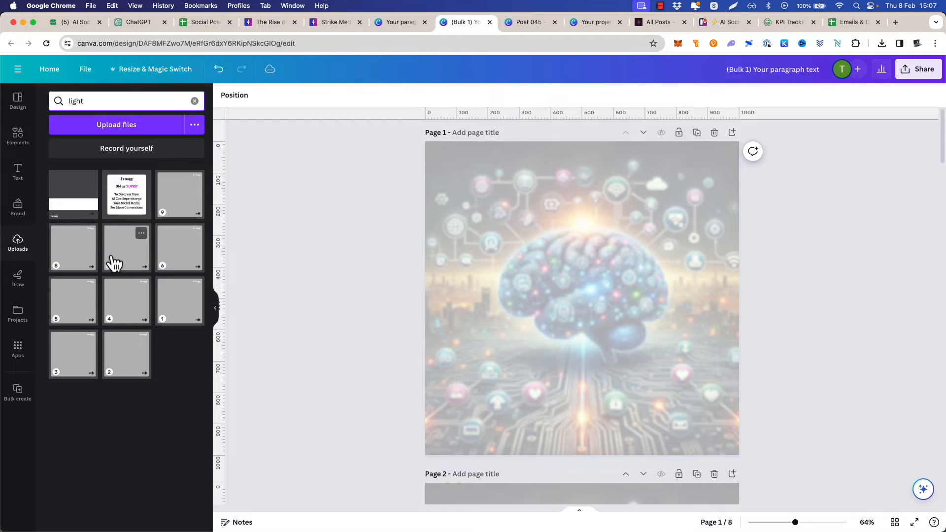
pyautogui.click(129, 194)
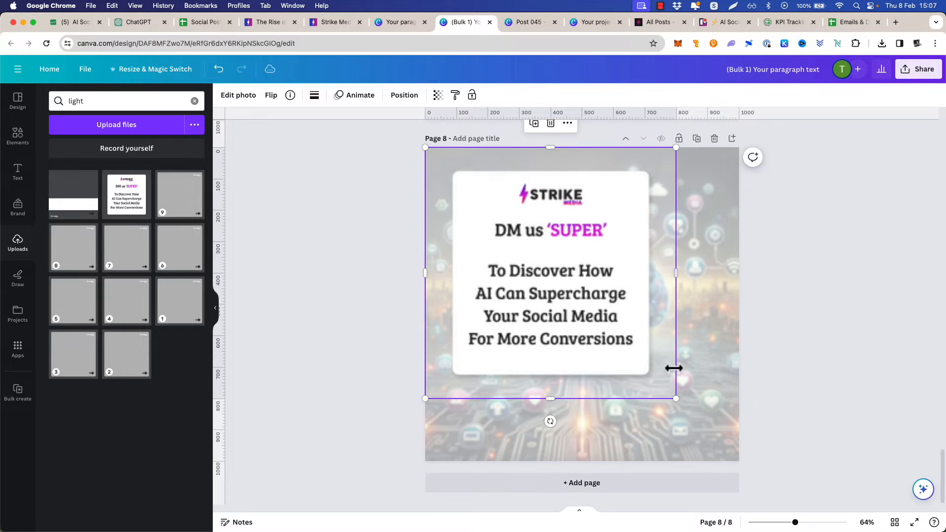
pyautogui.moveTo(675, 397); pyautogui.dragTo(740, 460)
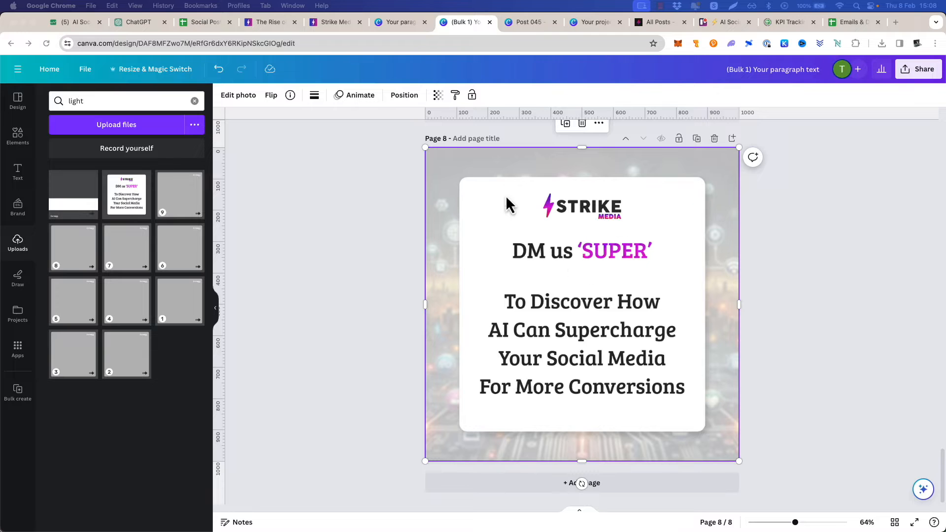
# Check the Post 045 carousel for reference, add the white title-band overlay to page 1 of the bulk design and stretch it over the full page
pyautogui.click(528, 24)
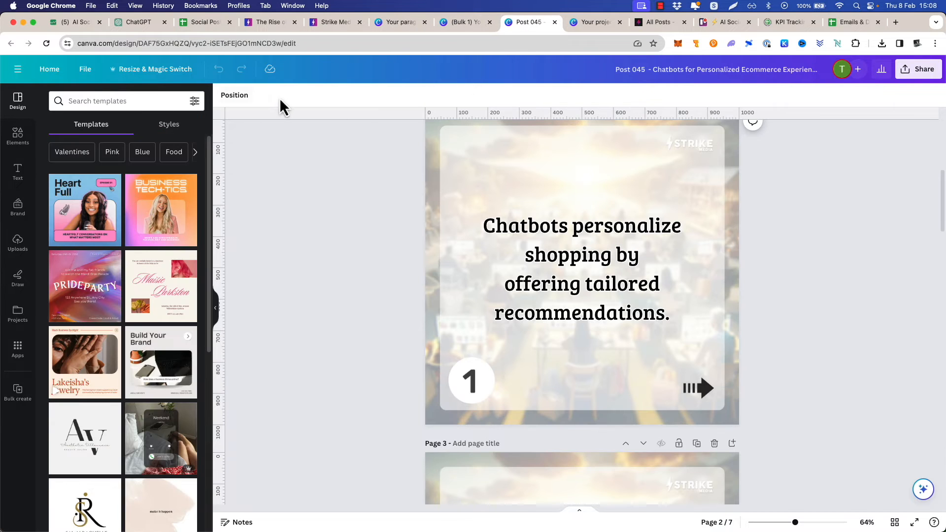
pyautogui.click(596, 23)
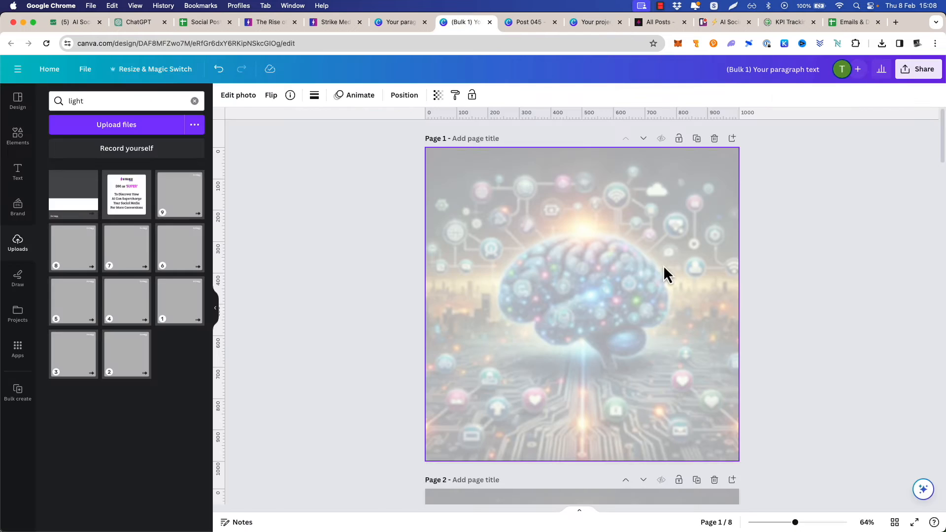
pyautogui.click(74, 201)
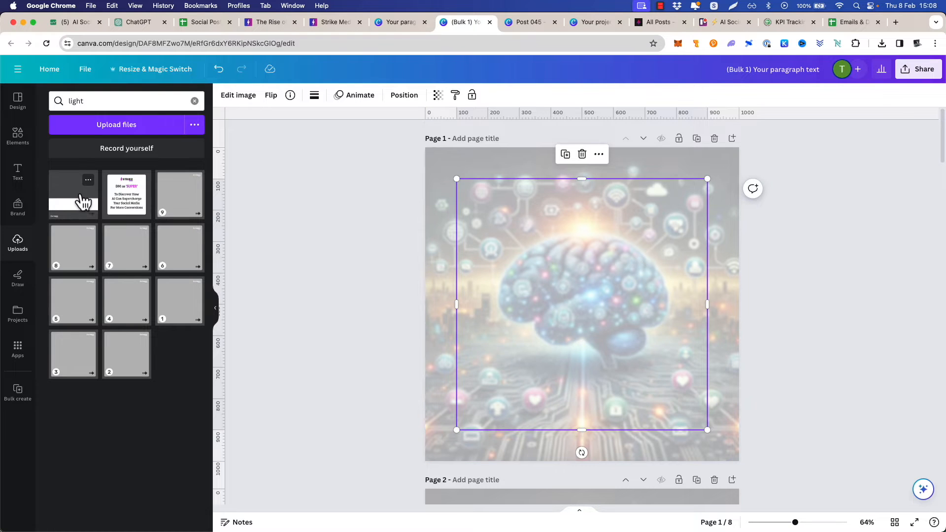
pyautogui.moveTo(456, 179); pyautogui.dragTo(426, 146)
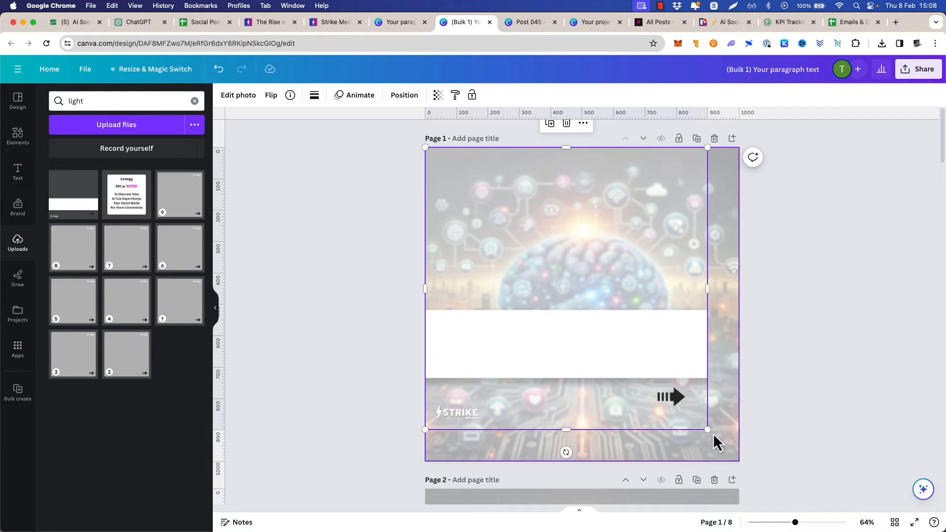
pyautogui.moveTo(707, 428); pyautogui.dragTo(740, 461)
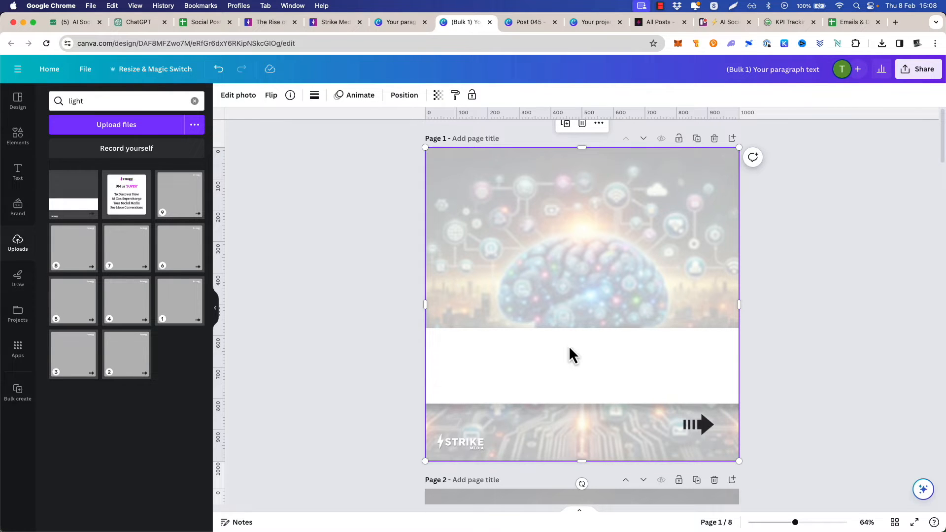
# Copy the title "The Rise of AI: Transforming Your Social Media Presence" from the Social Posting Schedule sheet and paste it onto page 1 in Canva
pyautogui.click(200, 22)
pyautogui.click(111, 328)
pyautogui.press('super+c')
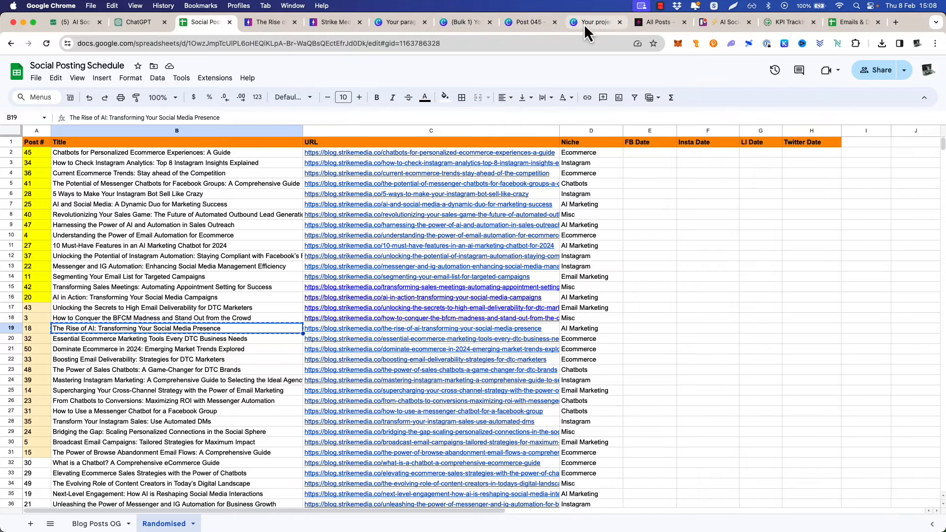
pyautogui.click(462, 24)
pyautogui.press('super+v')
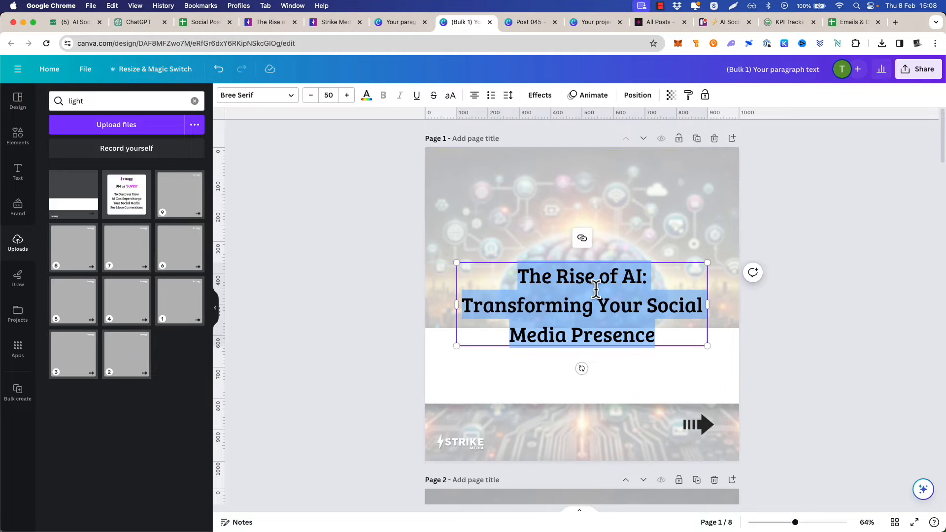
# Widen the title text box to about 888 px, set its font size to 45 and move it onto the white band
pyautogui.moveTo(457, 304); pyautogui.dragTo(426, 306)
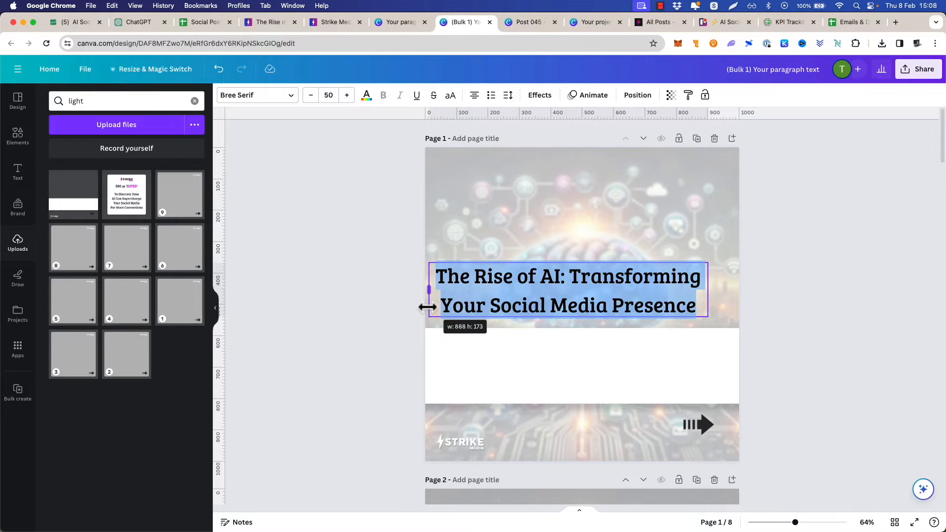
pyautogui.click(329, 95)
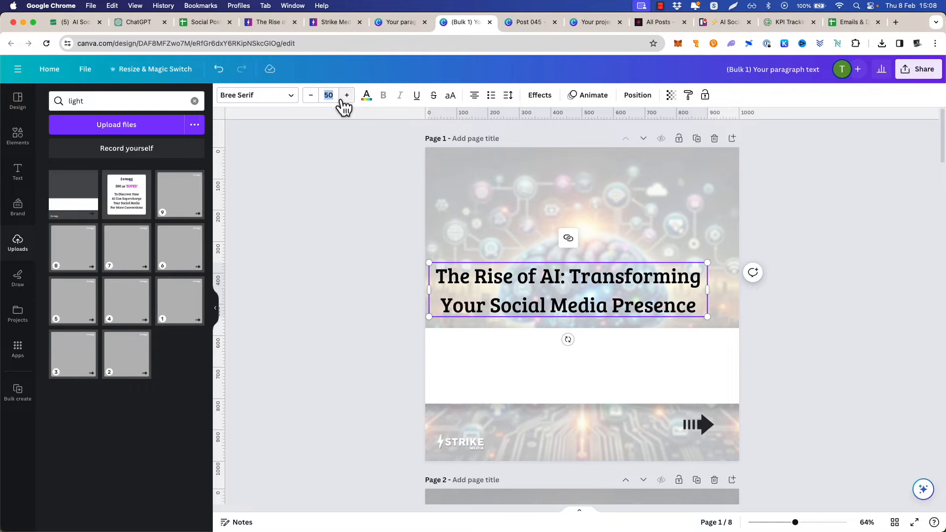
pyautogui.click(370, 197)
pyautogui.moveTo(591, 283); pyautogui.dragTo(600, 356)
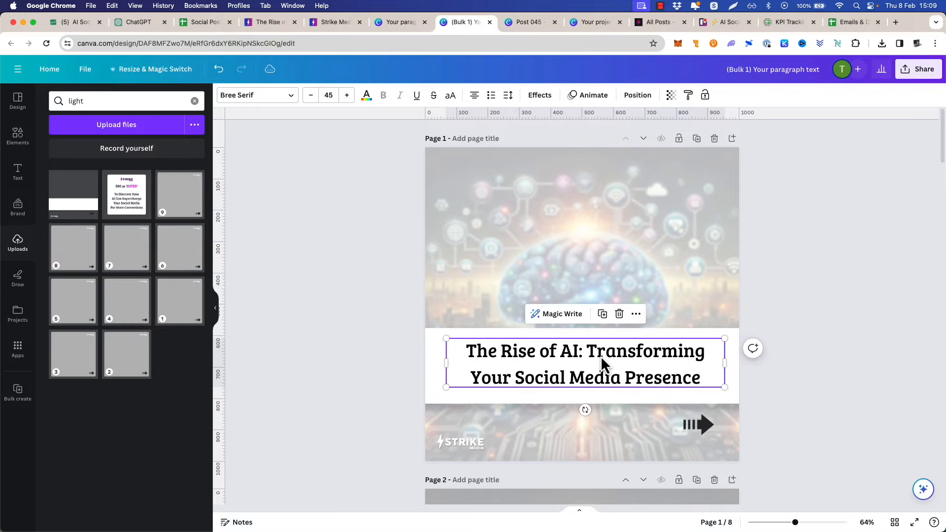
# Align the title text to the horizontal center of page 1
pyautogui.click(615, 260)
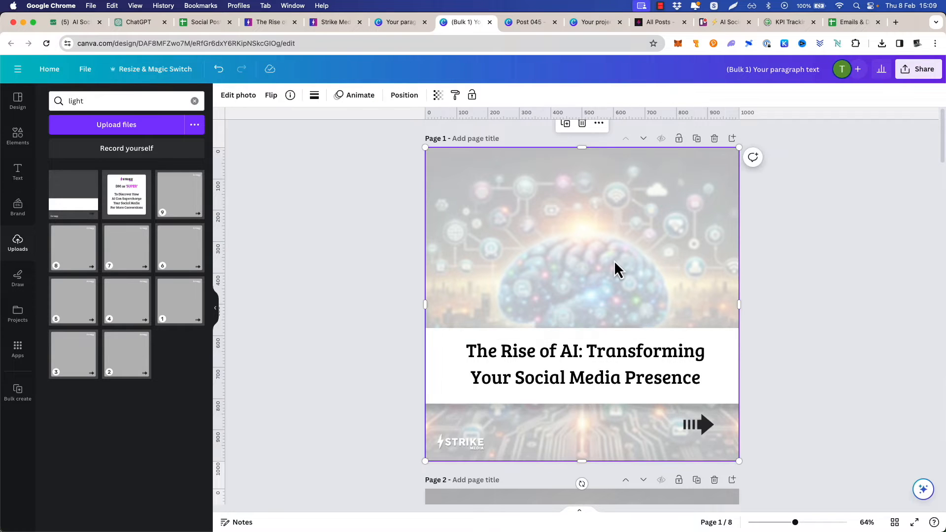
pyautogui.rightClick(602, 361)
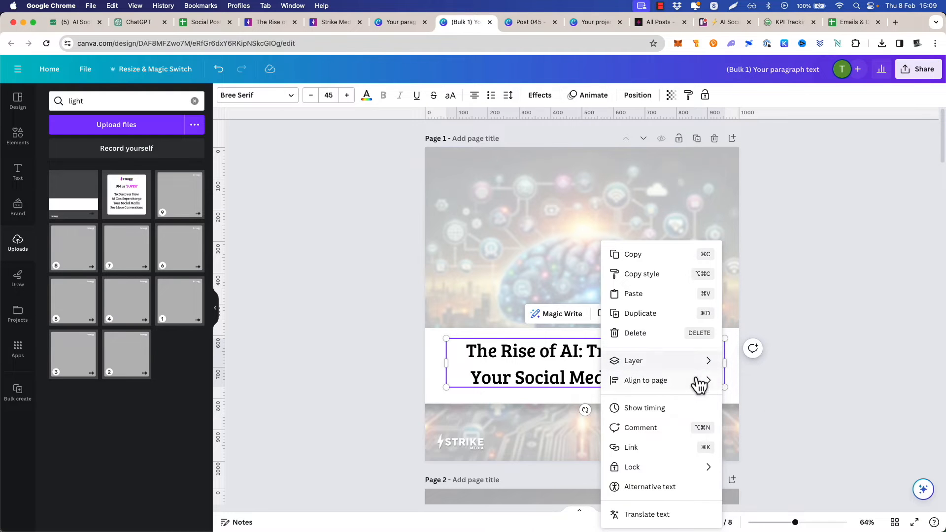
pyautogui.moveTo(699, 387)
pyautogui.click(773, 405)
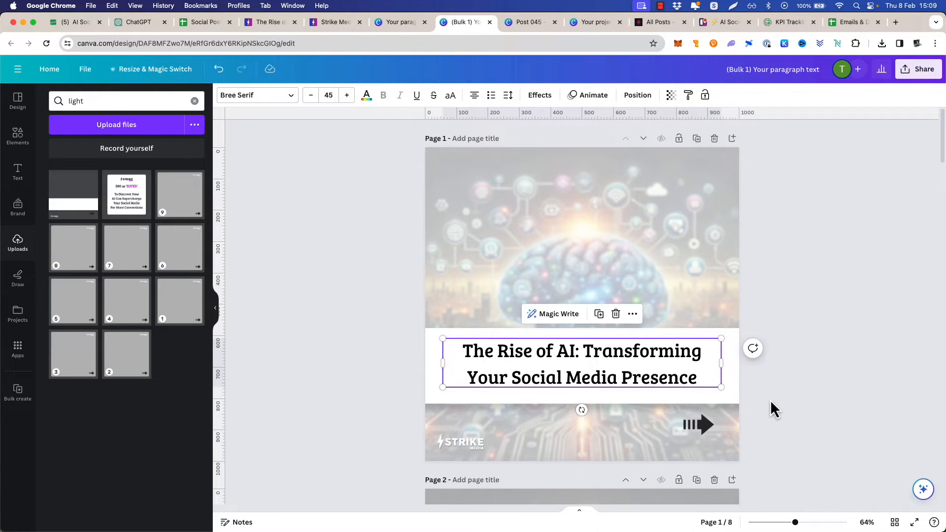
pyautogui.click(357, 332)
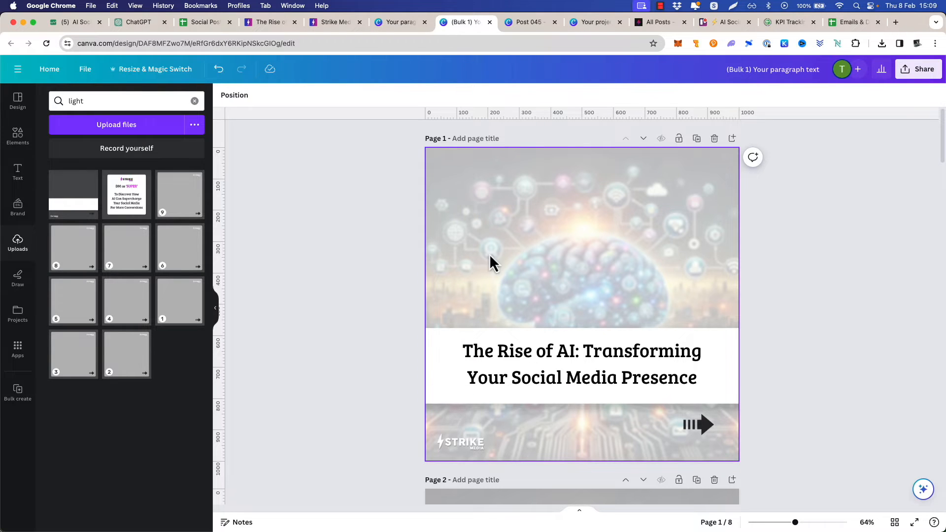
# Copy the header image from the Rise of AI blog post, paste it onto page 1 of the bulk design and move it above the title band
pyautogui.click(539, 24)
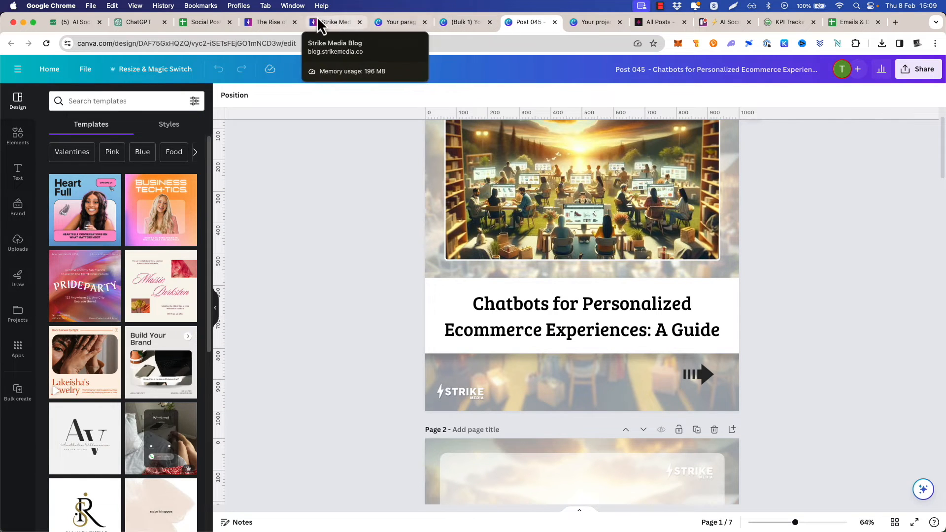
pyautogui.click(272, 21)
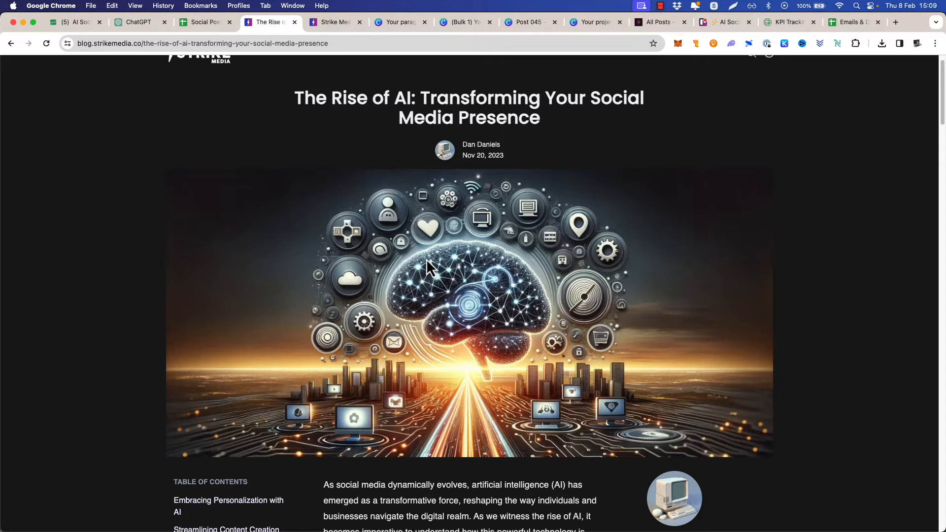
pyautogui.rightClick(490, 266)
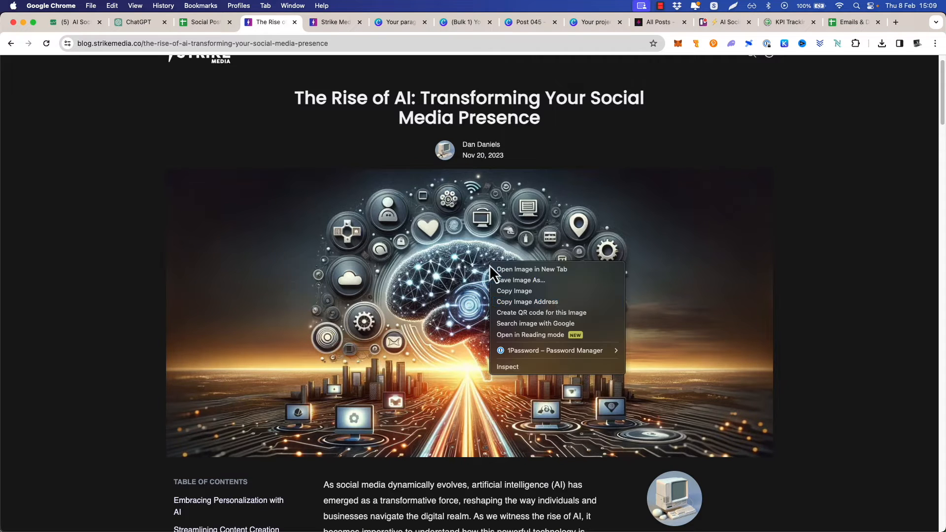
pyautogui.click(548, 291)
pyautogui.click(463, 21)
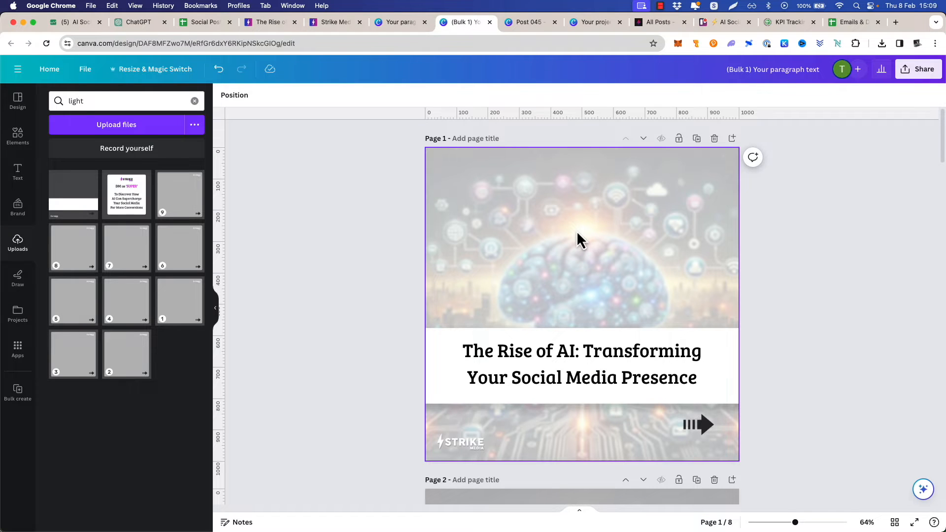
pyautogui.press('super+v')
pyautogui.moveTo(588, 301); pyautogui.dragTo(588, 227)
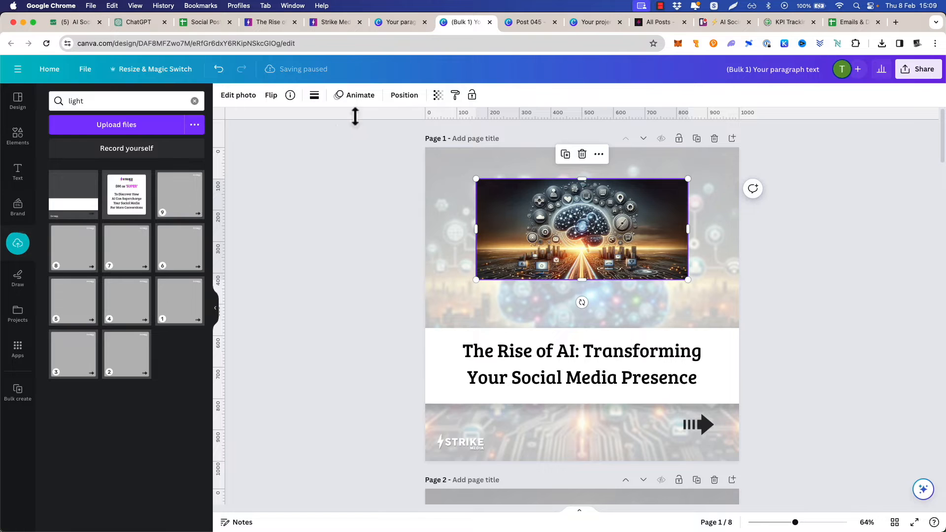
# Set the pasted blog image's width to 800 px and height to 483 px
pyautogui.click(404, 95)
pyautogui.click(76, 285)
pyautogui.write('800')
pyautogui.press('Tab')
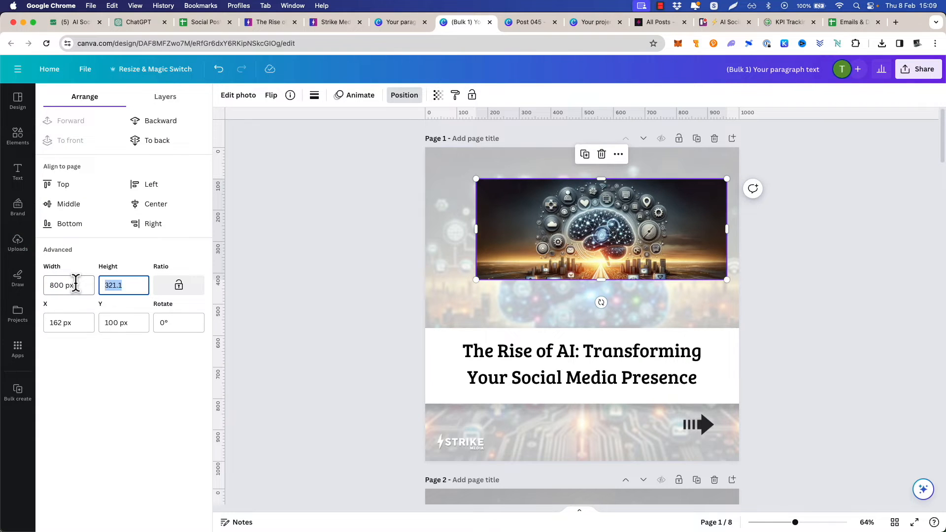
pyautogui.write('483')
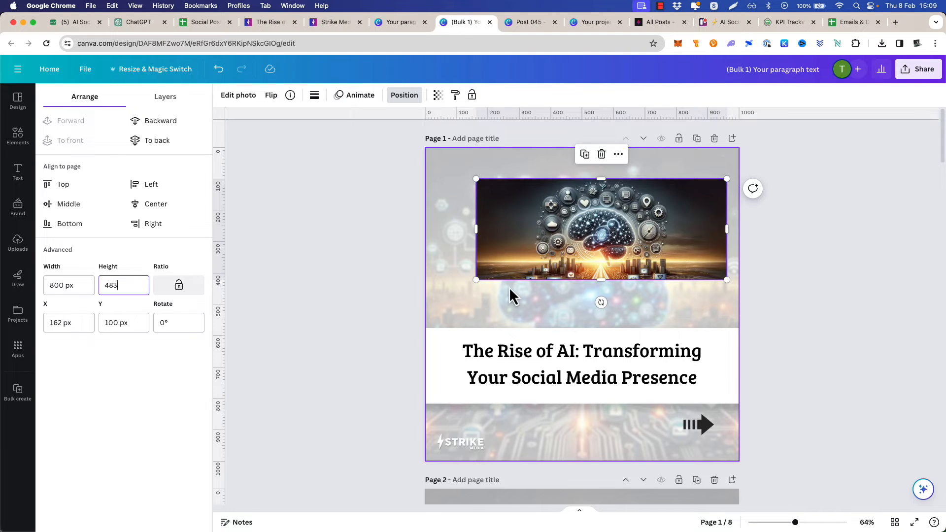
pyautogui.click(509, 287)
# Center the blog image horizontally on page 1 and move it up to a Y position of about 48 px
pyautogui.rightClick(606, 215)
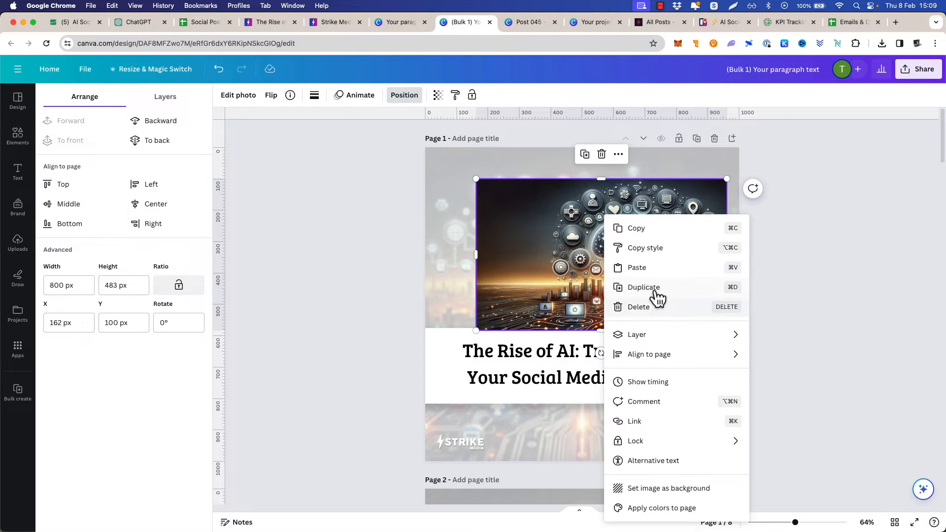
pyautogui.moveTo(749, 361)
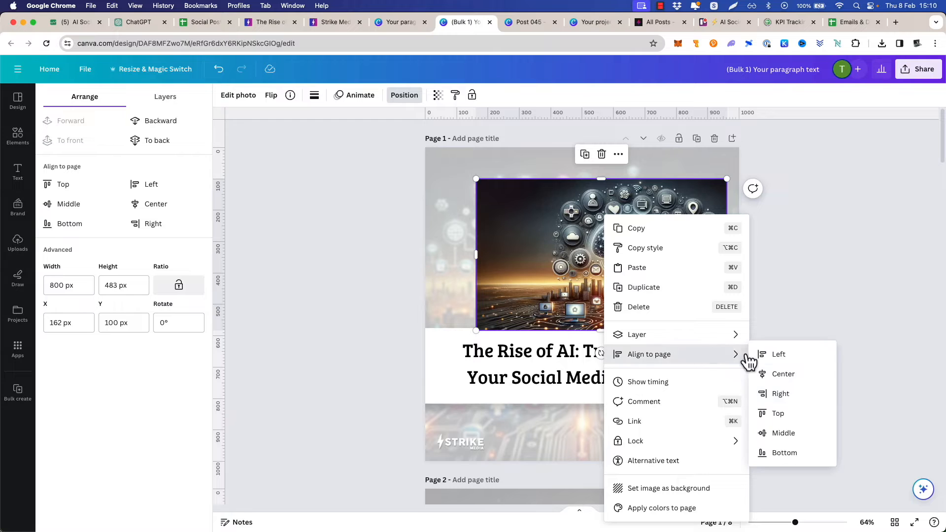
pyautogui.click(783, 374)
pyautogui.moveTo(597, 246); pyautogui.dragTo(594, 230)
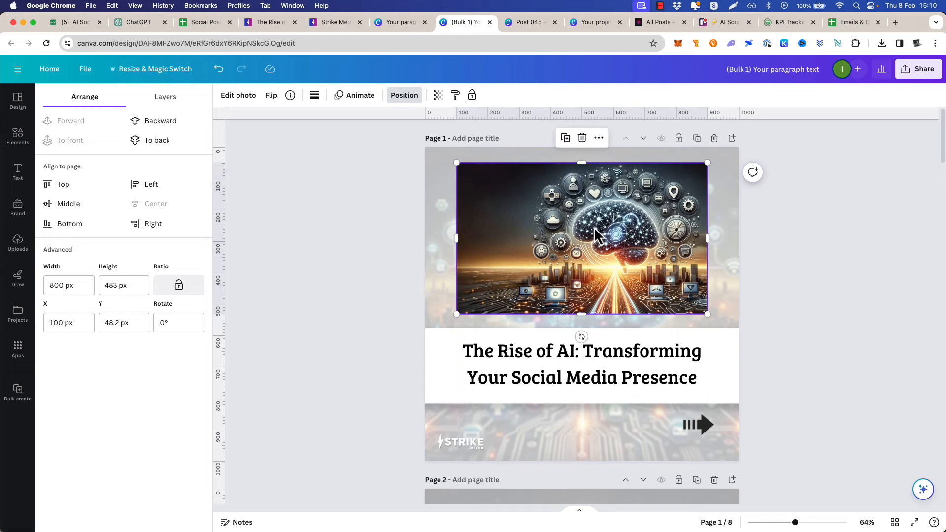
# Give the blog image a solid white border with weight 4 and corner rounding 10
pyautogui.click(314, 95)
pyautogui.moveTo(314, 159); pyautogui.dragTo(326, 186)
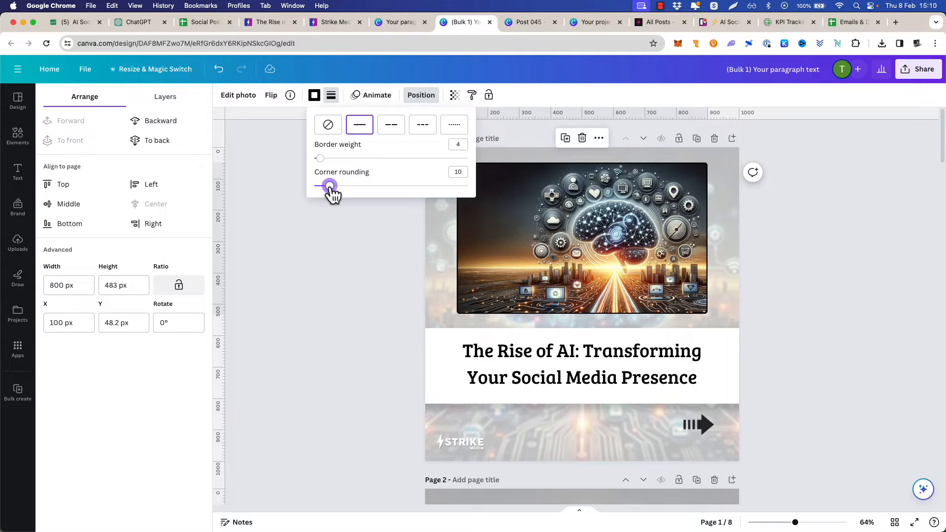
pyautogui.click(314, 95)
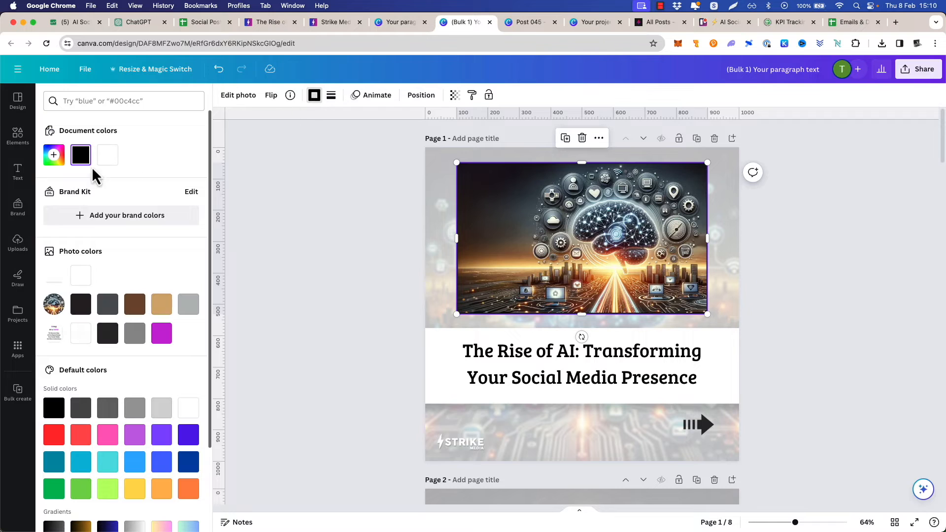
pyautogui.click(108, 156)
pyautogui.click(321, 194)
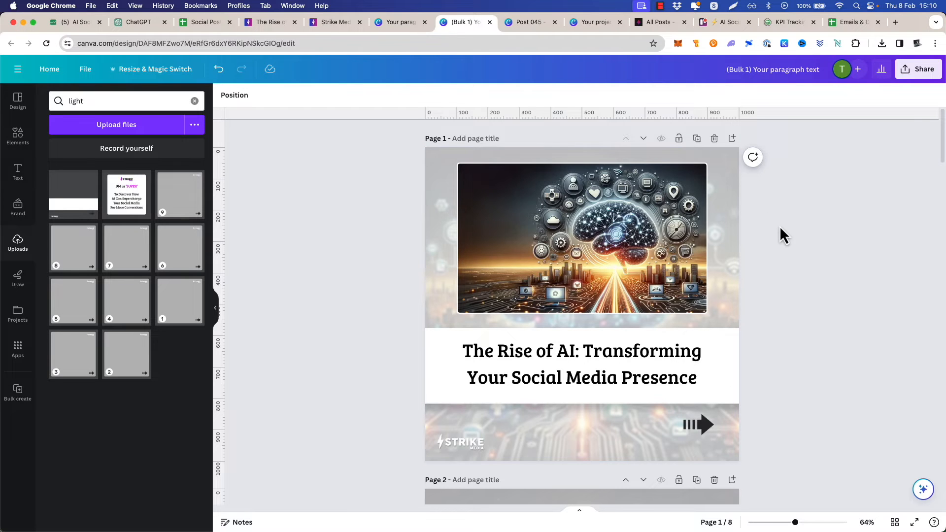
# Add the overlay numbered 1 to page 2 and enlarge it to cover the whole page
pyautogui.scroll(-6, 779, 226)
pyautogui.scroll(-2, 796, 227)
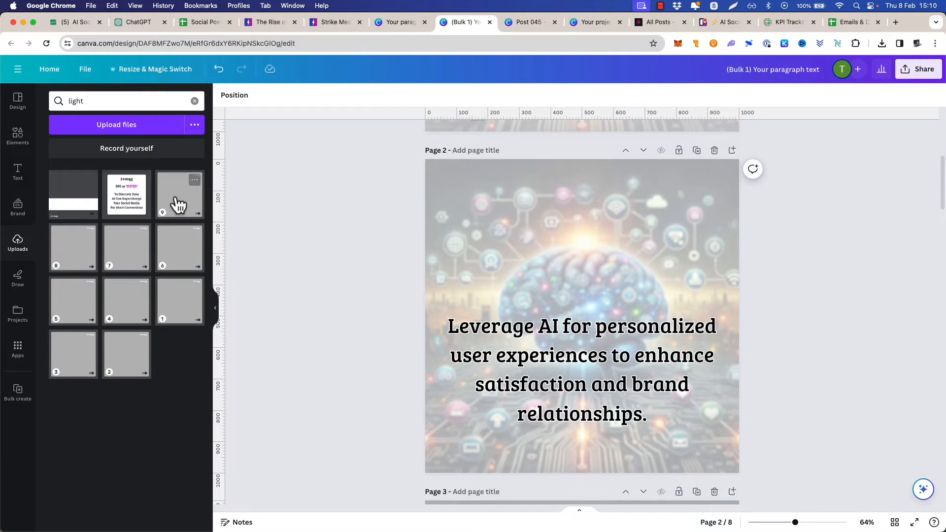
pyautogui.click(178, 299)
pyautogui.moveTo(456, 190); pyautogui.dragTo(425, 160)
pyautogui.moveTo(707, 442); pyautogui.dragTo(739, 473)
# Add the overlay numbered 2 to page 3 and the overlay numbered 3 to page 4
pyautogui.scroll(-7, 603, 350)
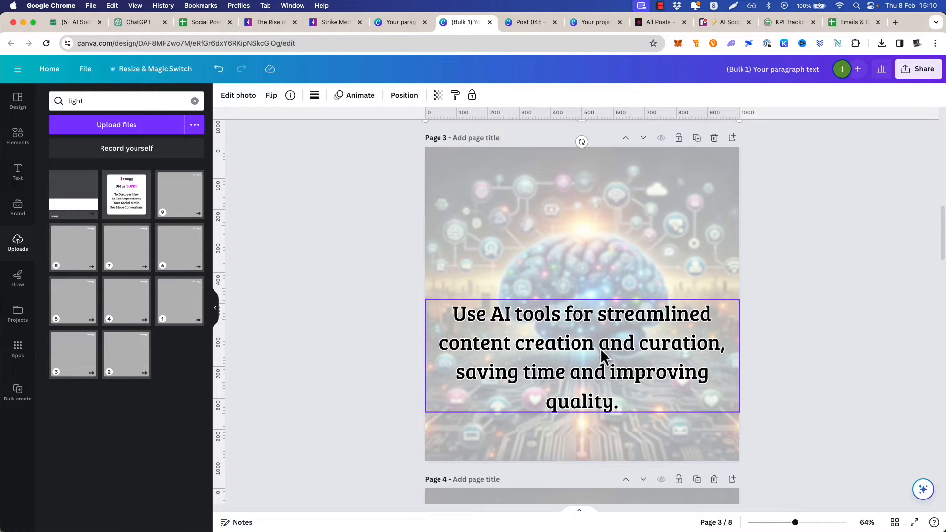
pyautogui.click(136, 359)
pyautogui.scroll(-7, 446, 318)
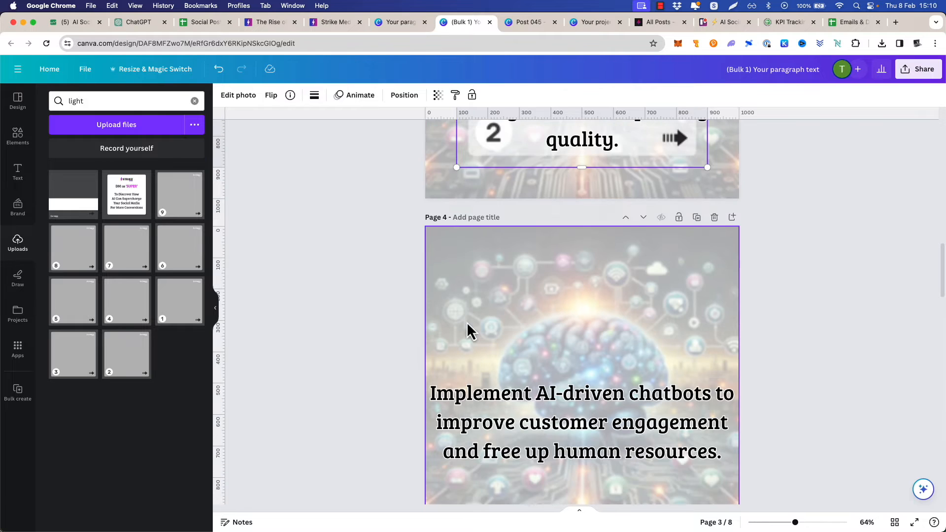
pyautogui.click(79, 362)
pyautogui.scroll(-7, 474, 285)
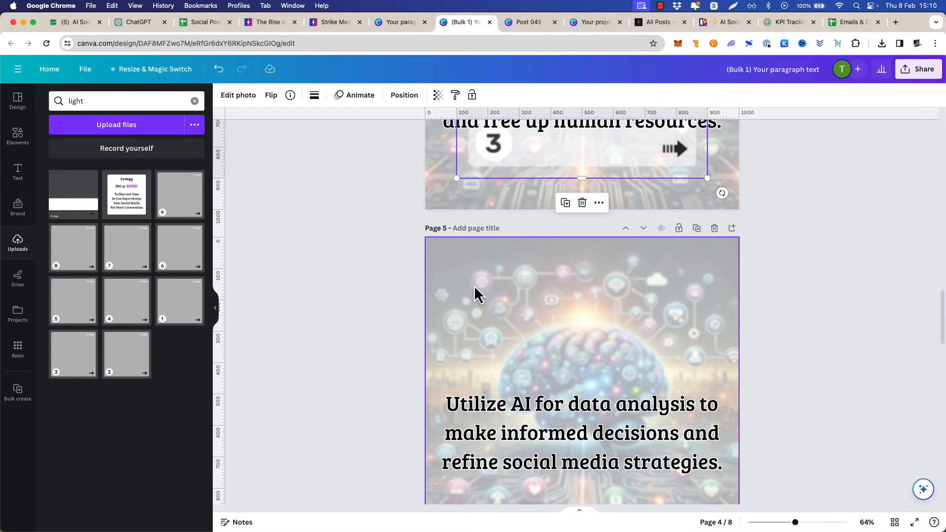
# Add the overlay numbered 4 to page 5 and enlarge it to cover the whole page
pyautogui.click(129, 303)
pyautogui.press('super+z')
pyautogui.scroll(-3, 388, 340)
pyautogui.click(113, 304)
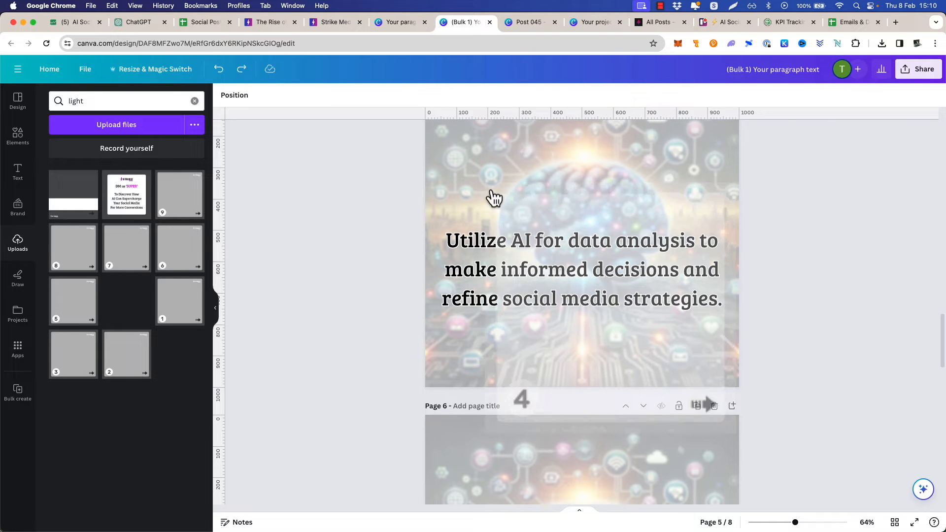
pyautogui.scroll(-3, 552, 394)
pyautogui.press('super+z')
pyautogui.scroll(5, 570, 353)
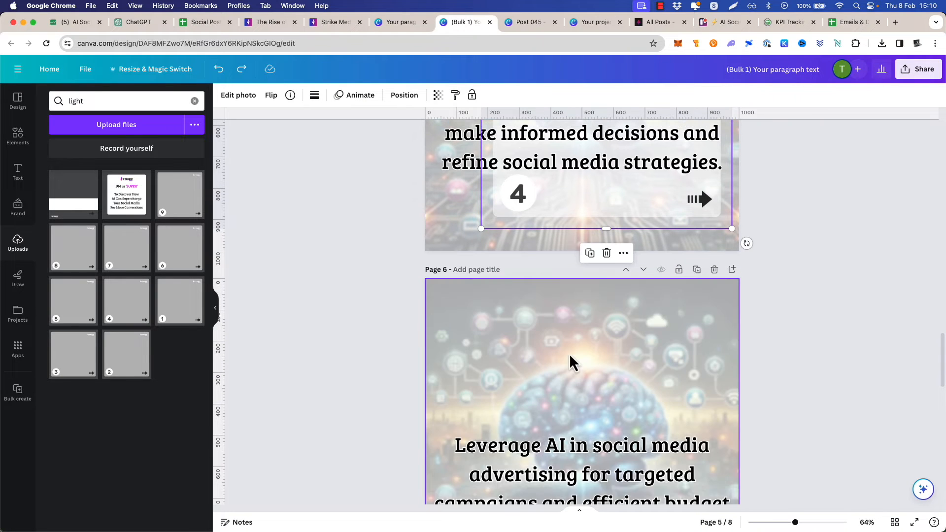
pyautogui.moveTo(482, 214); pyautogui.dragTo(429, 184)
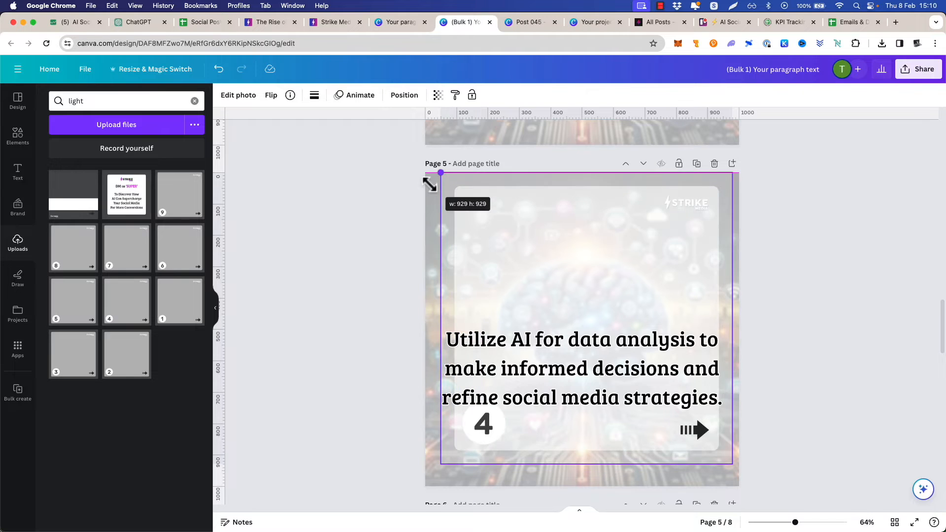
pyautogui.moveTo(516, 207); pyautogui.dragTo(502, 207)
pyautogui.moveTo(717, 464); pyautogui.dragTo(738, 485)
# Add the overlay numbered 5 to page 6 and enlarge it to cover the whole page
pyautogui.scroll(-2, 650, 383)
pyautogui.scroll(-5, 650, 383)
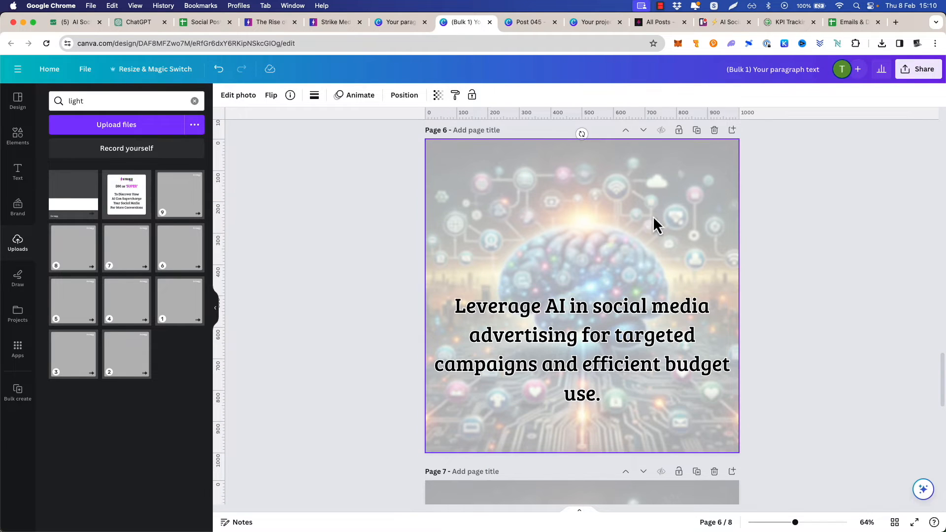
pyautogui.click(72, 310)
pyautogui.moveTo(454, 169); pyautogui.dragTo(425, 139)
pyautogui.moveTo(709, 422); pyautogui.dragTo(740, 453)
# Add the overlay numbered 6 to page 7 and enlarge it to cover the whole page
pyautogui.scroll(-4, 647, 377)
pyautogui.scroll(-3, 645, 384)
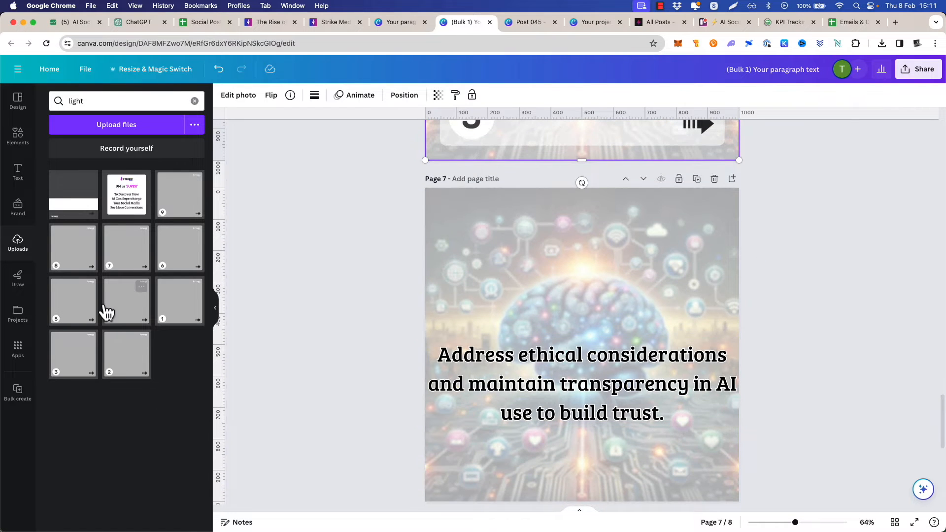
pyautogui.click(180, 261)
pyautogui.moveTo(452, 221); pyautogui.dragTo(425, 187)
pyautogui.moveTo(708, 468); pyautogui.dragTo(739, 502)
# Add the overlay numbered 3 to page 4 again and enlarge it to cover the whole page
pyautogui.scroll(-5, 633, 397)
pyautogui.scroll(15, 623, 384)
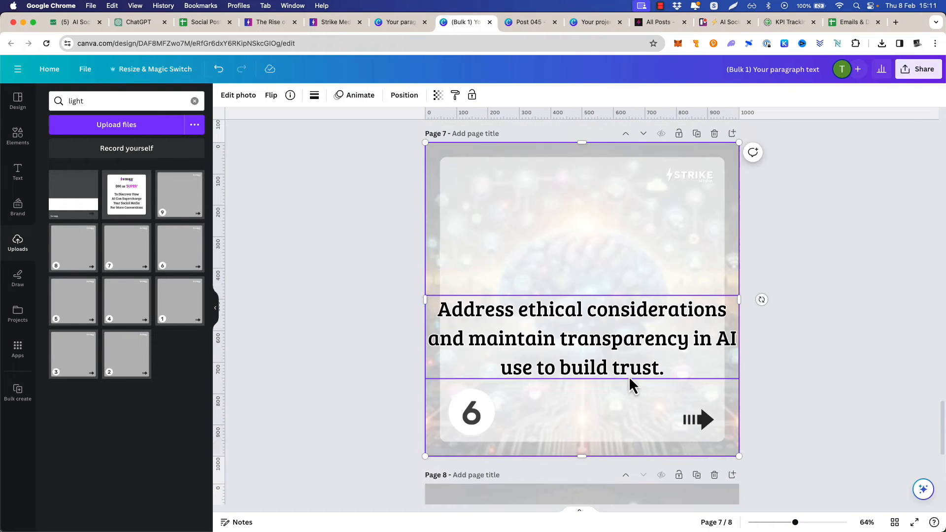
pyautogui.scroll(10, 601, 366)
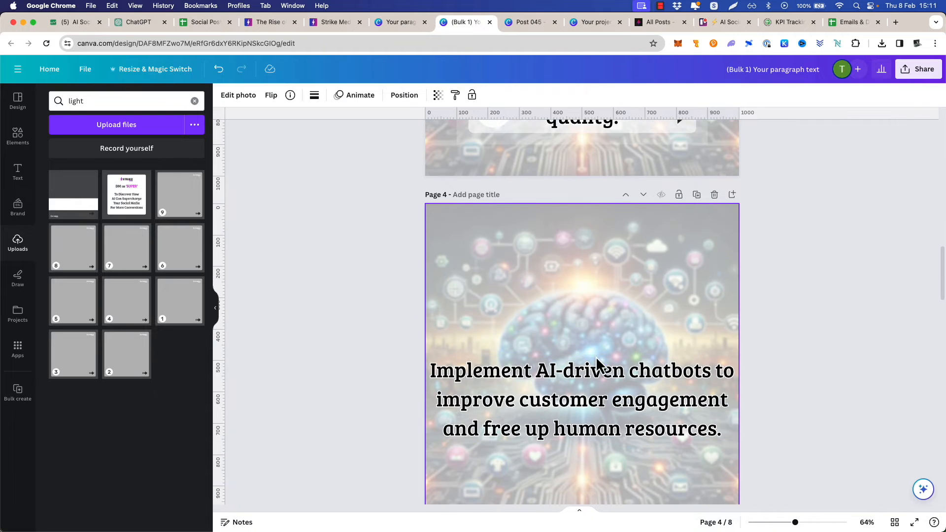
pyautogui.scroll(2, 596, 365)
pyautogui.scroll(-3, 596, 363)
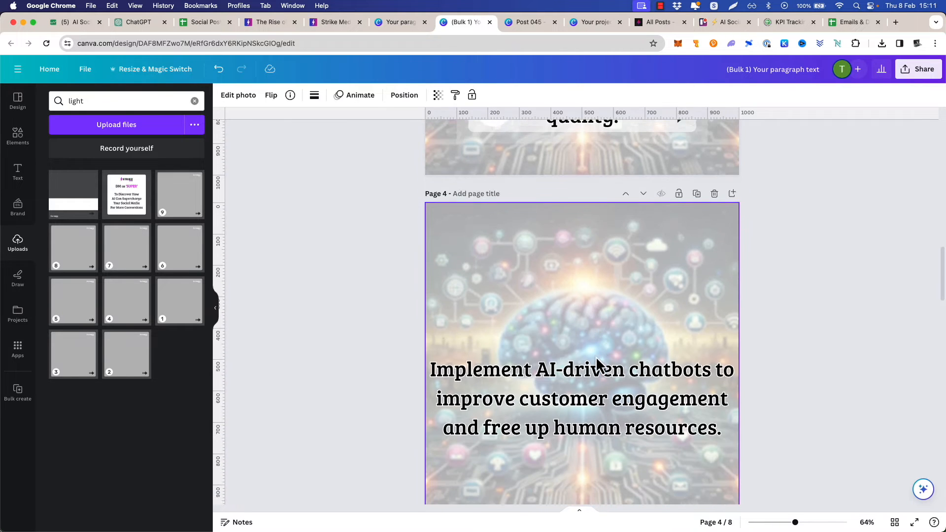
pyautogui.click(123, 363)
pyautogui.press('super+z')
pyautogui.click(91, 363)
pyautogui.press('Escape')
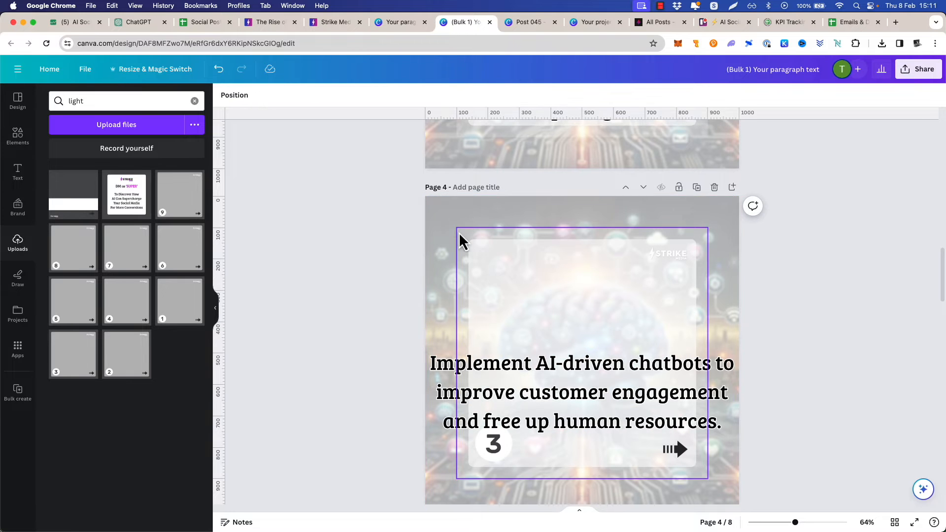
pyautogui.click(465, 234)
pyautogui.moveTo(457, 228); pyautogui.dragTo(424, 194)
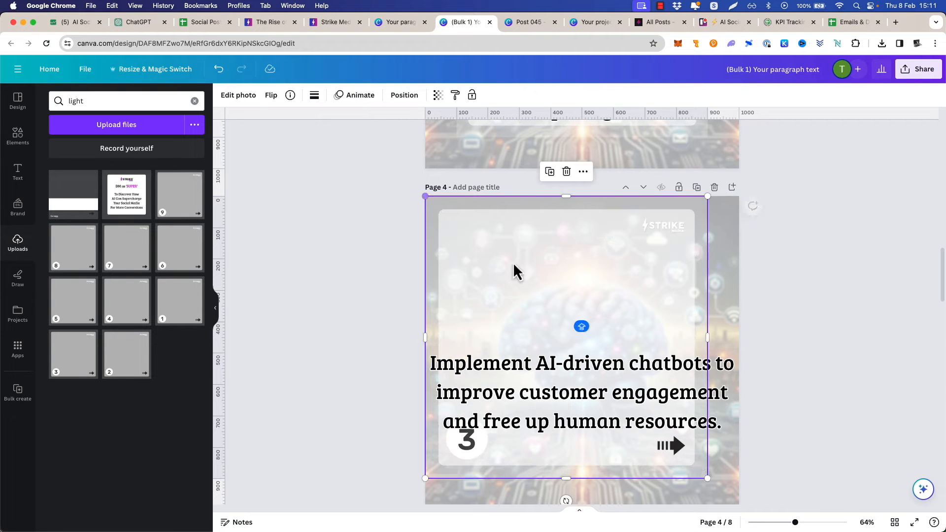
pyautogui.moveTo(707, 478); pyautogui.dragTo(739, 501)
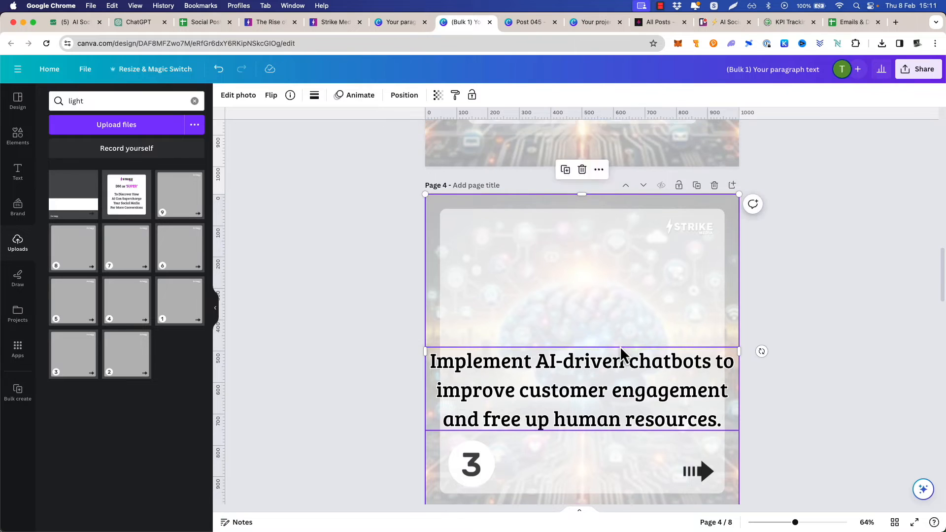
# Enlarge the overlay numbered 2 on page 3 to cover the whole page
pyautogui.scroll(5, 591, 340)
pyautogui.click(461, 180)
pyautogui.moveTo(457, 172); pyautogui.dragTo(425, 138)
pyautogui.moveTo(707, 409); pyautogui.dragTo(742, 446)
# Align the text block on page 2 to the vertical middle of the page
pyautogui.scroll(10, 641, 365)
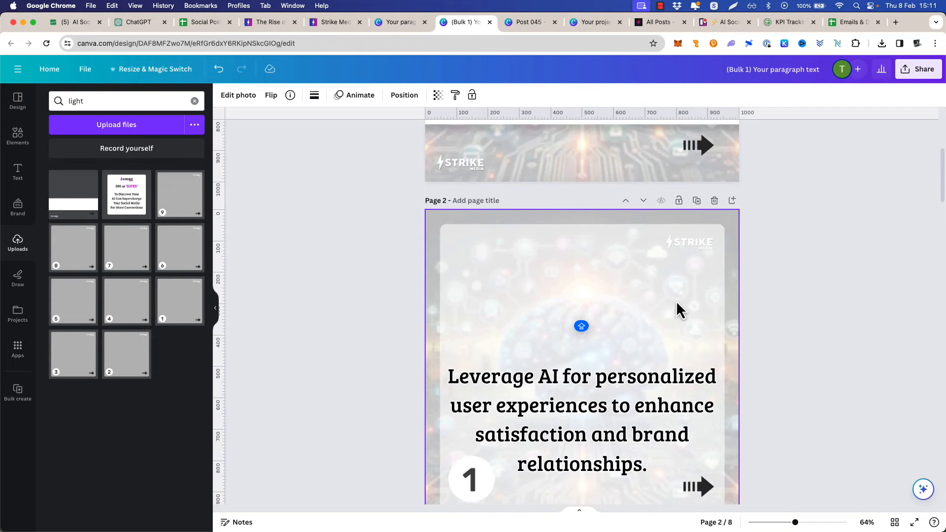
pyautogui.scroll(-5, 678, 292)
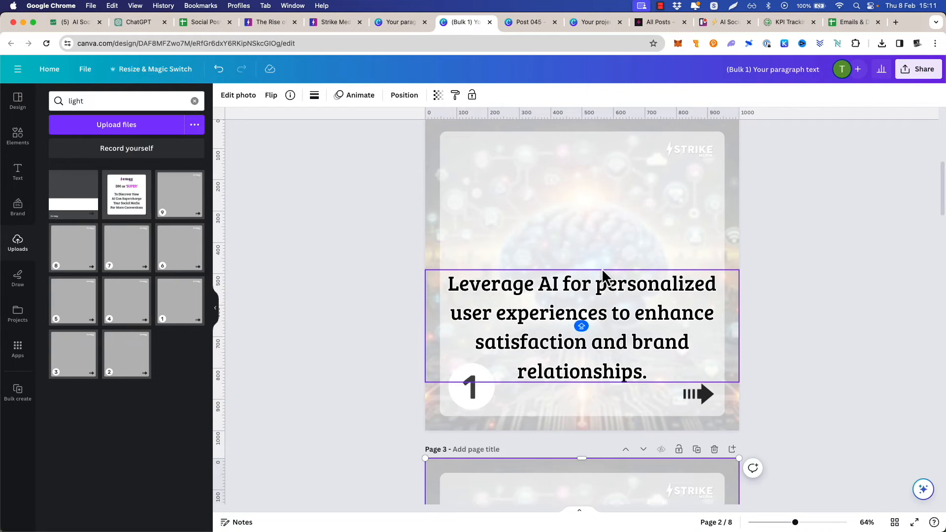
pyautogui.scroll(-10, 648, 266)
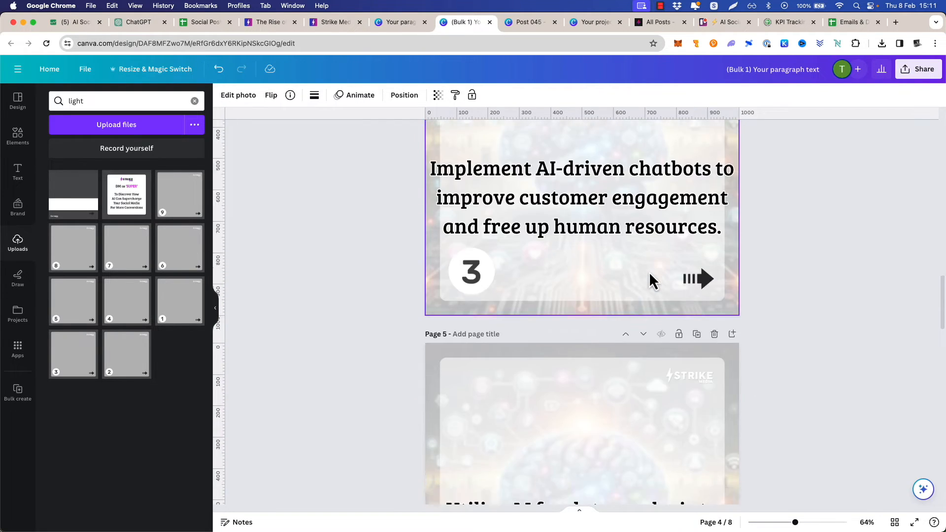
pyautogui.scroll(-10, 650, 274)
pyautogui.scroll(10, 650, 274)
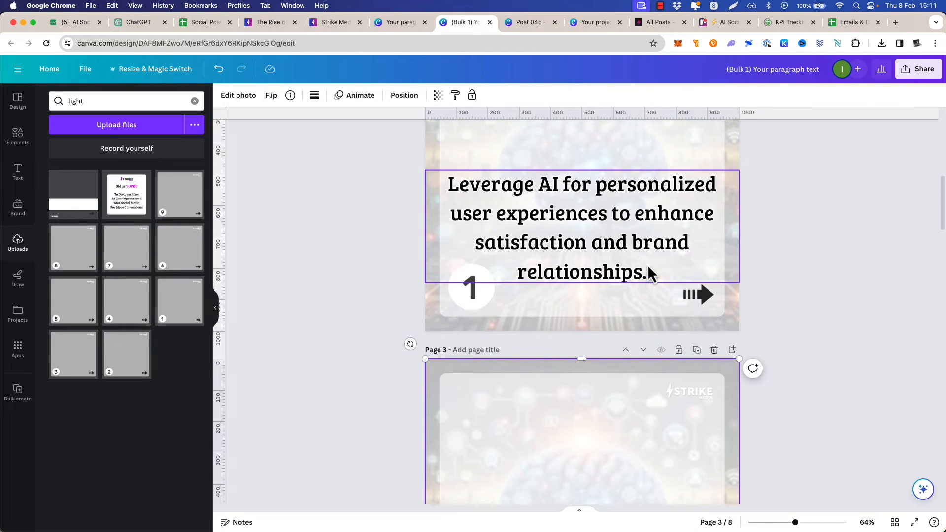
pyautogui.scroll(3, 648, 274)
pyautogui.rightClick(622, 326)
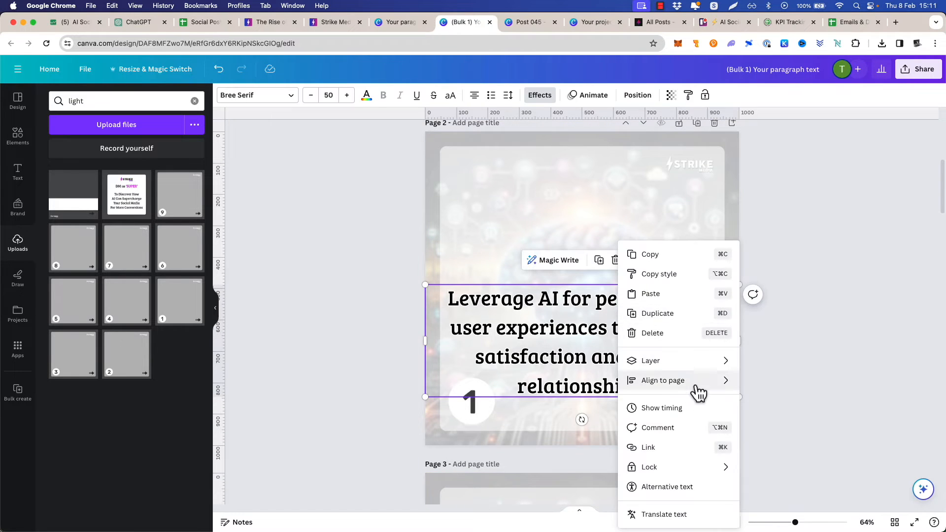
pyautogui.moveTo(696, 388)
pyautogui.click(781, 458)
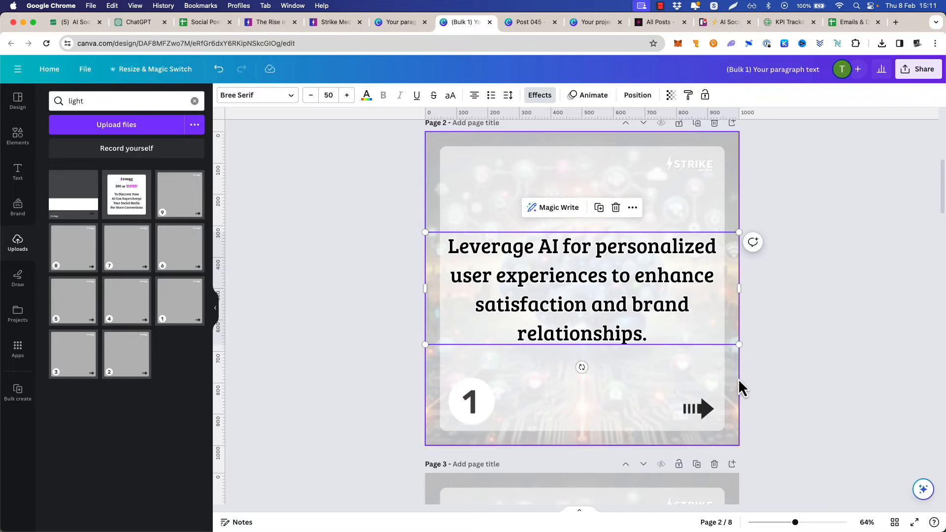
# Insert a line break after "Leverage AI for" in the page 2 text so it stays inside the overlay's light panel
pyautogui.click(670, 393)
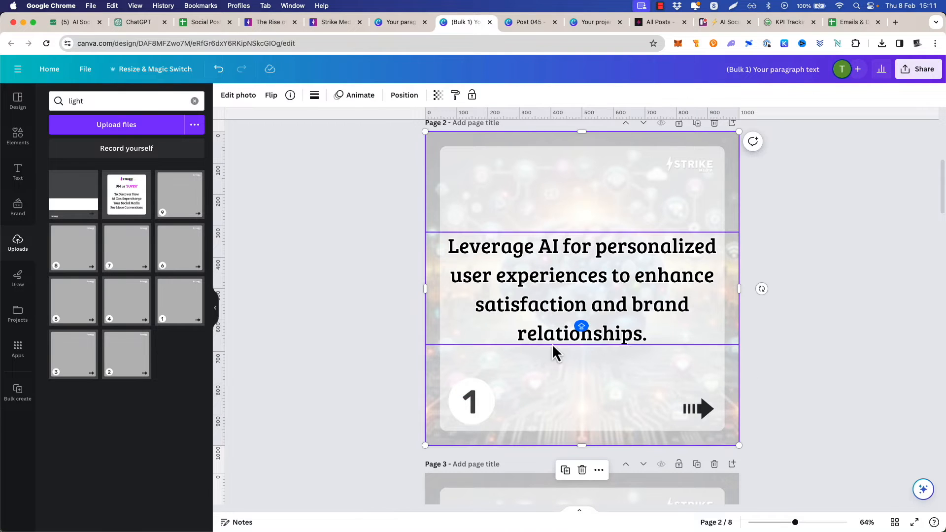
pyautogui.click(602, 254)
pyautogui.click(597, 246)
pyautogui.press('BackSpace')
pyautogui.write('\\')
pyautogui.press('Return')
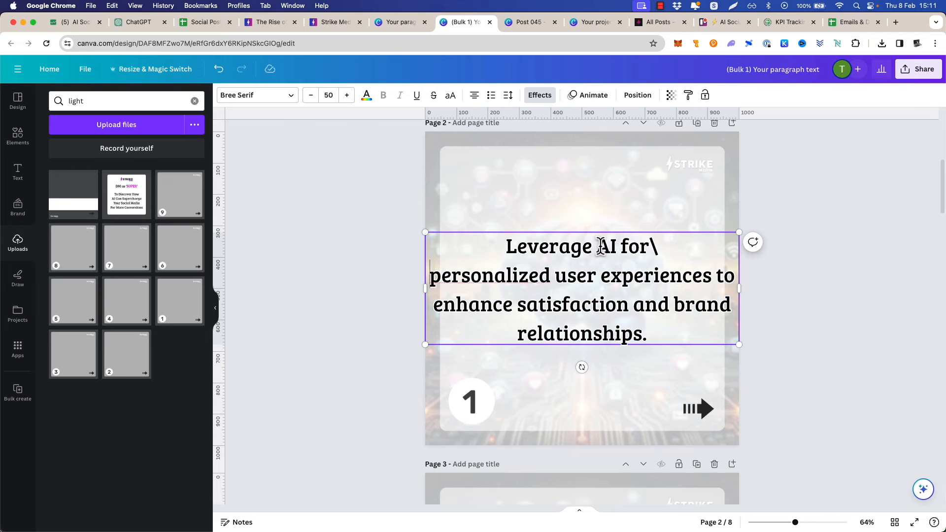
pyautogui.click(655, 245)
pyautogui.press('BackSpace')
pyautogui.hotkey('shift', 'Return')
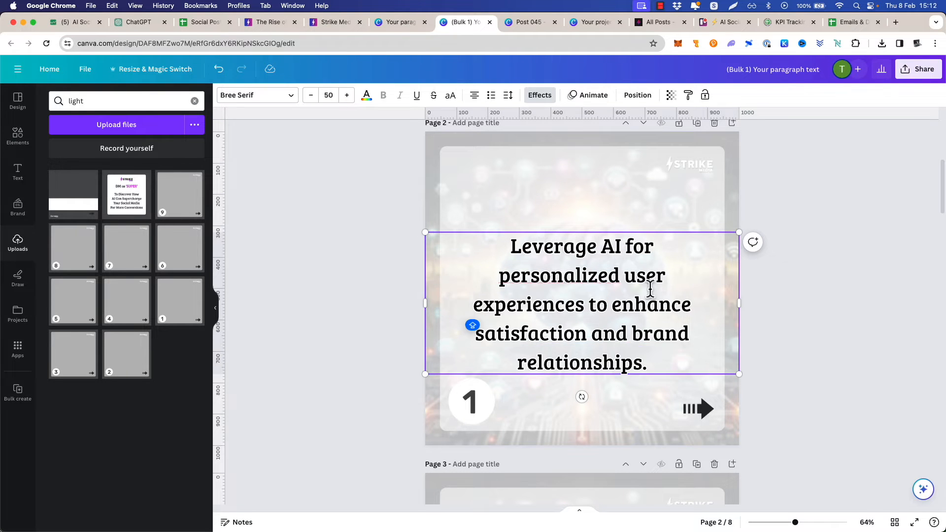
# Re-align the rewrapped page 2 text block to the vertical middle of the page
pyautogui.click(810, 301)
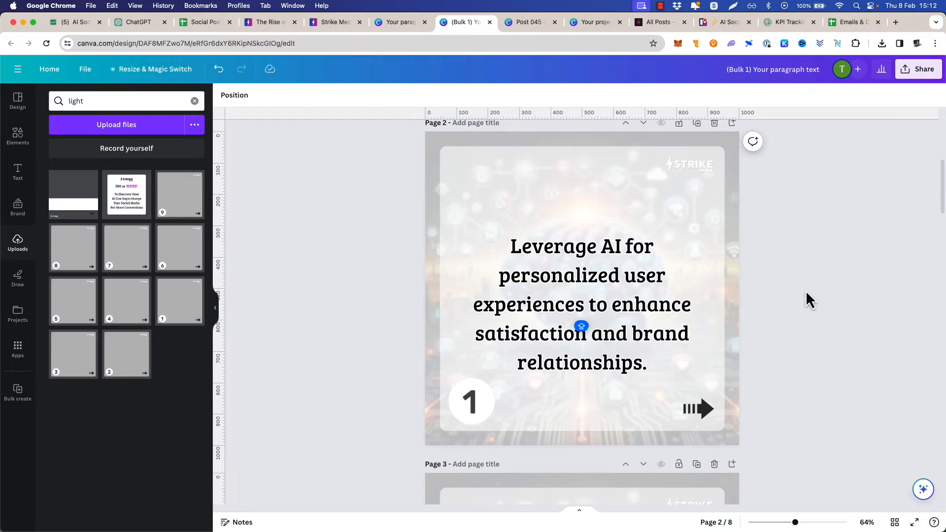
pyautogui.rightClick(606, 281)
pyautogui.moveTo(705, 389)
pyautogui.click(759, 459)
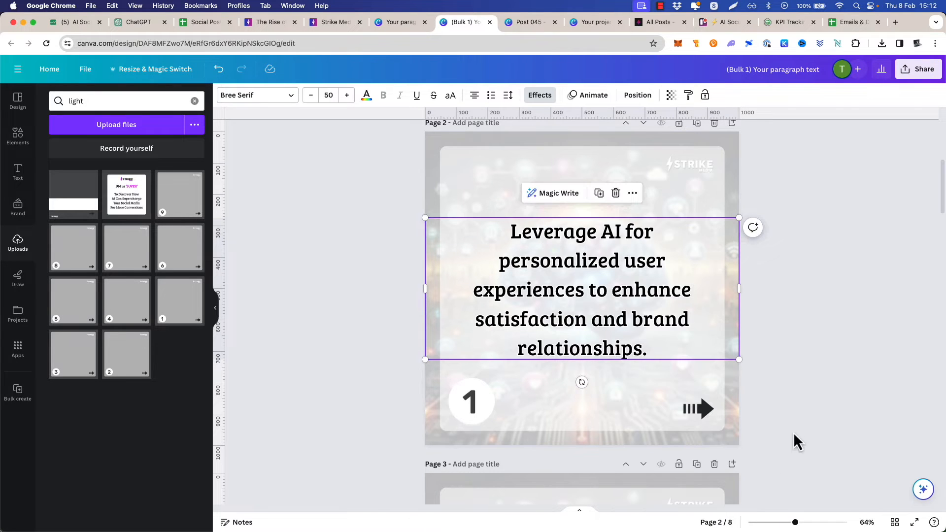
# Align the text block on page 3 to the vertical middle of the page
pyautogui.scroll(-1, 561, 261)
pyautogui.scroll(2, 561, 262)
pyautogui.scroll(-1, 670, 263)
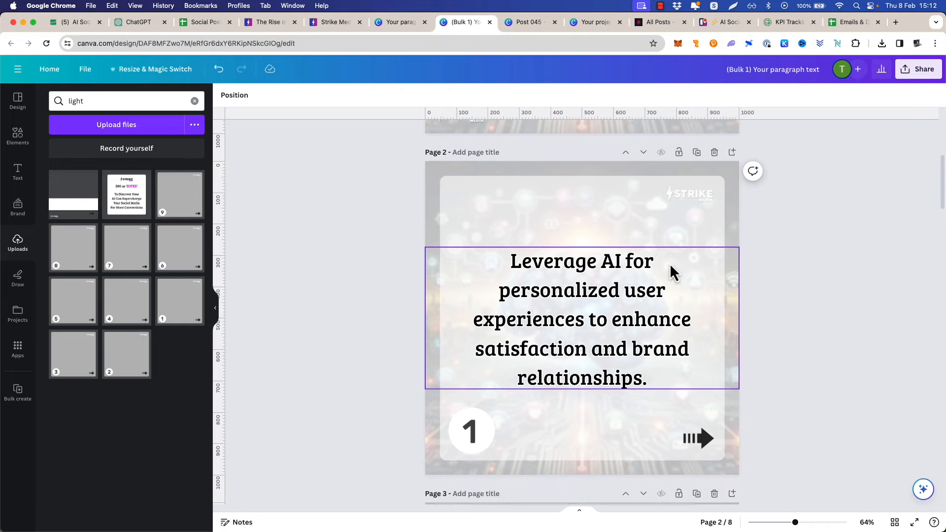
pyautogui.scroll(-10, 611, 253)
pyautogui.rightClick(574, 295)
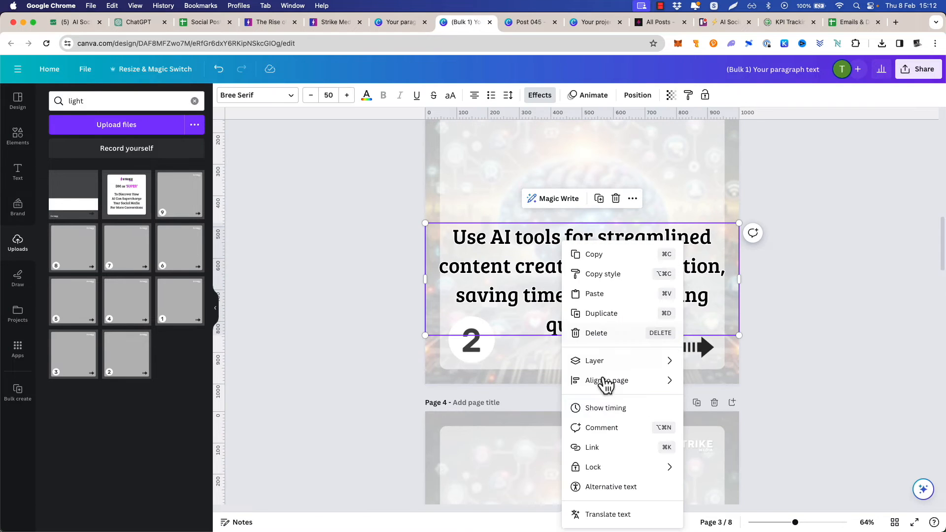
pyautogui.moveTo(641, 382)
pyautogui.click(733, 461)
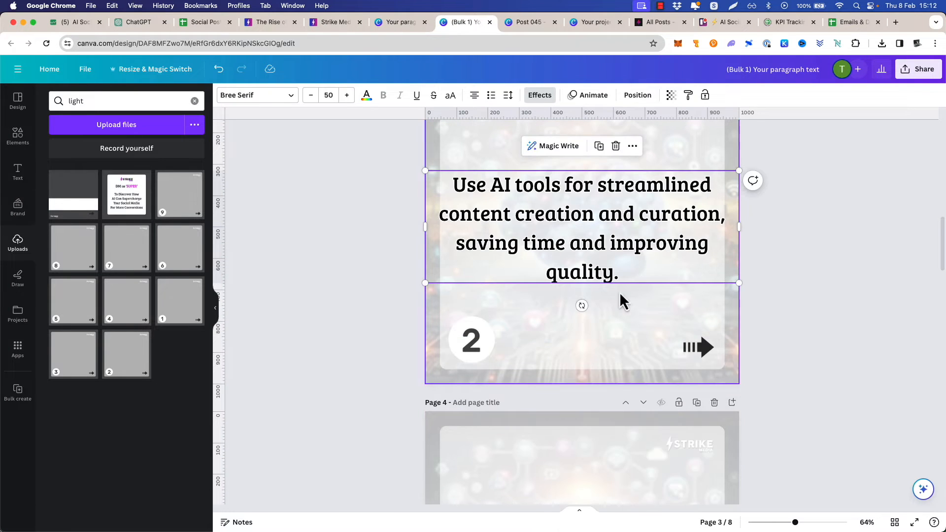
# Break the page 3 text into shorter lines after "for", "content", "curation," and "saving time and"
pyautogui.doubleClick(599, 189)
pyautogui.click(599, 189)
pyautogui.press('BackSpace')
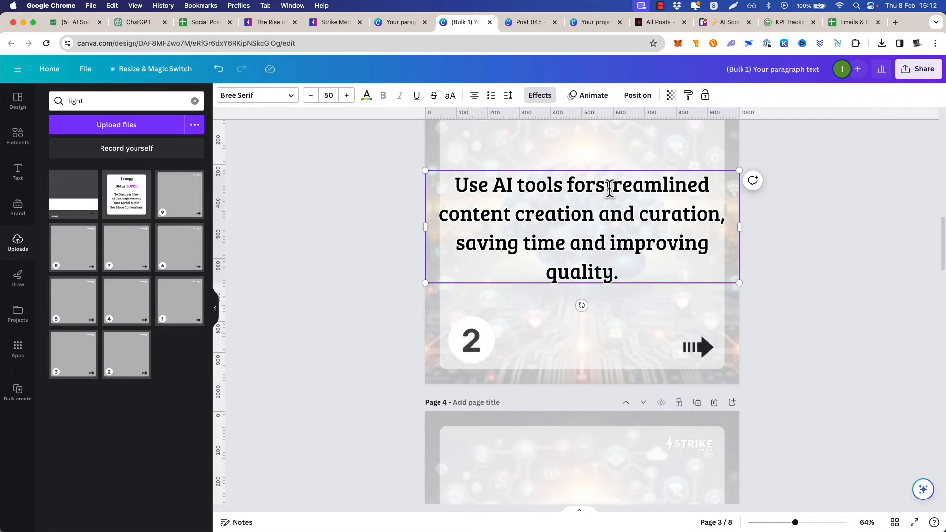
pyautogui.press('Return')
pyautogui.click(636, 213)
pyautogui.press('BackSpace')
pyautogui.press('Return')
pyautogui.click(659, 246)
pyautogui.press('BackSpace')
pyautogui.press('Return')
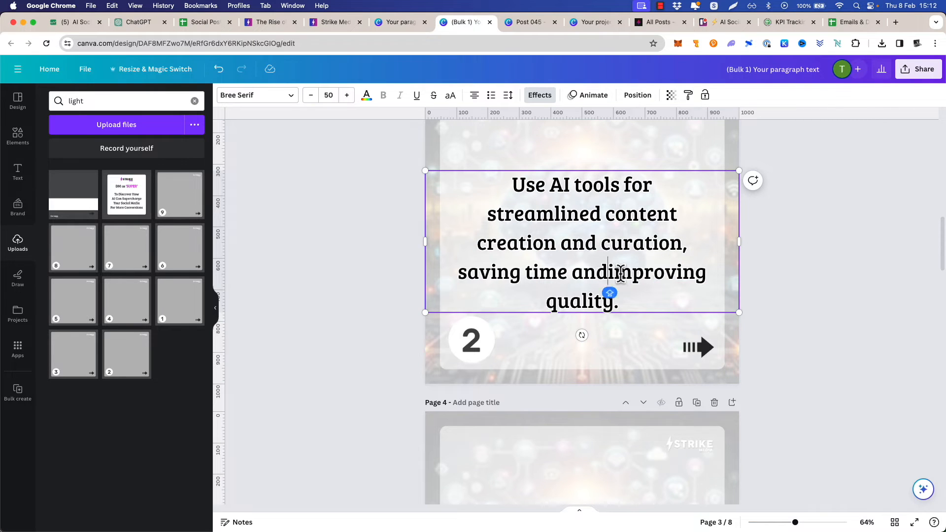
pyautogui.click(614, 272)
pyautogui.press('BackSpace')
# Break the page 4 text into shorter lines after "AI-driven", "improve", "engagement" and "human"
pyautogui.press('Return')
pyautogui.rightClick(635, 252)
pyautogui.click(582, 343)
pyautogui.rightClick(571, 291)
pyautogui.press('Escape')
pyautogui.scroll(-5, 773, 318)
pyautogui.click(619, 323)
pyautogui.click(631, 328)
pyautogui.press('BackSpace')
pyautogui.press('Return')
pyautogui.click(643, 349)
pyautogui.press('BackSpace')
pyautogui.press('Return')
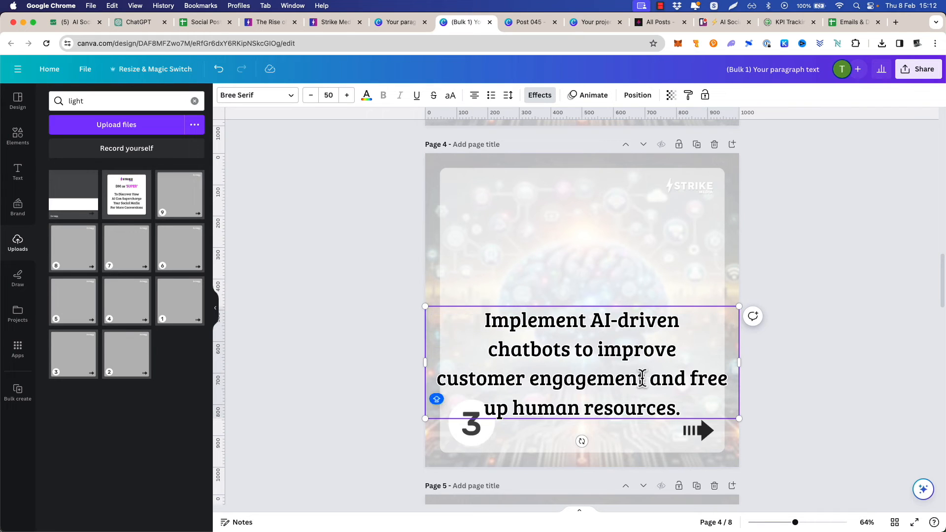
pyautogui.click(646, 380)
pyautogui.press('BackSpace')
pyautogui.press('Return')
pyautogui.press('BackSpace')
pyautogui.press('Return')
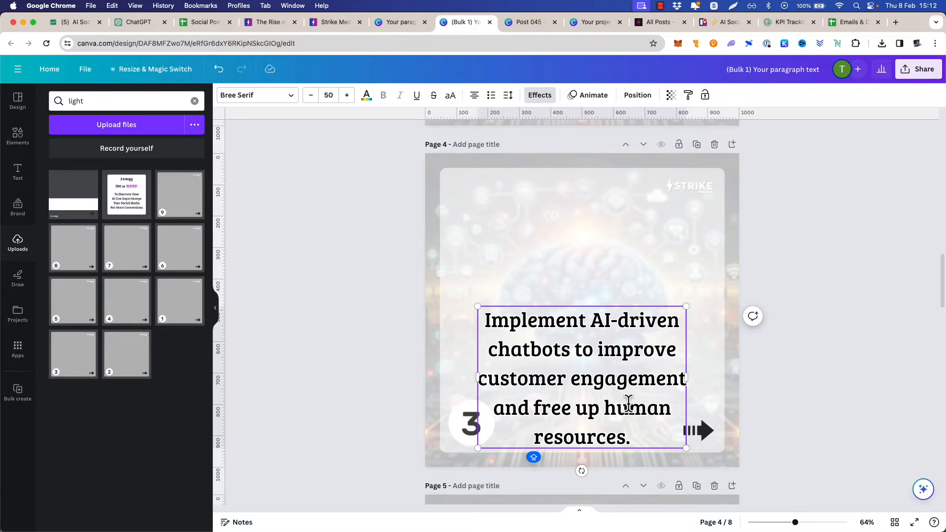
# Move the page 4 text block straight up to about the middle of the page, clear of the number 3
pyautogui.click(638, 255)
pyautogui.moveTo(633, 367); pyautogui.dragTo(633, 300)
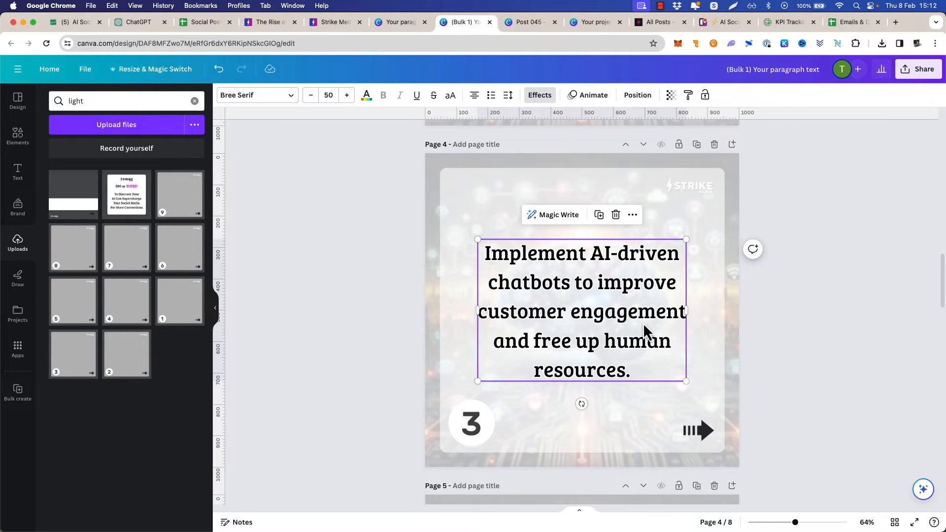
pyautogui.click(325, 300)
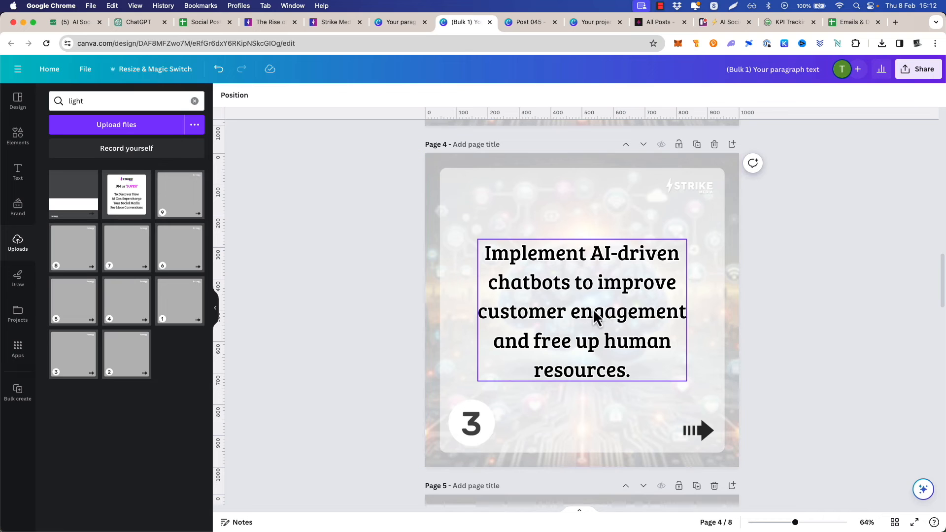
# Insert "your" before "human" in the page 4 text and join "human resources." on one line
pyautogui.click(610, 345)
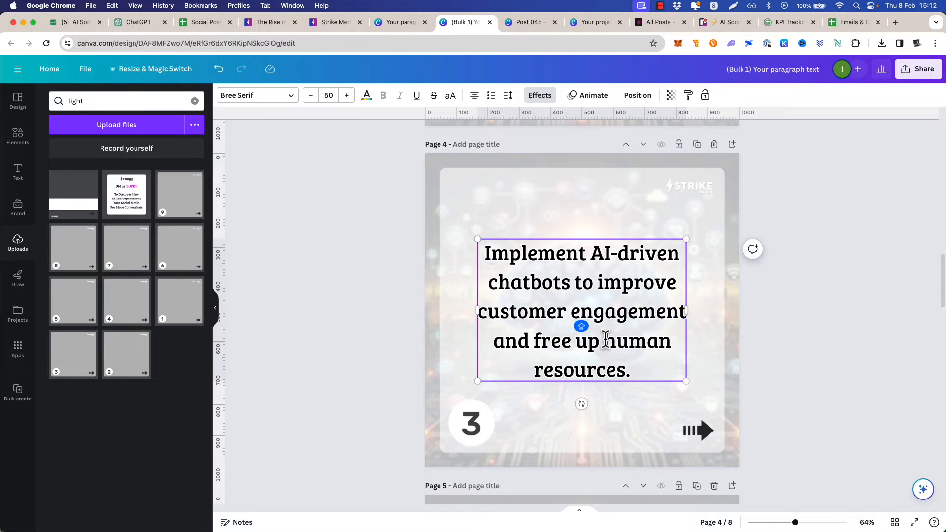
pyautogui.click(606, 340)
pyautogui.write('your')
pyautogui.press('super+space')
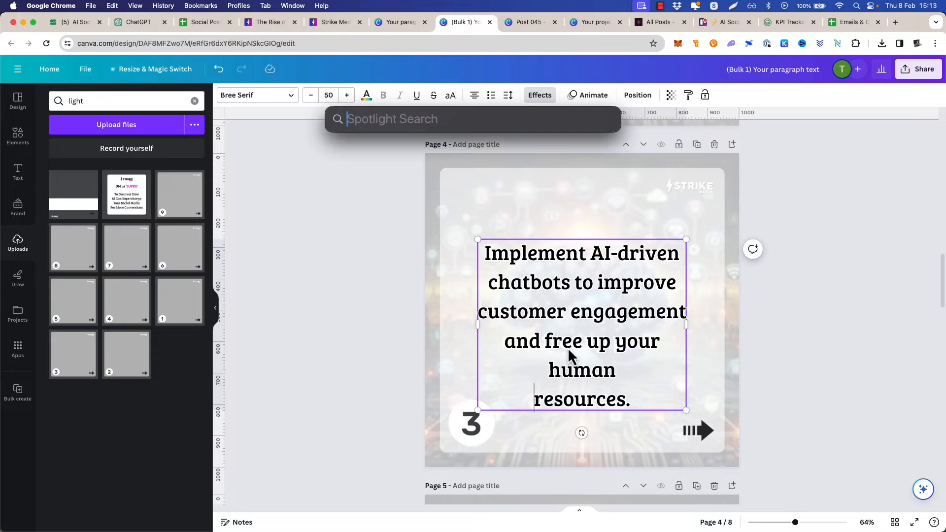
pyautogui.click(535, 388)
pyautogui.press('BackSpace')
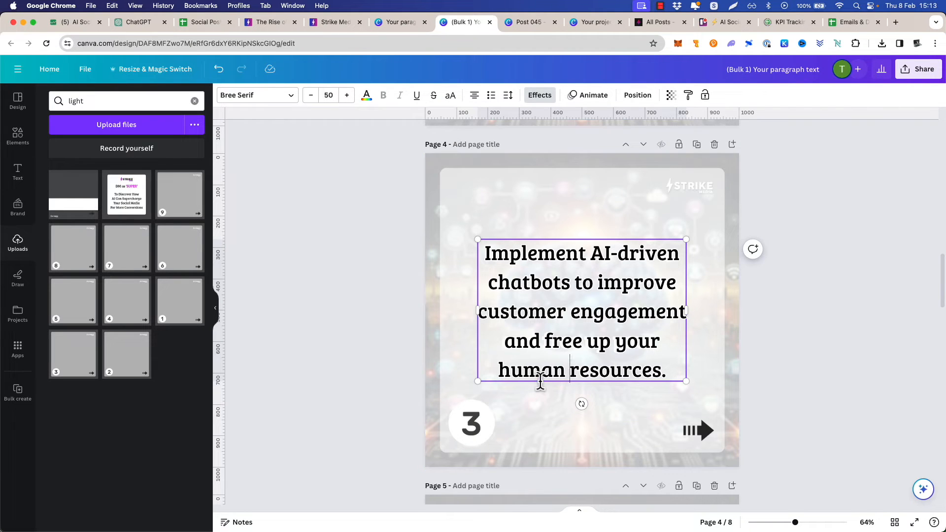
# Align the page 4 text block to the vertical middle of the page
pyautogui.click(696, 229)
pyautogui.rightClick(594, 266)
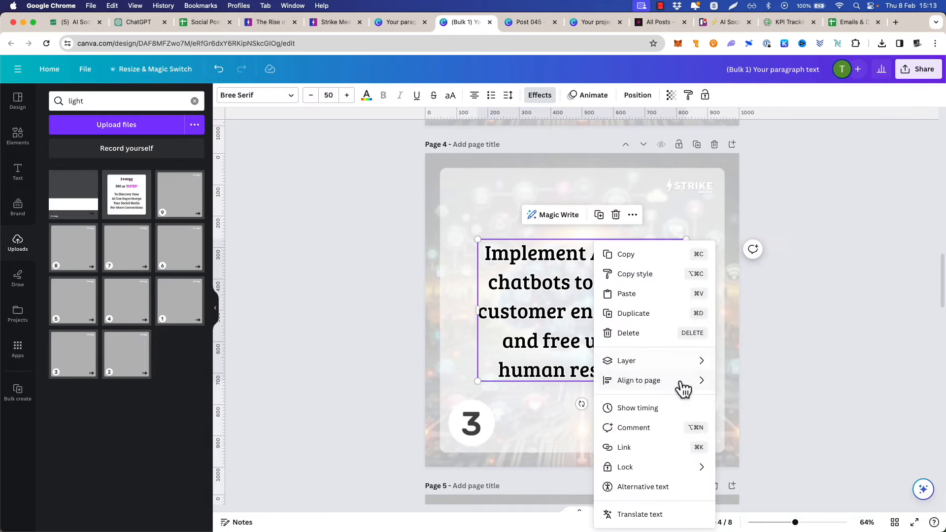
# Break the page 5 text into shorter lines after "data", "make", "decisions" and "social"
pyautogui.scroll(-10, 851, 300)
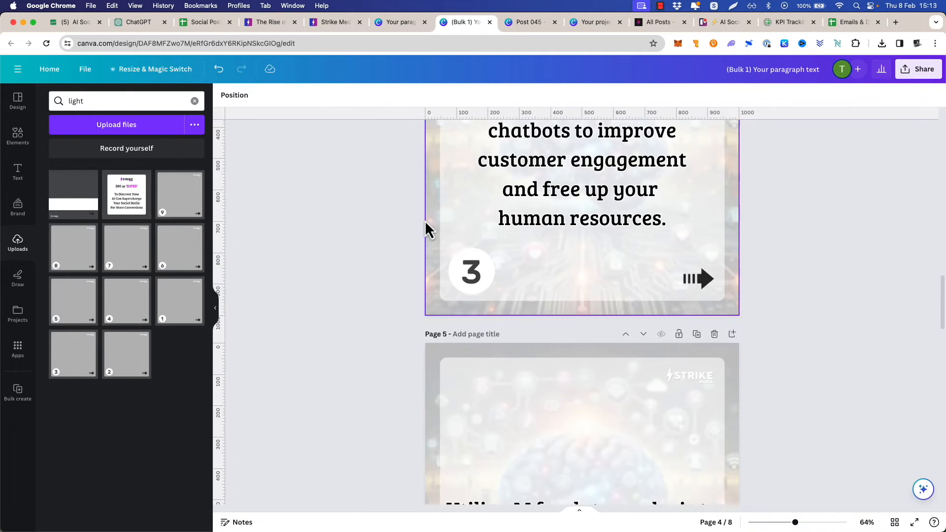
pyautogui.click(622, 280)
pyautogui.click(622, 280)
pyautogui.press('Return')
pyautogui.click(630, 310)
pyautogui.press('Return')
pyautogui.click(630, 333)
pyautogui.press('Return')
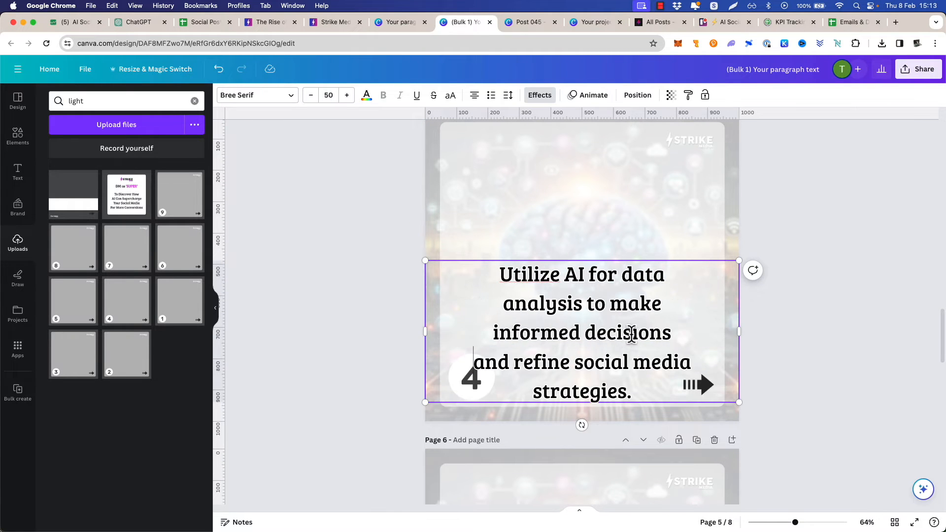
pyautogui.click(646, 365)
pyautogui.press('Return')
# Align the page 5 text block to the vertical middle of the page, clear of the number 4
pyautogui.rightClick(613, 321)
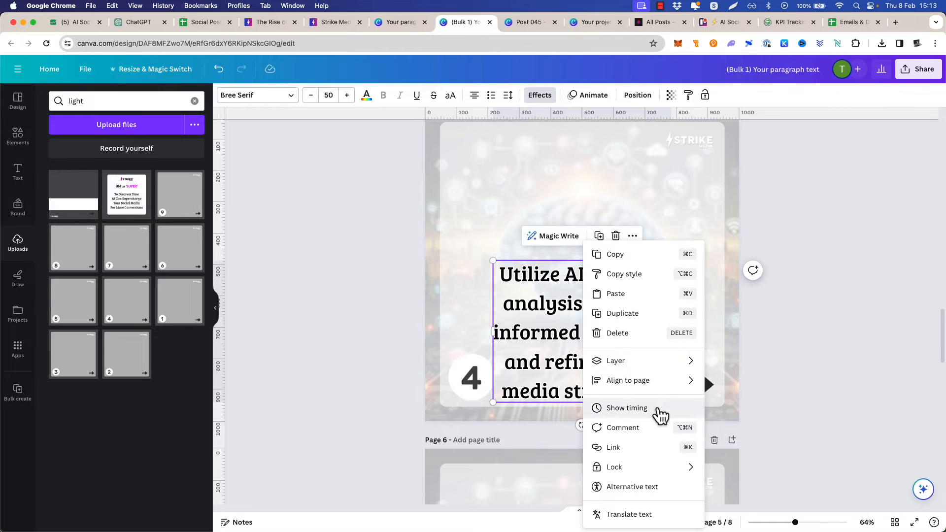
pyautogui.moveTo(677, 389)
pyautogui.click(742, 461)
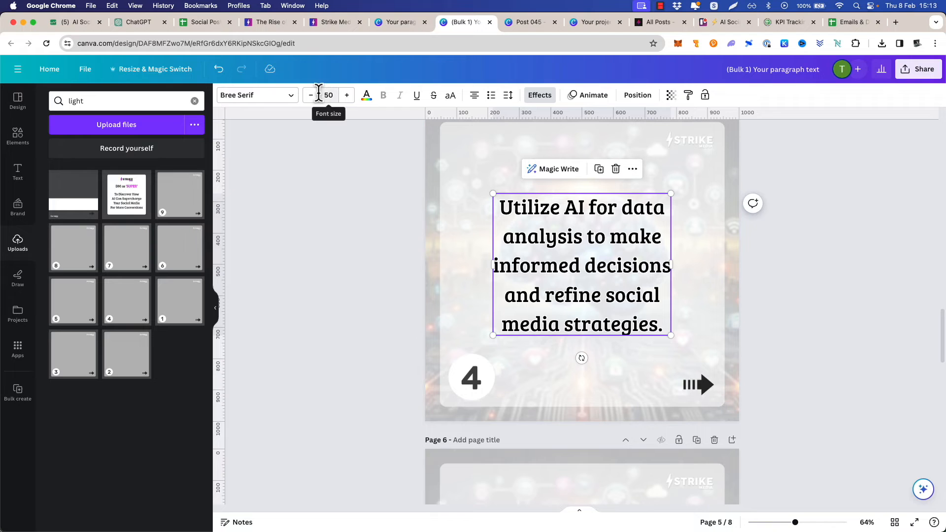
pyautogui.click(335, 207)
# Break the page 6 text into shorter lines after "social", "advertising" and "campaigns"
pyautogui.scroll(-7, 374, 212)
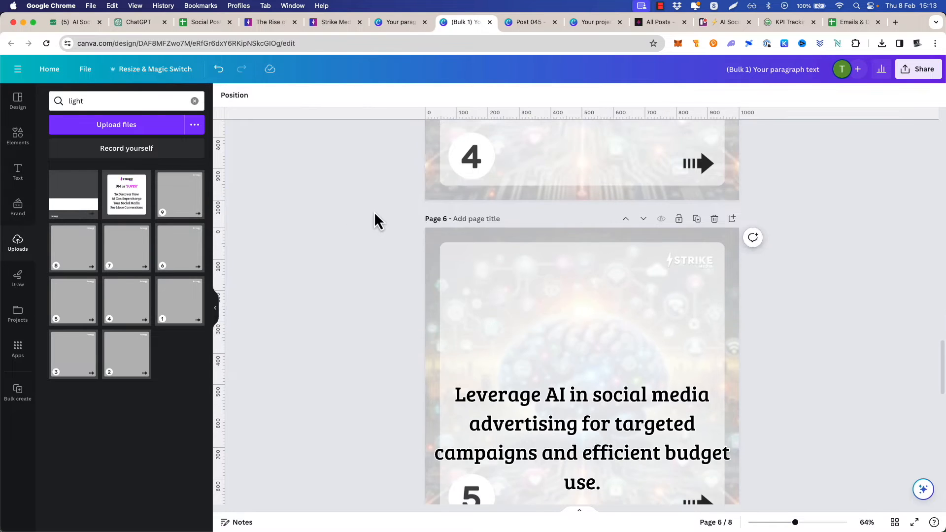
pyautogui.click(609, 282)
pyautogui.click(648, 273)
pyautogui.click(659, 274)
pyautogui.press('BackSpace')
pyautogui.press('Return')
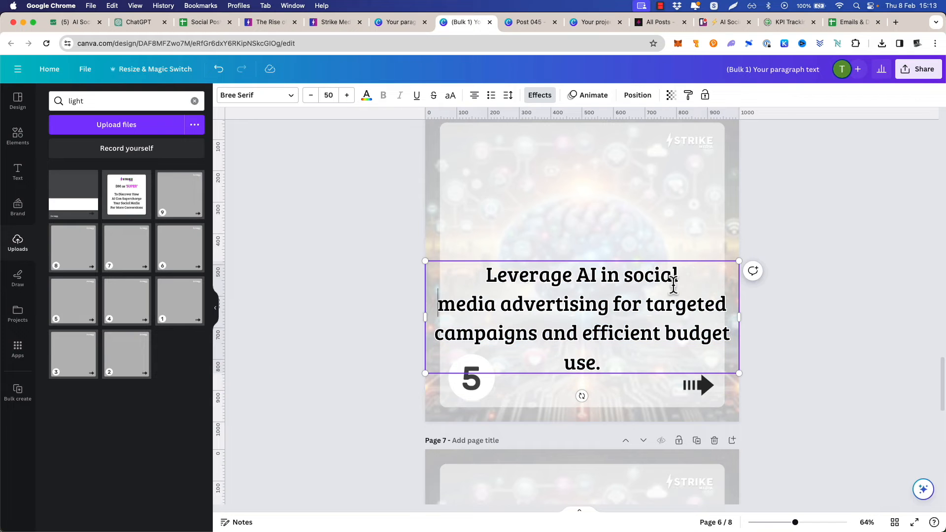
pyautogui.click(613, 304)
pyautogui.press('Return')
# Break the page 7 text into shorter lines after "ethical", "considerations and" and "transparency"
pyautogui.press('Return')
# Align the page 6 text block to the vertical middle of the page, clear of the number 5
pyautogui.rightClick(619, 335)
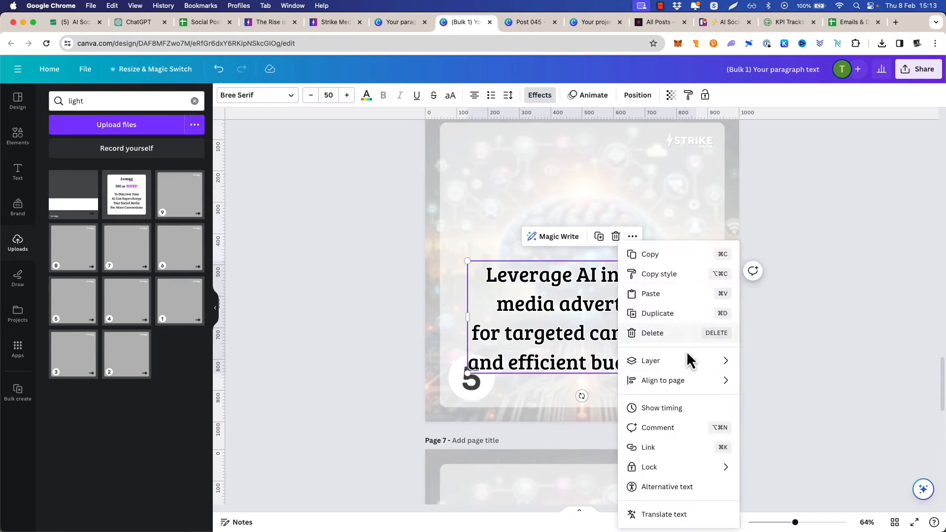
pyautogui.moveTo(668, 380)
pyautogui.click(776, 467)
pyautogui.scroll(-5, 781, 314)
pyautogui.click(591, 360)
pyautogui.click(592, 361)
pyautogui.press('Return')
pyautogui.click(631, 390)
pyautogui.press('Return')
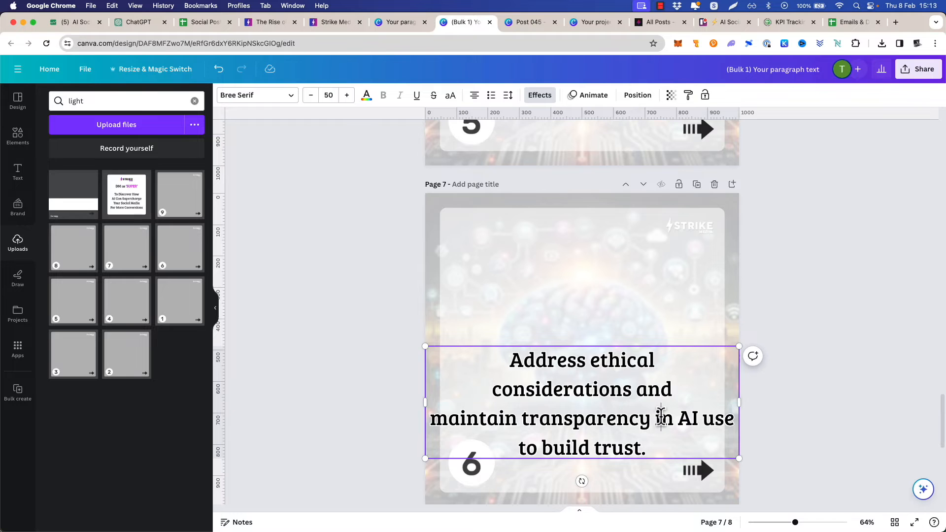
pyautogui.click(661, 418)
pyautogui.press('Return')
# Align the page 7 text block to the vertical middle of the page, clear of the number 6
pyautogui.rightClick(580, 394)
pyautogui.moveTo(657, 385)
pyautogui.click(734, 459)
pyautogui.click(324, 288)
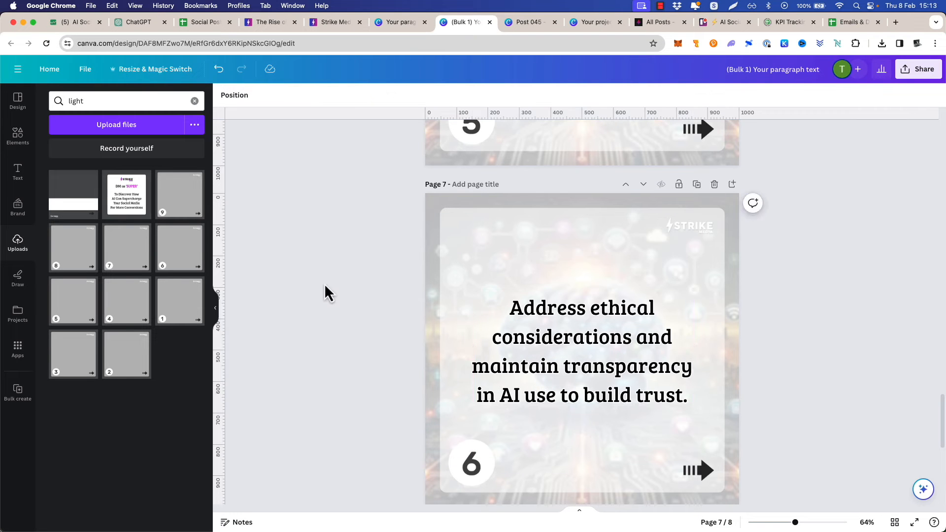
# Review the finished carousel from the title page through to the closing "DM us 'SUPER'" page
pyautogui.scroll(-5, 360, 276)
pyautogui.scroll(20, 361, 272)
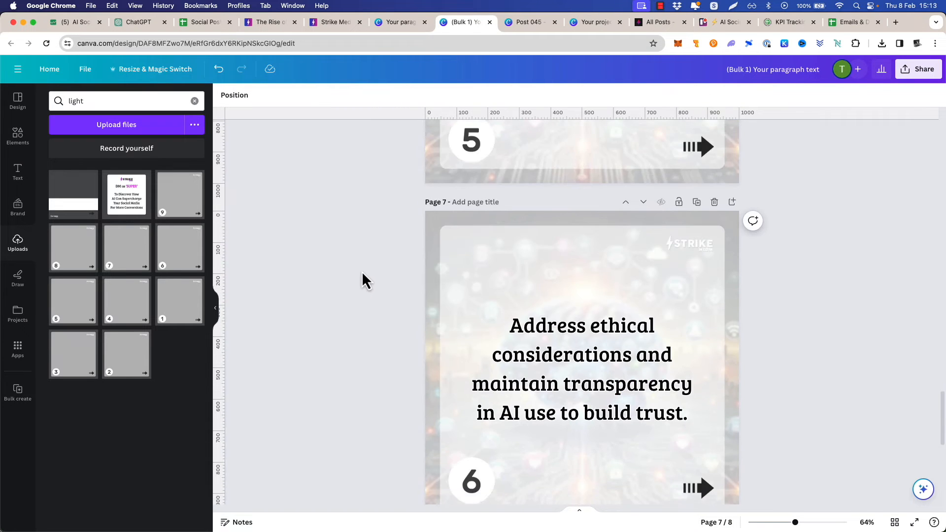
pyautogui.scroll(8, 362, 272)
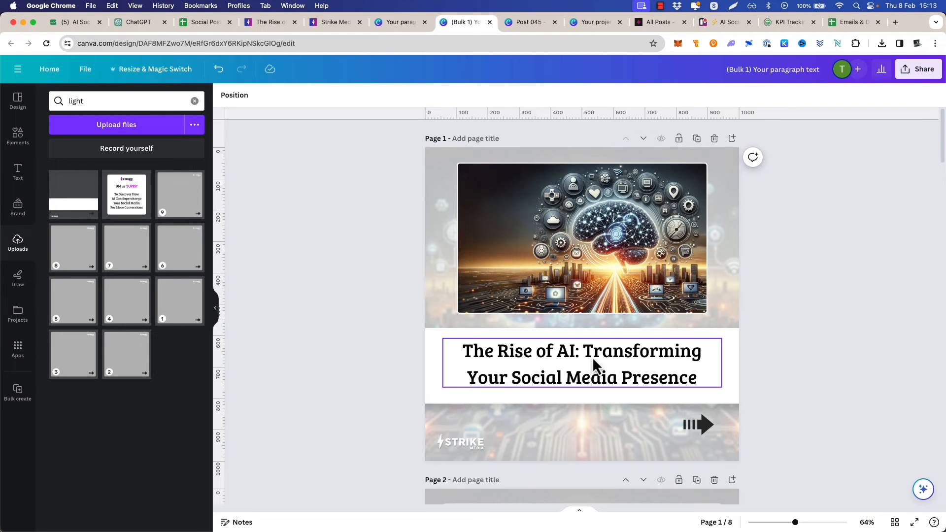
pyautogui.scroll(-4, 413, 239)
pyautogui.scroll(-5, 392, 256)
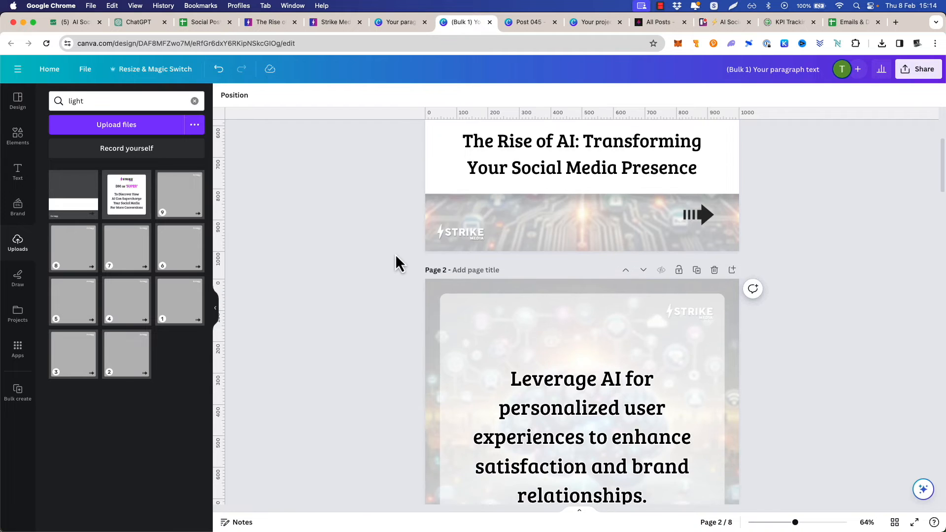
pyautogui.scroll(5, 396, 254)
pyautogui.scroll(-1, 380, 249)
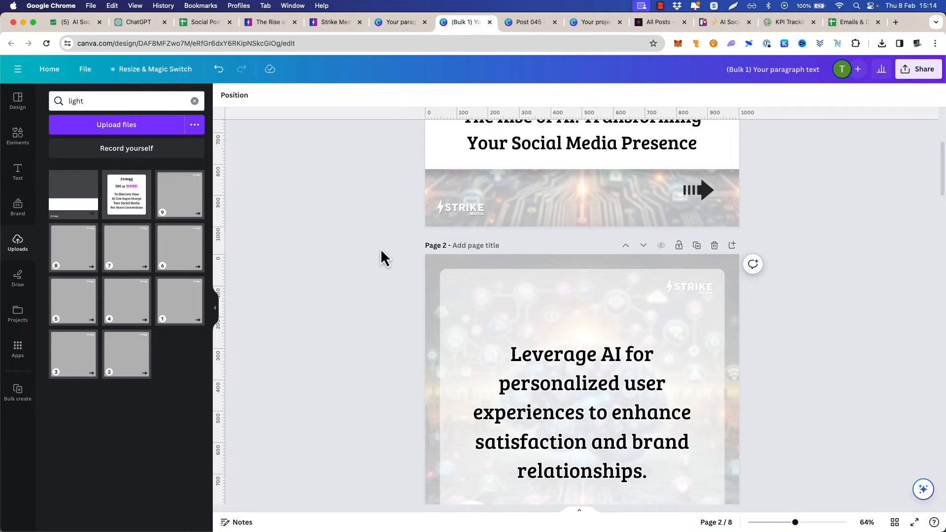
pyautogui.scroll(-10, 468, 221)
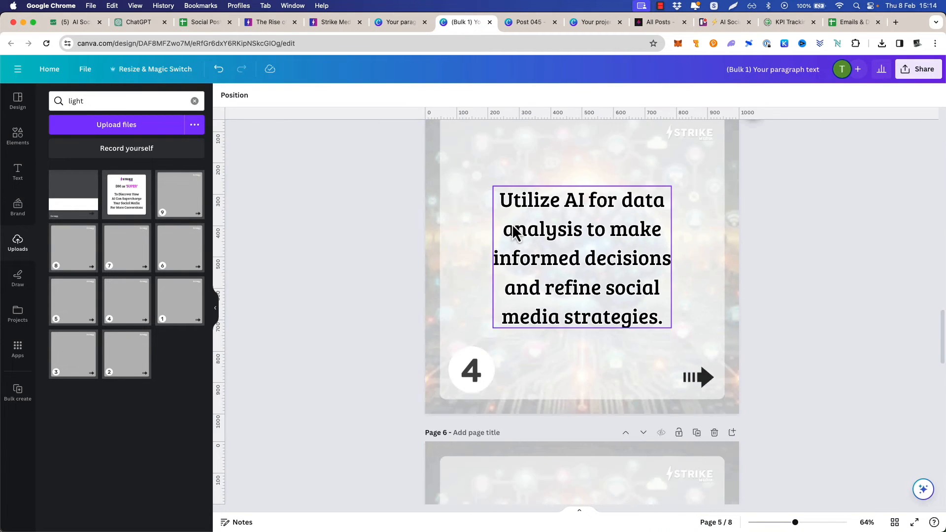
pyautogui.scroll(-10, 513, 226)
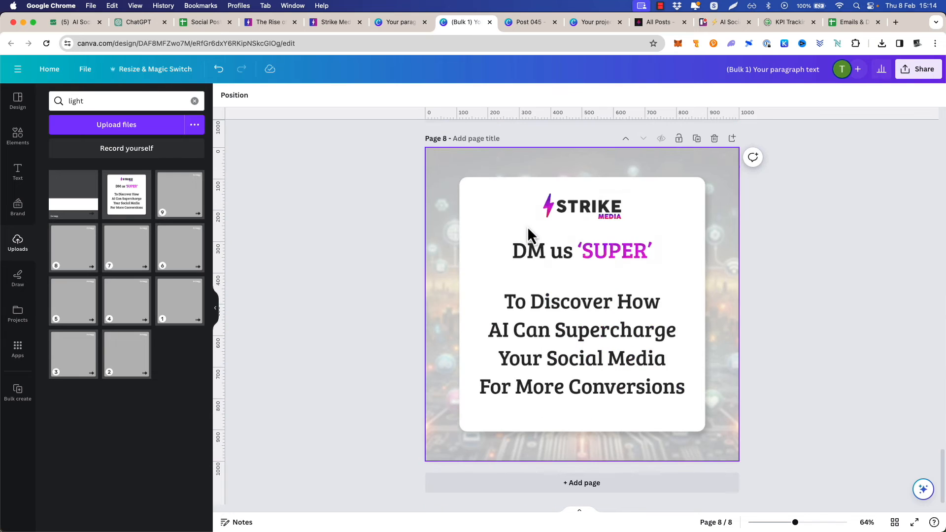
# Download all eight pages of the carousel as PNG files at size 1
pyautogui.click(917, 74)
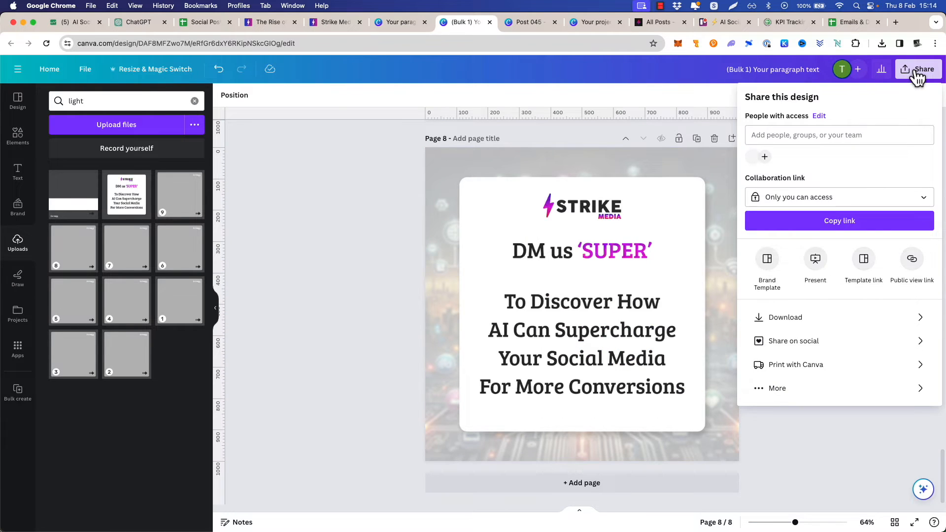
pyautogui.click(826, 320)
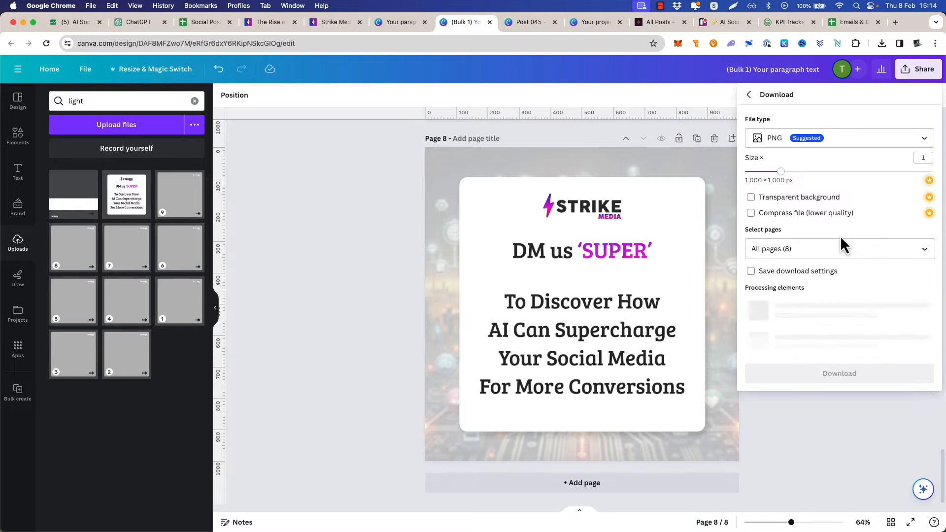
pyautogui.click(820, 249)
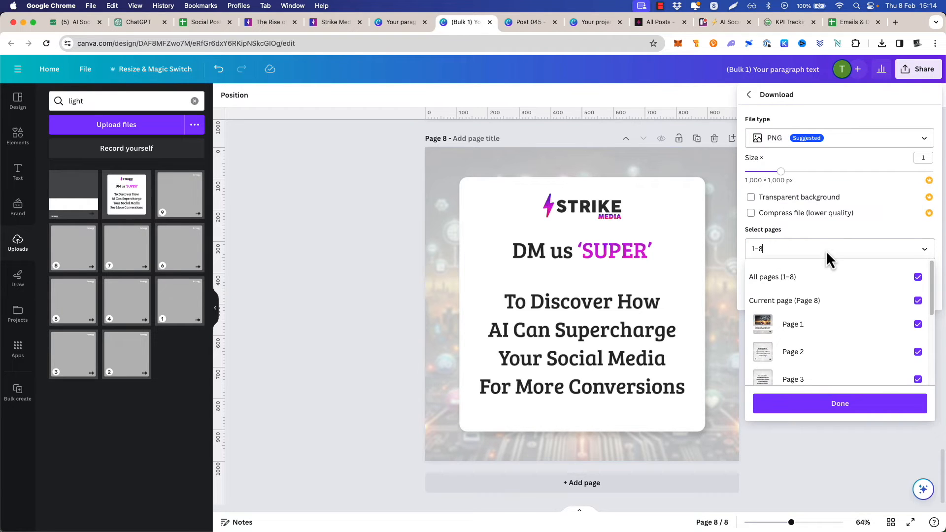
pyautogui.click(783, 277)
pyautogui.click(791, 283)
pyautogui.click(875, 250)
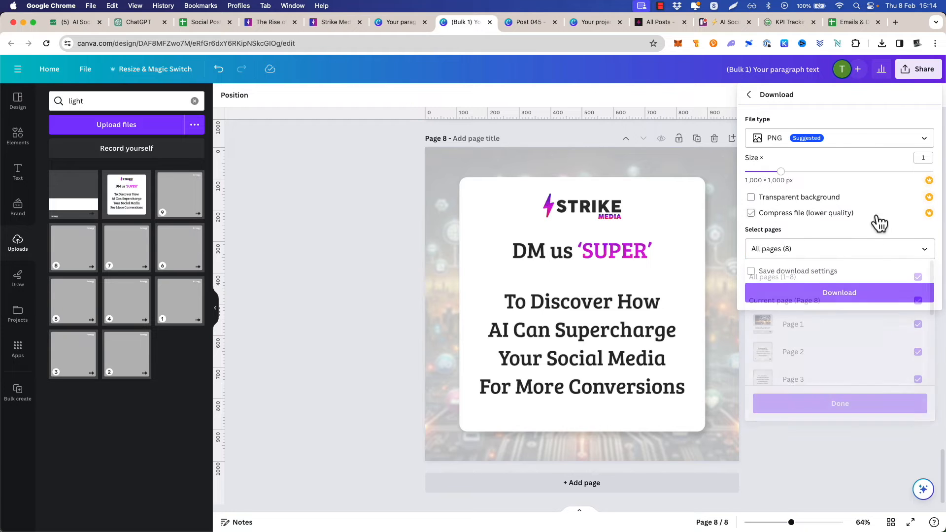
pyautogui.click(835, 295)
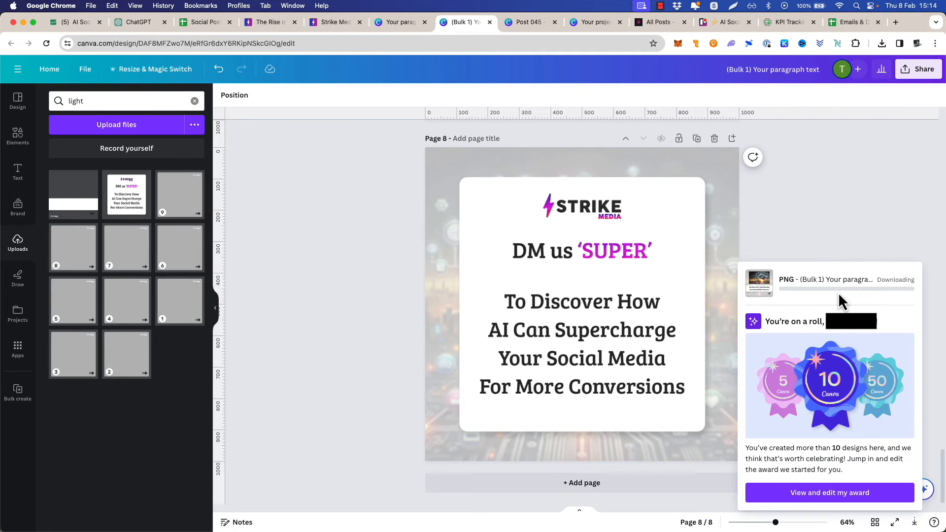
# In Finder, extract the downloaded "(Bulk 1) Your paragraph text.zip" in Downloads and show its folder's images as thumbnails
pyautogui.press('super+Tab')
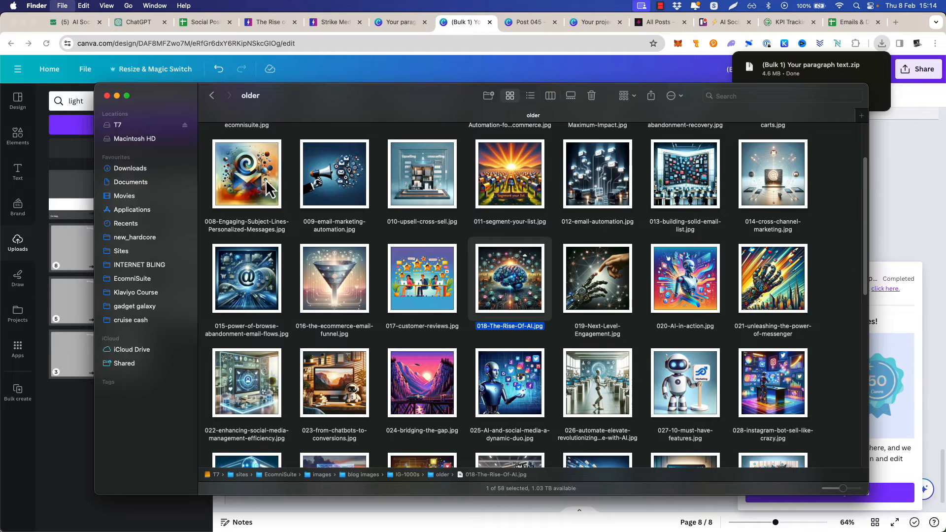
pyautogui.press('super+t')
pyautogui.click(130, 169)
pyautogui.click(246, 146)
pyautogui.doubleClick(246, 146)
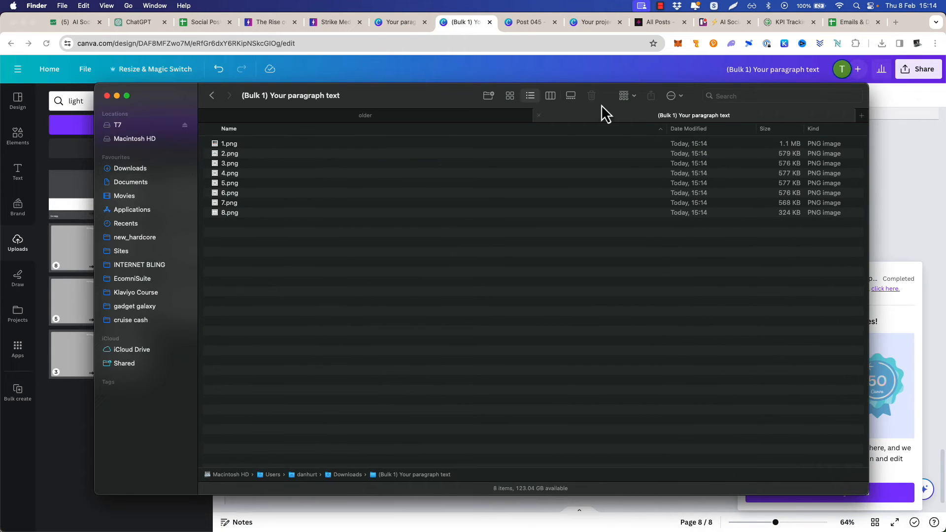
pyautogui.click(509, 96)
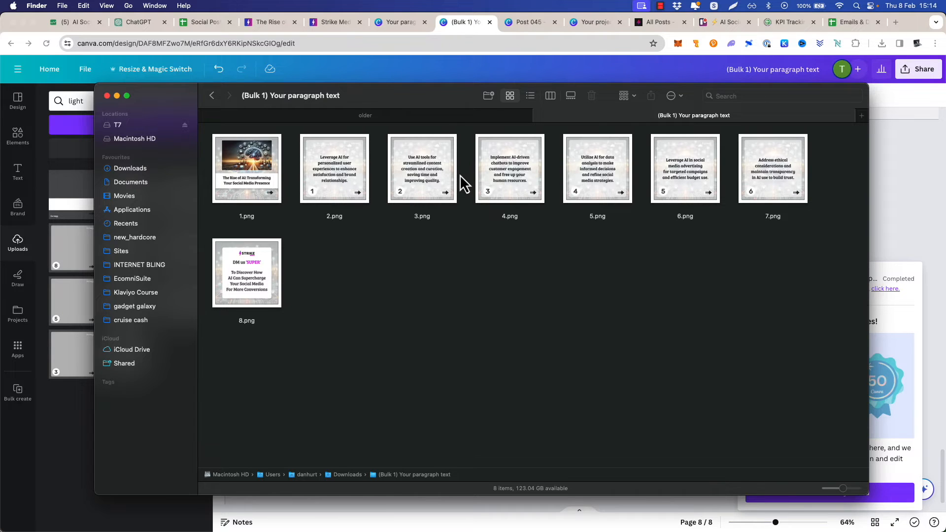
# Return to the Canva design and rewrite the page 2 text with Magic Write's Rewrite option
pyautogui.click(907, 136)
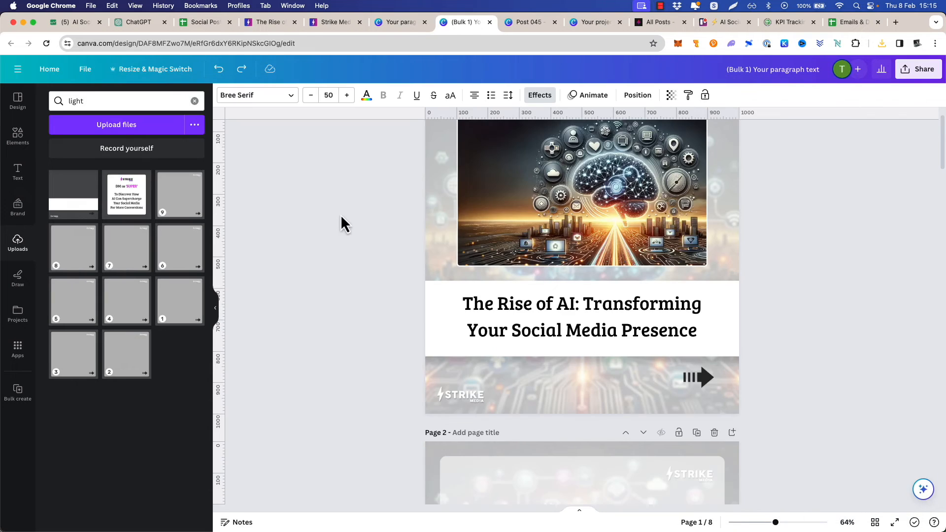
pyautogui.scroll(-3, 348, 200)
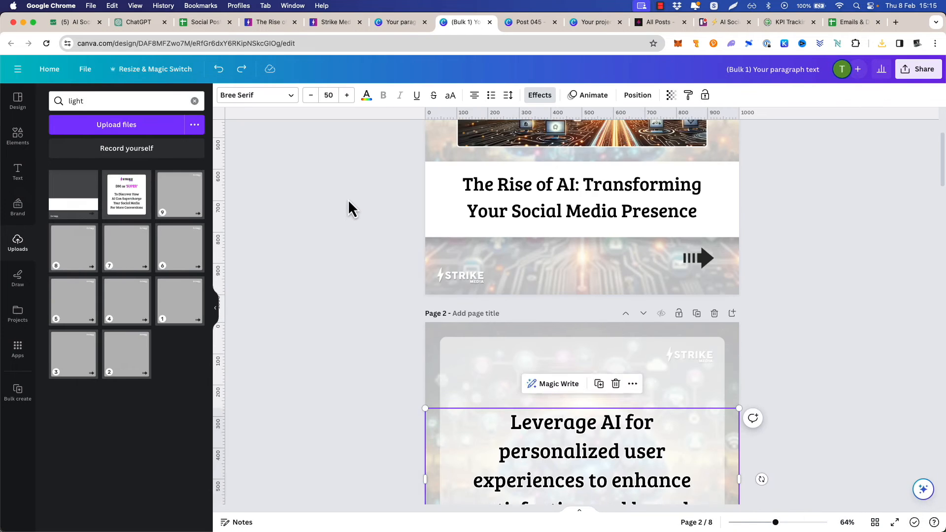
pyautogui.scroll(-5, 348, 199)
pyautogui.click(317, 203)
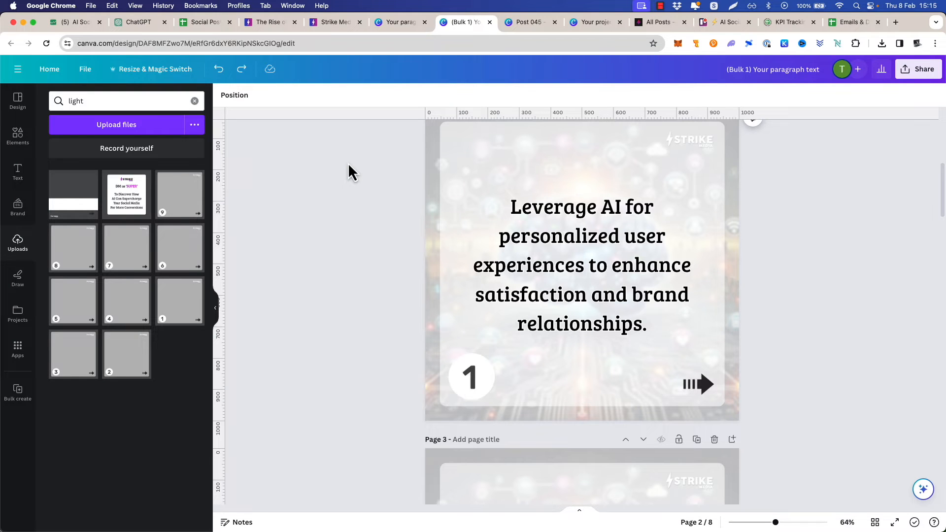
pyautogui.scroll(2, 356, 170)
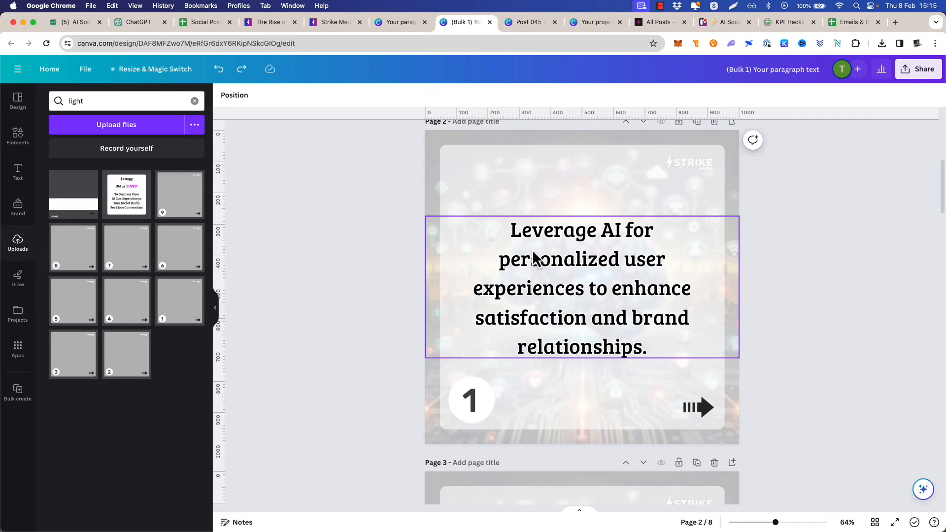
pyautogui.click(596, 269)
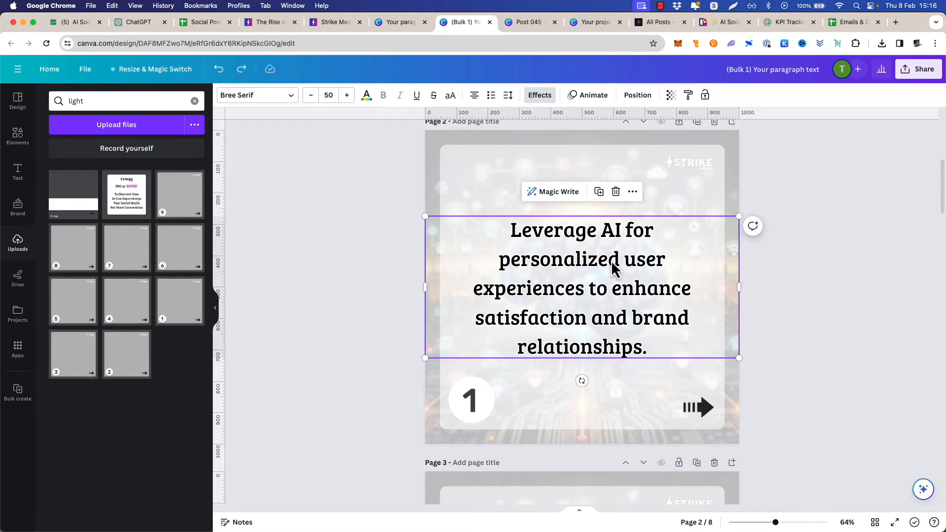
pyautogui.click(558, 195)
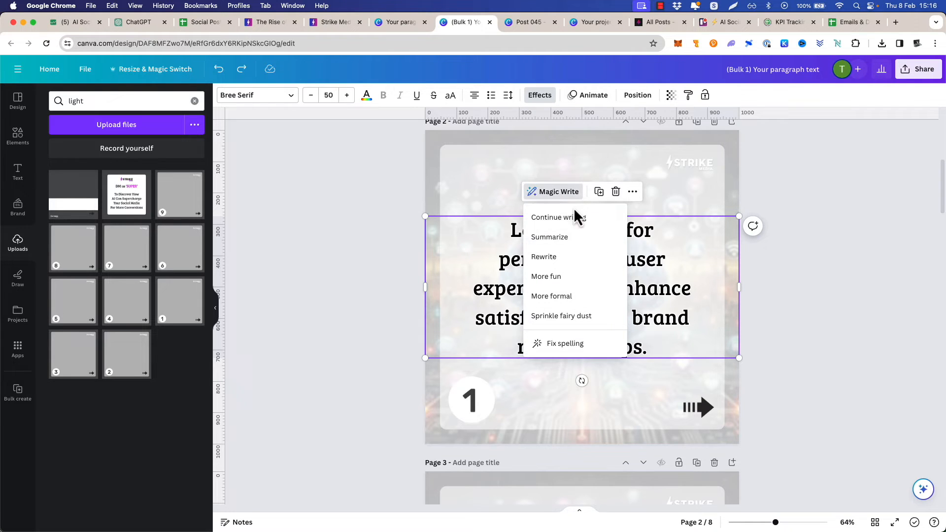
pyautogui.click(588, 257)
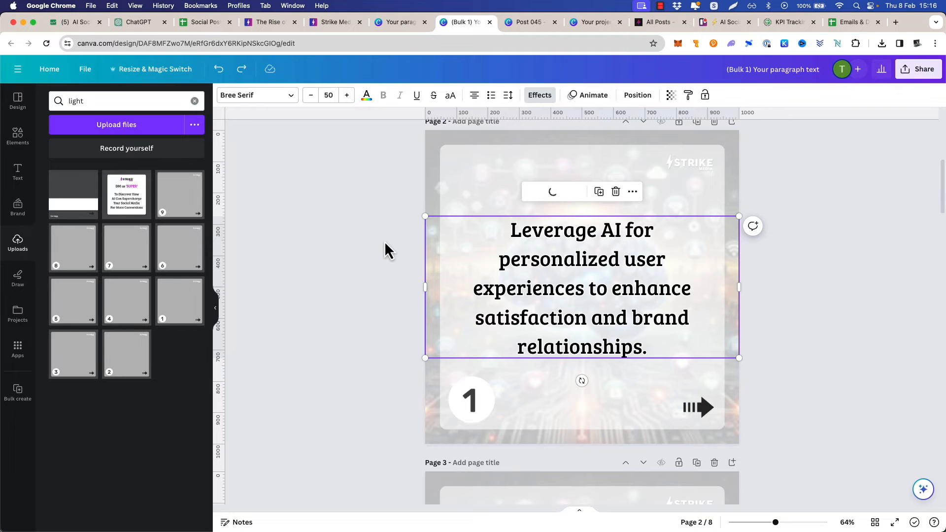
# Break the rewritten page 2 text into shorter lines after "create" and "levels"
pyautogui.click(672, 236)
pyautogui.click(693, 231)
pyautogui.click(610, 230)
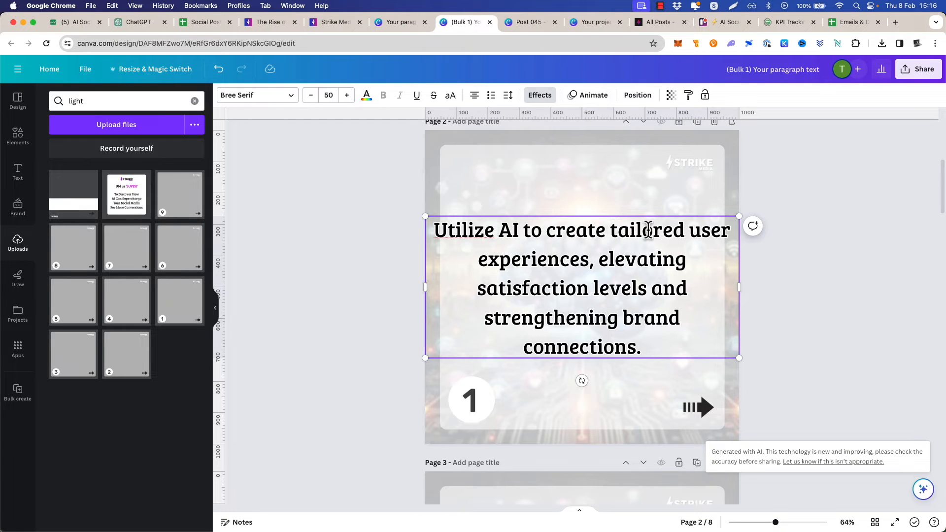
pyautogui.press('Return')
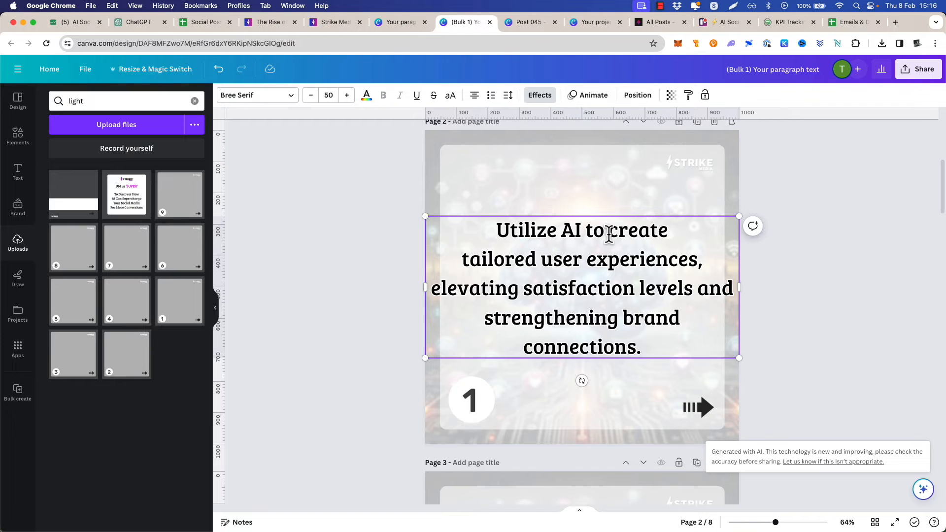
pyautogui.click(697, 289)
pyautogui.press('Return')
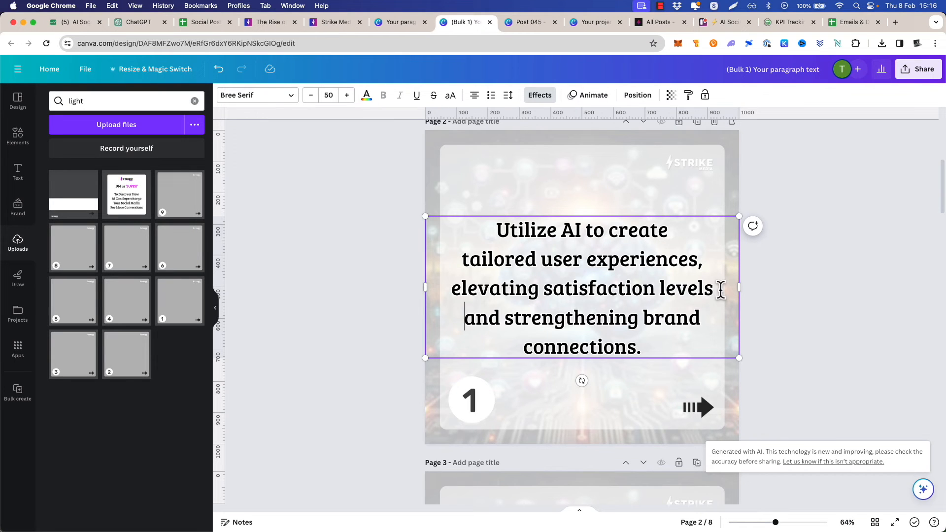
# Change the tone of the page 2 text with Magic Write's More formal option
pyautogui.click(614, 174)
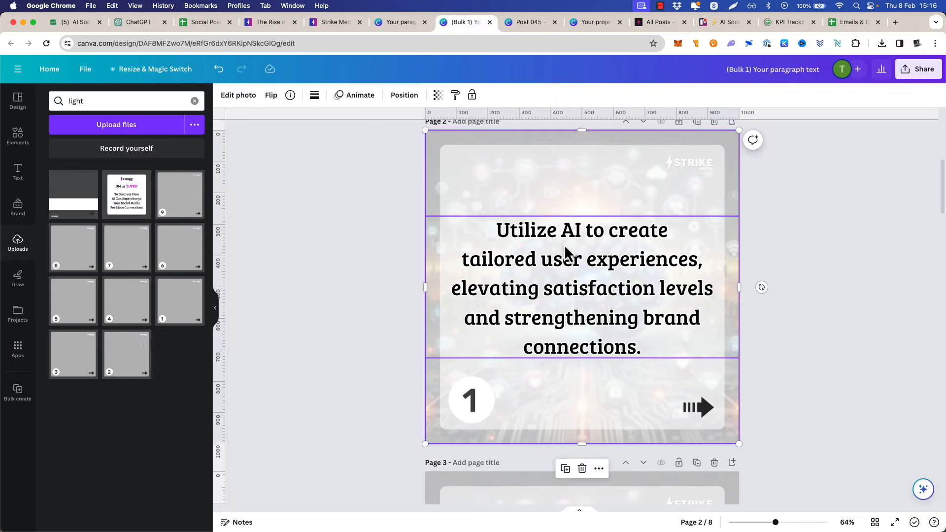
pyautogui.rightClick(565, 243)
pyautogui.click(566, 193)
pyautogui.click(566, 193)
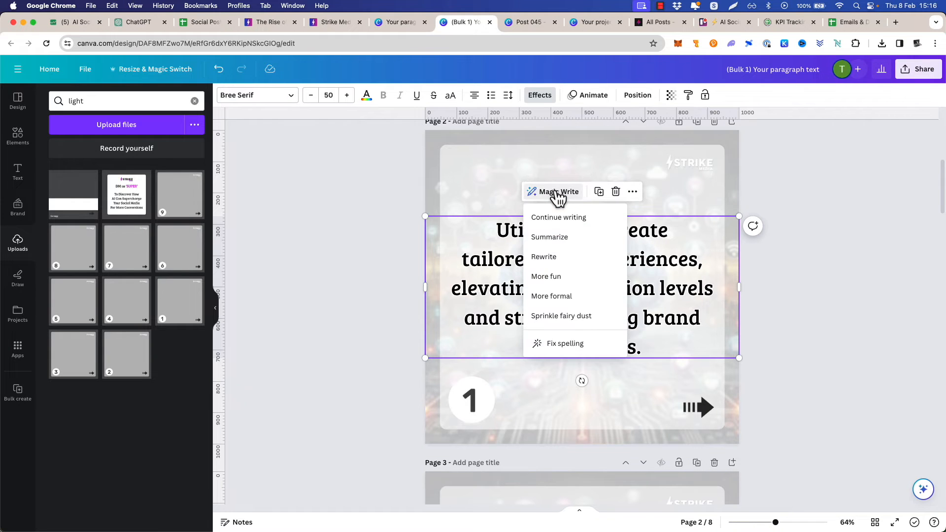
pyautogui.click(582, 296)
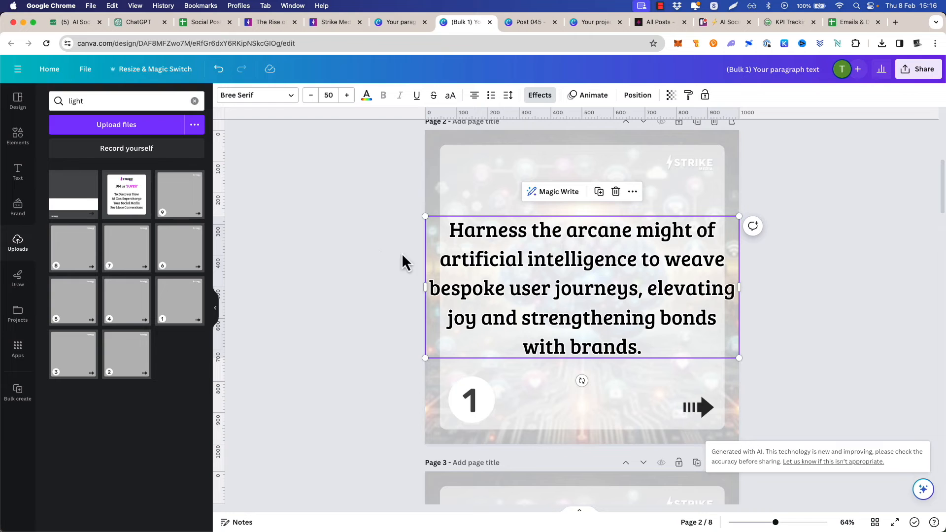
# Condense the page 2 text with Magic Write's Summarize option and run Rewrite on the shortened version
pyautogui.click(558, 192)
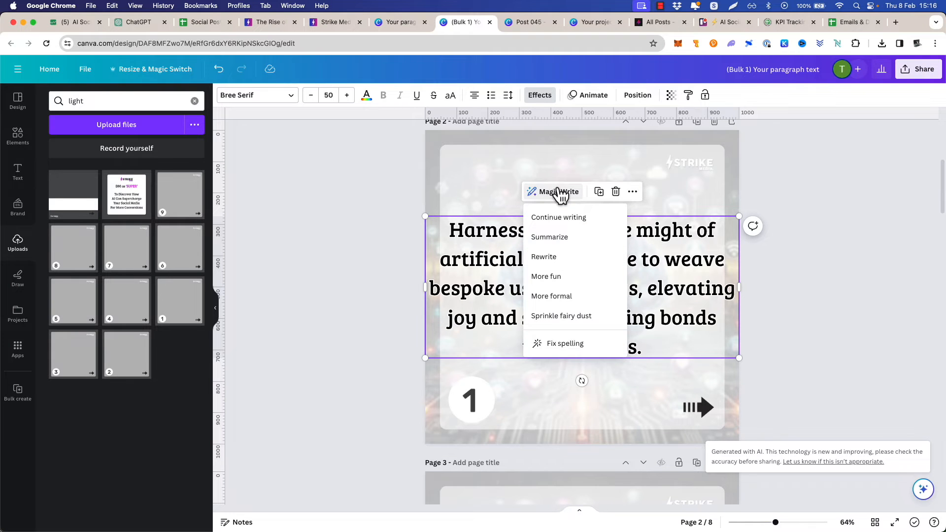
pyautogui.click(550, 237)
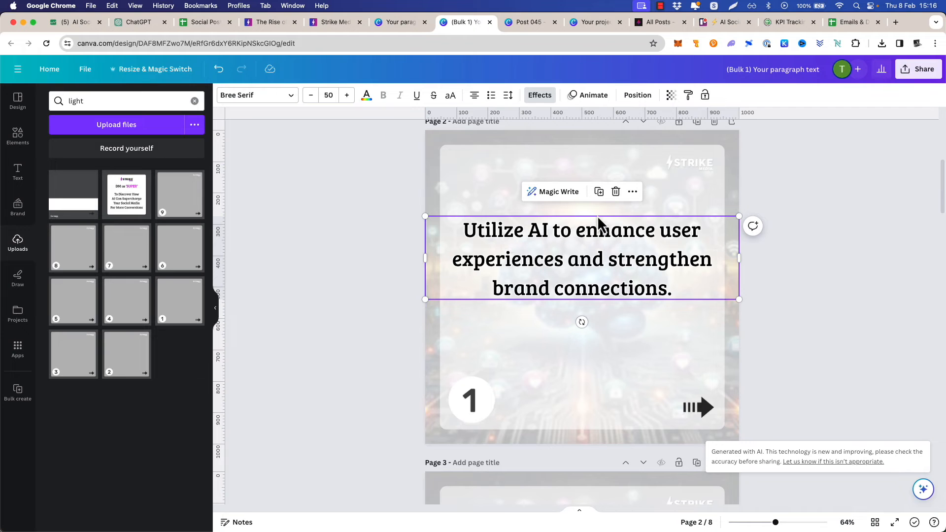
pyautogui.click(567, 193)
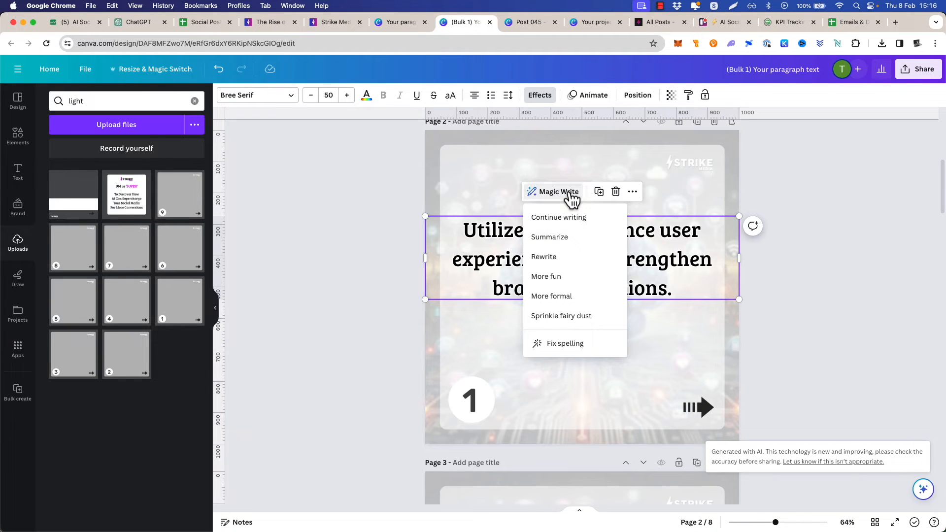
pyautogui.click(572, 261)
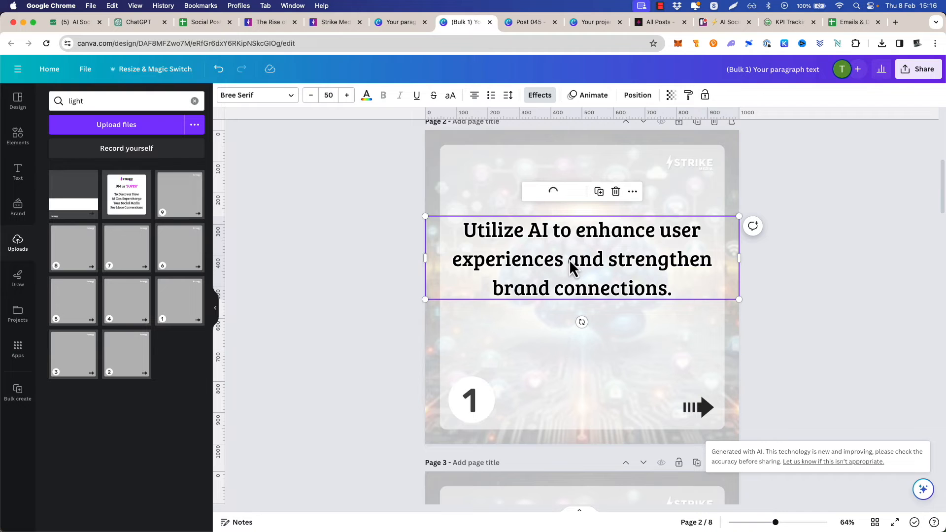
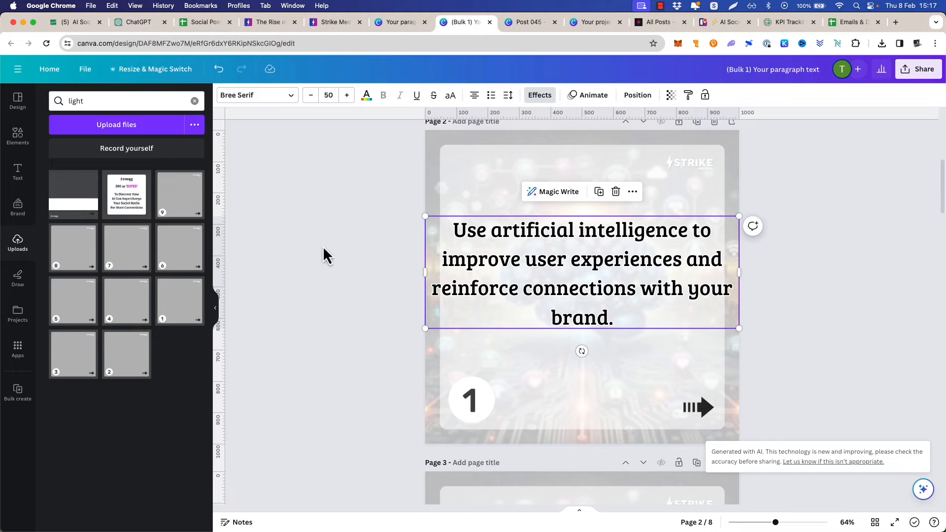
# Review the carousel pages from the title slide through the numbered advice slides, ending with nothing selected on page 2
pyautogui.scroll(-10, 389, 273)
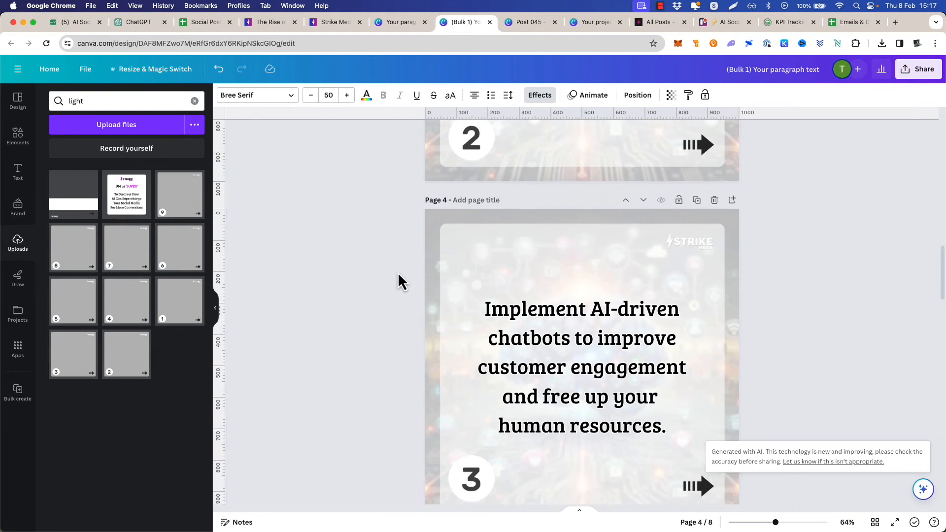
pyautogui.scroll(-10, 398, 273)
pyautogui.scroll(20, 401, 270)
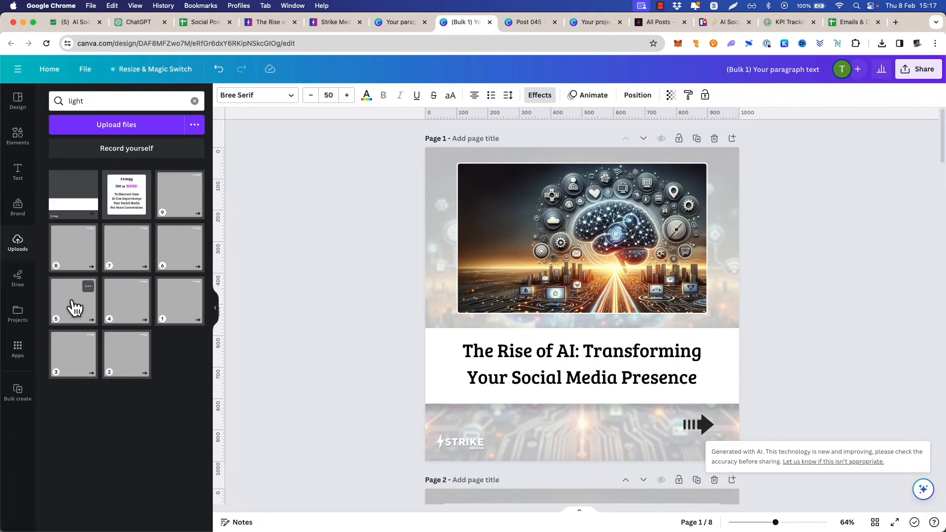
pyautogui.scroll(-10, 402, 212)
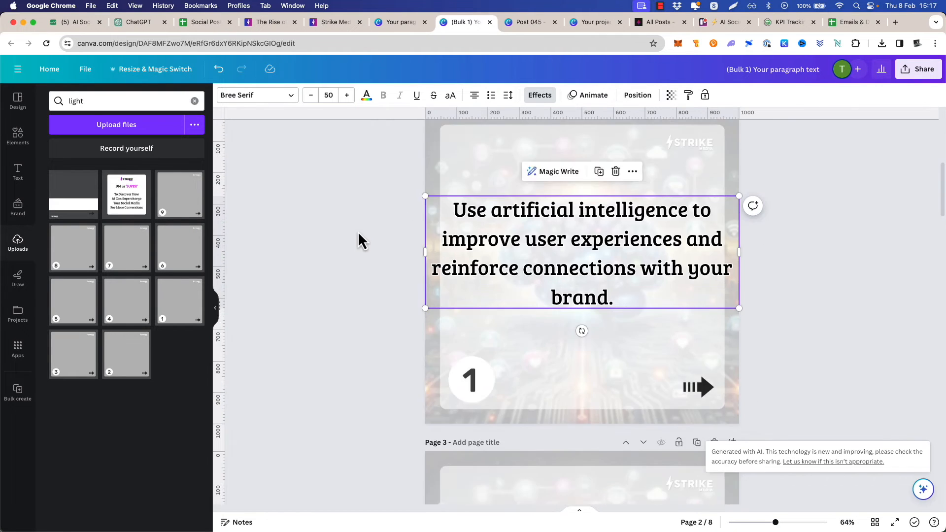
pyautogui.scroll(-15, 360, 234)
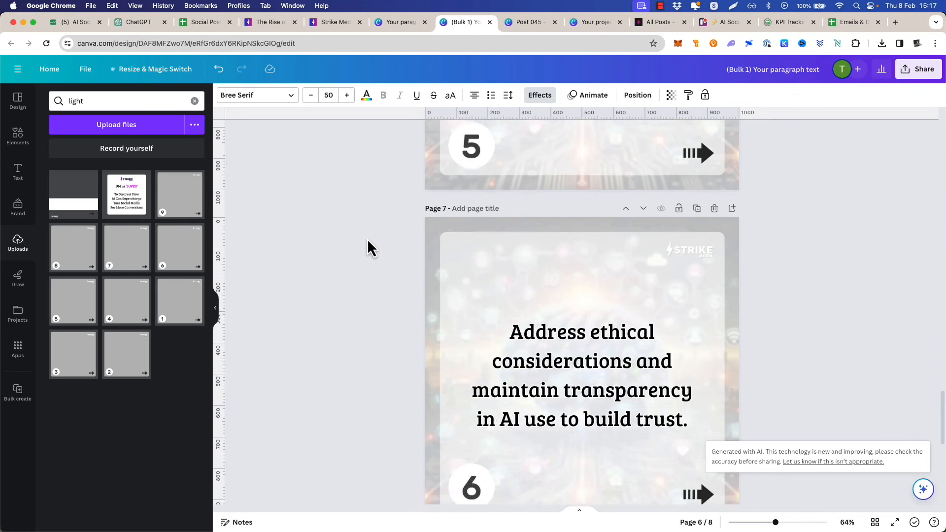
pyautogui.scroll(3, 368, 238)
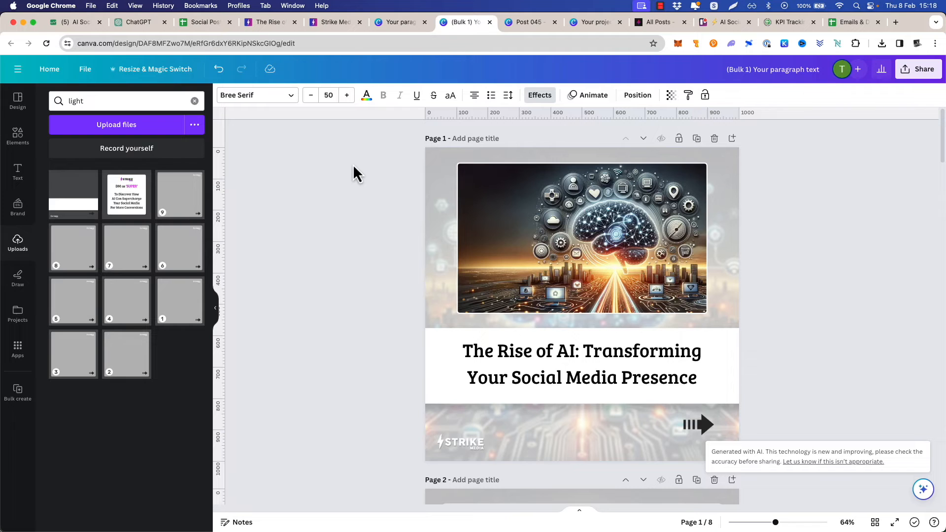
pyautogui.scroll(-5, 338, 179)
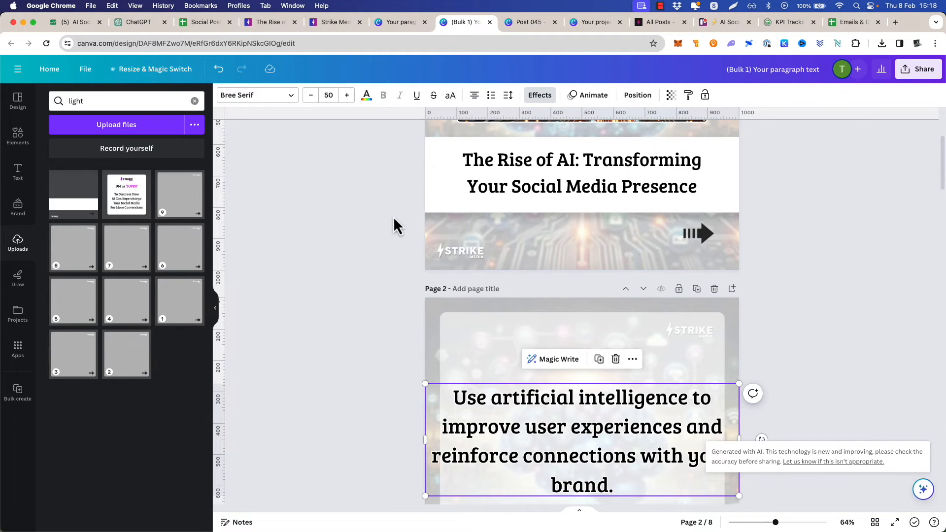
pyautogui.scroll(-1, 389, 212)
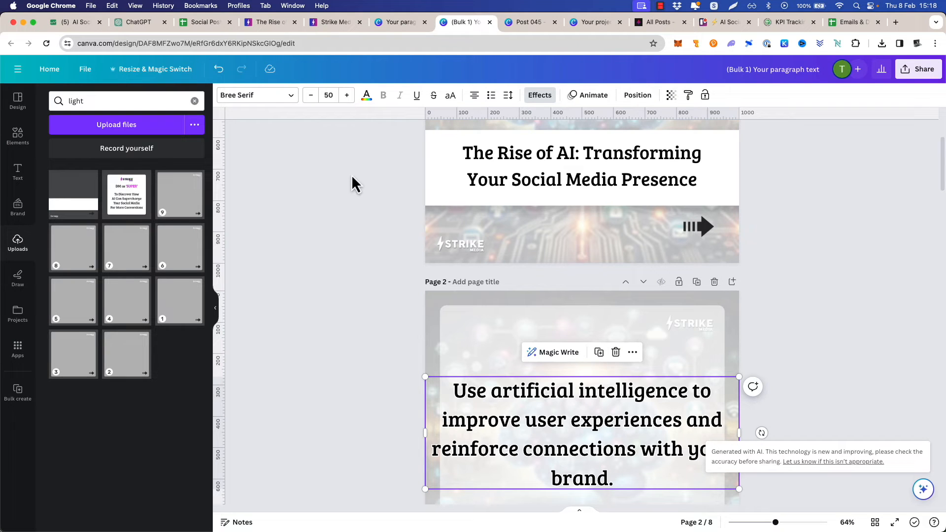
pyautogui.click(348, 267)
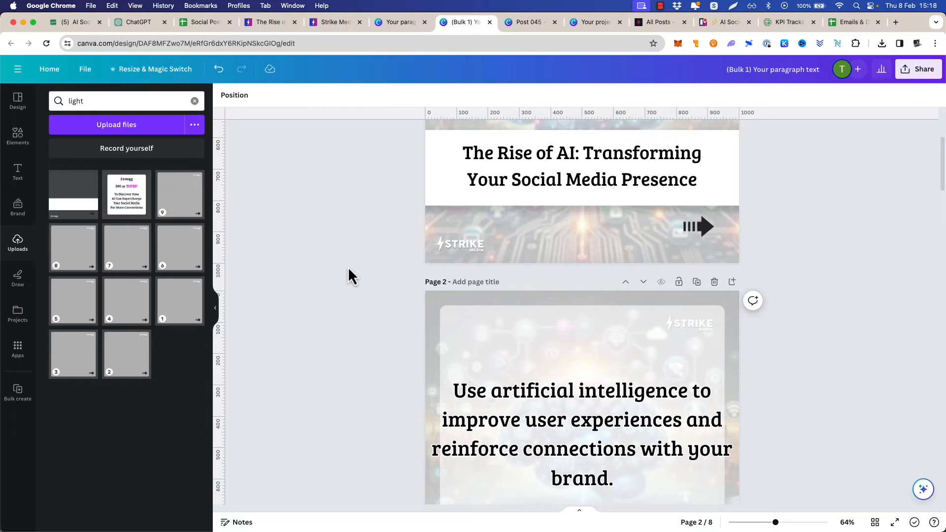
# Search the web for "fishing blog" and open Take Me Fishing's article "Use These Late Winter Trout Fishing Lures for Success"
pyautogui.press('super+t')
pyautogui.write('fishing blog')
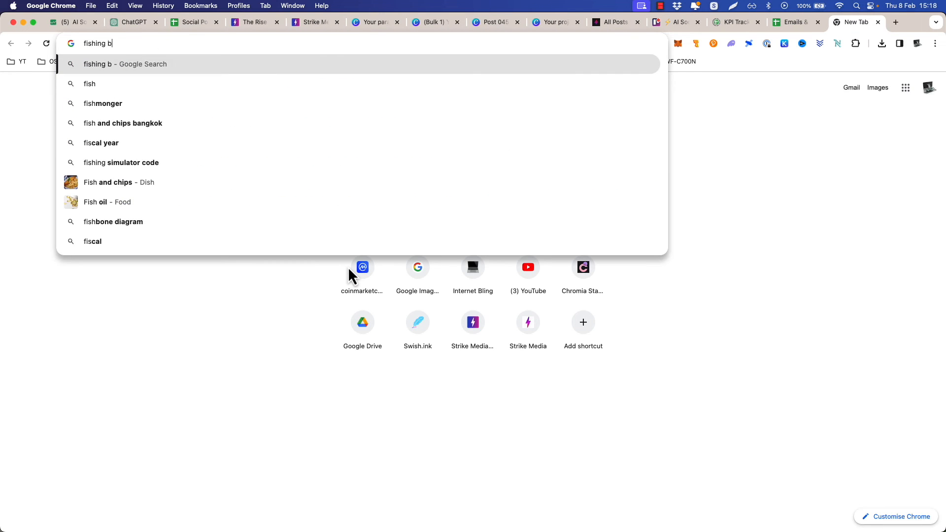
pyautogui.press('Return')
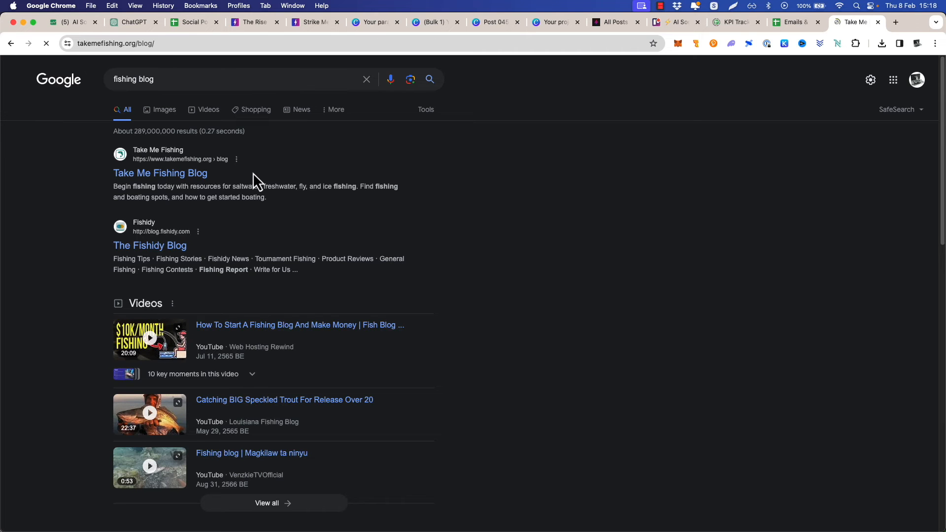
pyautogui.scroll(-15, 449, 237)
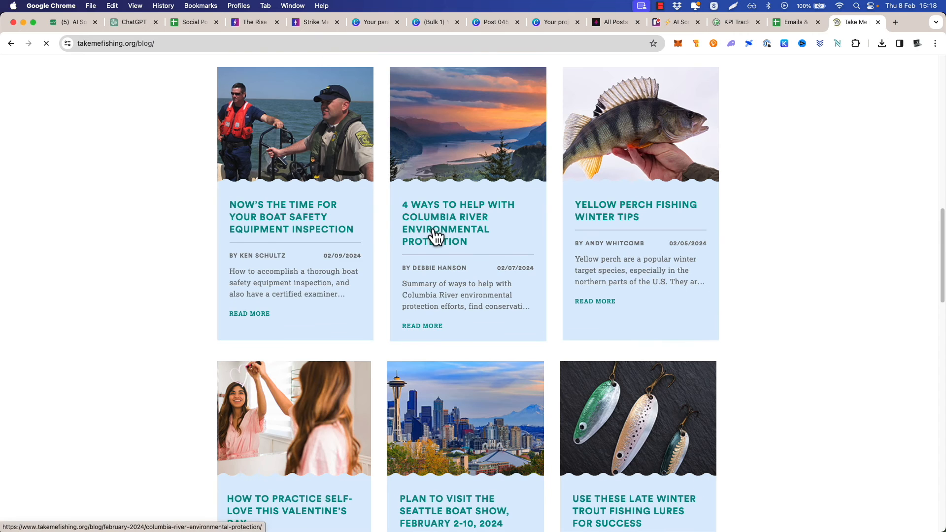
pyautogui.scroll(-6, 197, 236)
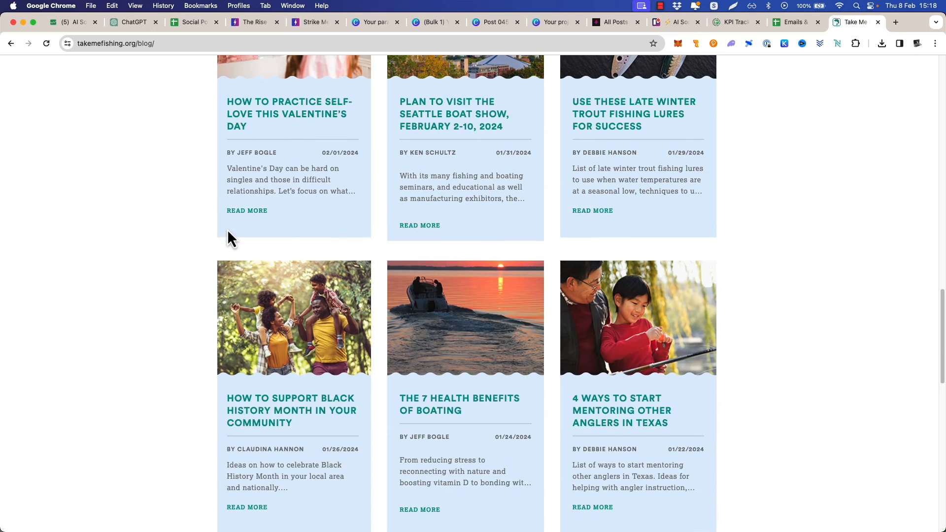
pyautogui.click(625, 123)
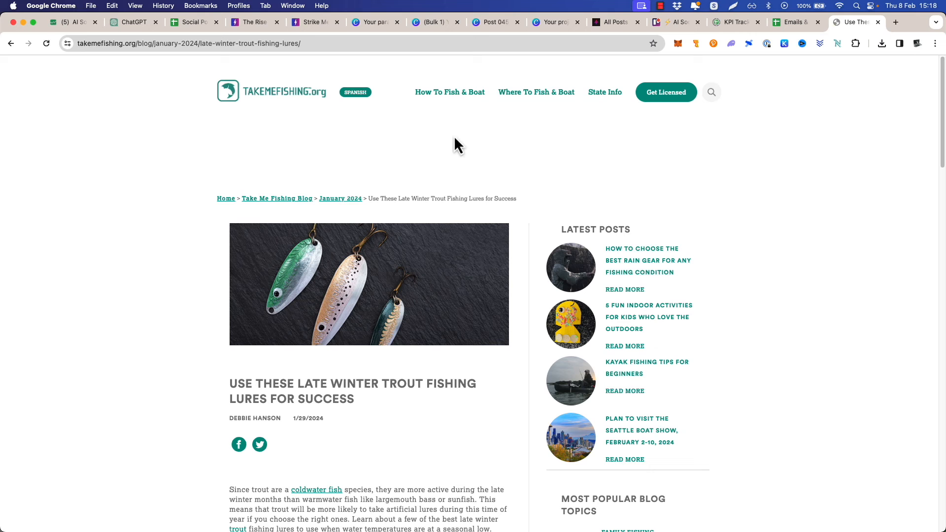
# Skim the trout lures article and replace the URL in the TextEdit prompt with the article's address
pyautogui.scroll(-15, 174, 236)
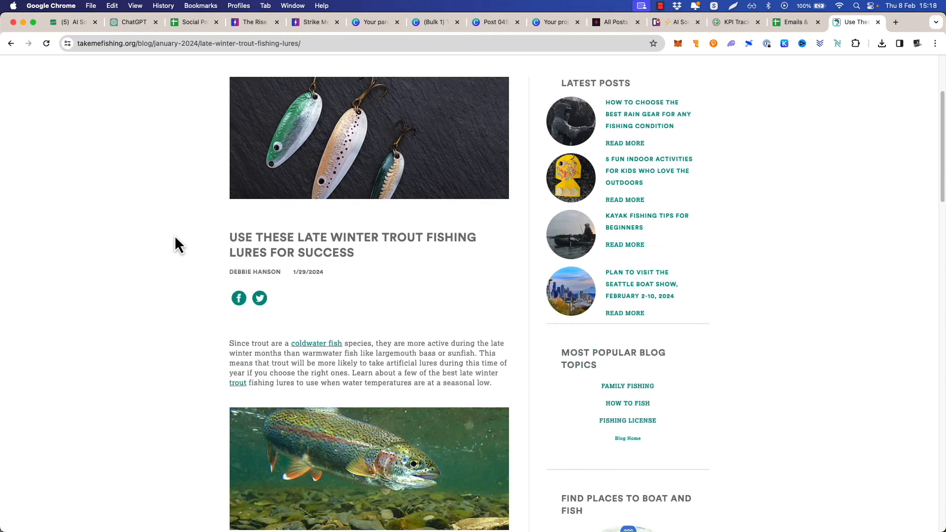
pyautogui.scroll(-5, 177, 238)
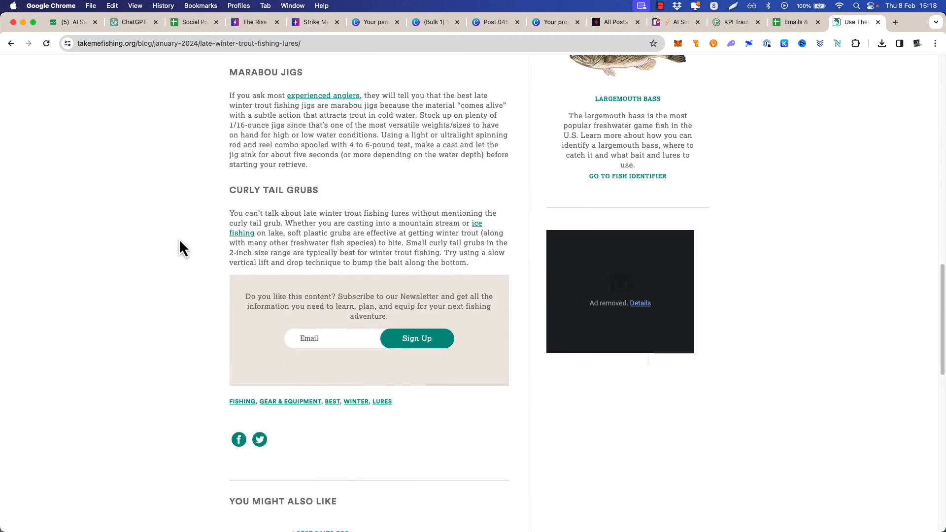
pyautogui.scroll(10, 179, 239)
pyautogui.scroll(4, 179, 239)
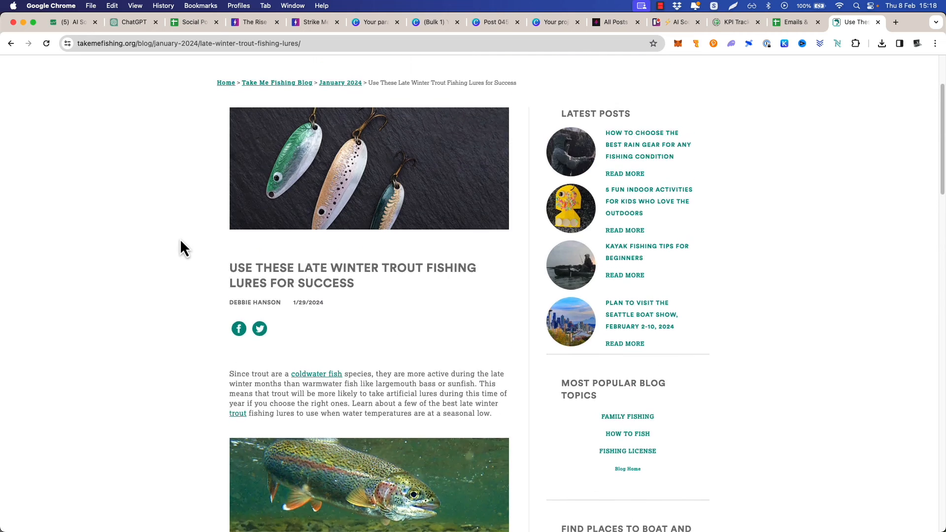
pyautogui.scroll(-2, 179, 238)
pyautogui.scroll(4, 180, 238)
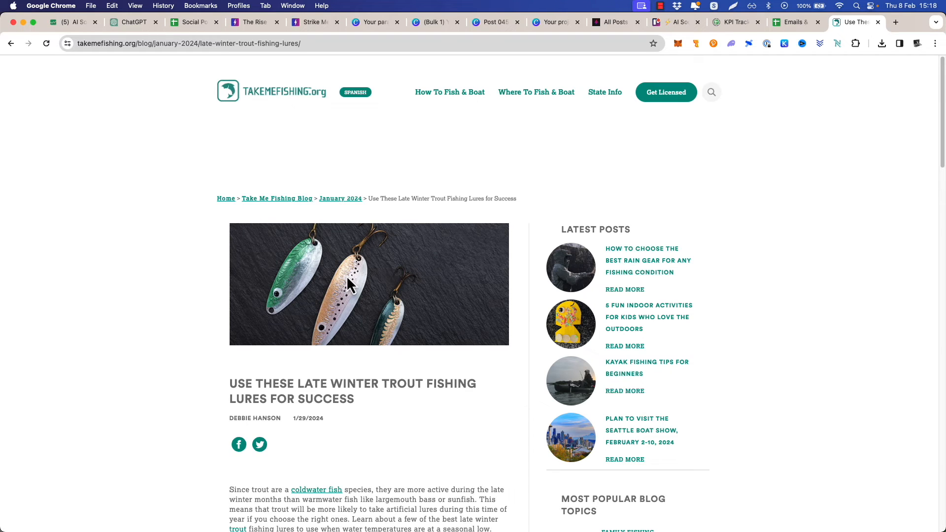
pyautogui.click(317, 43)
pyautogui.press('super+c')
pyautogui.press('super+Tab')
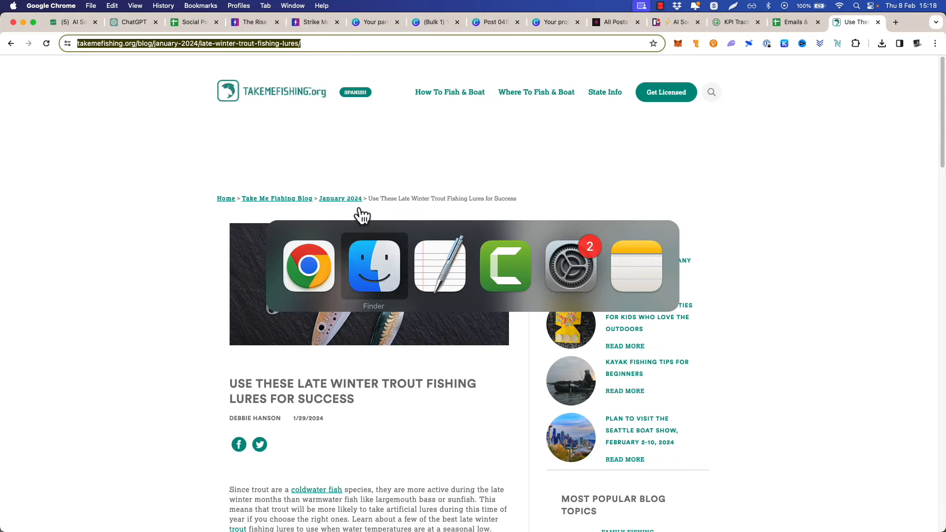
pyautogui.click(440, 266)
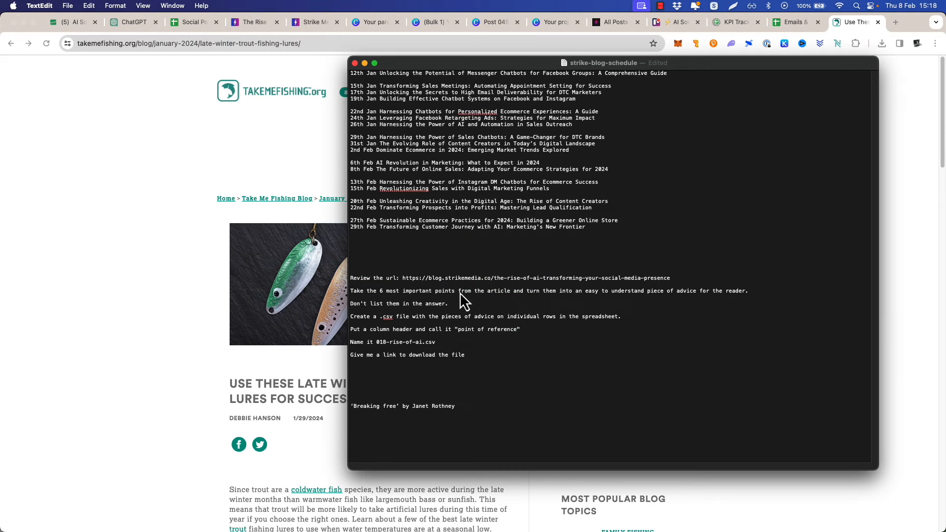
pyautogui.click(403, 279)
pyautogui.press('super+shift+Right')
pyautogui.press('super+v')
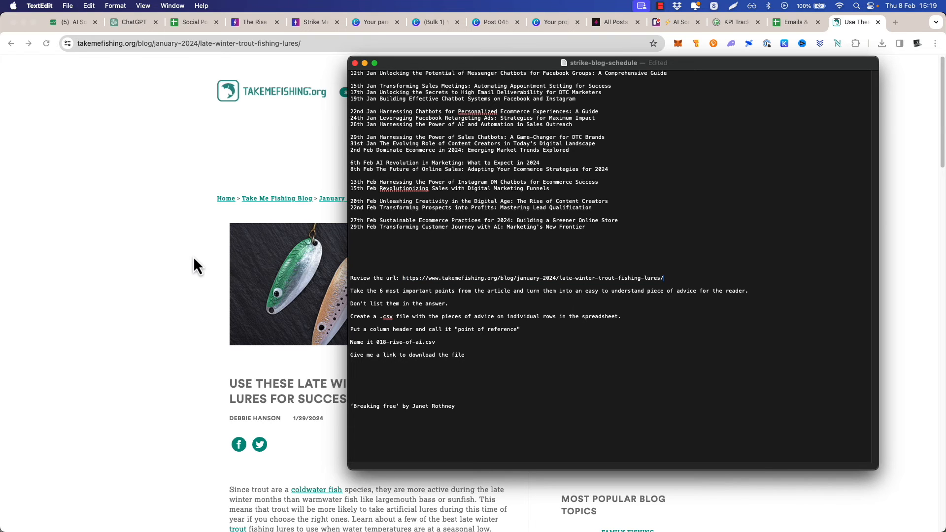
# Change the prompt to ask for the 5 most important points and name the file fishing.csv
pyautogui.scroll(-15, 194, 260)
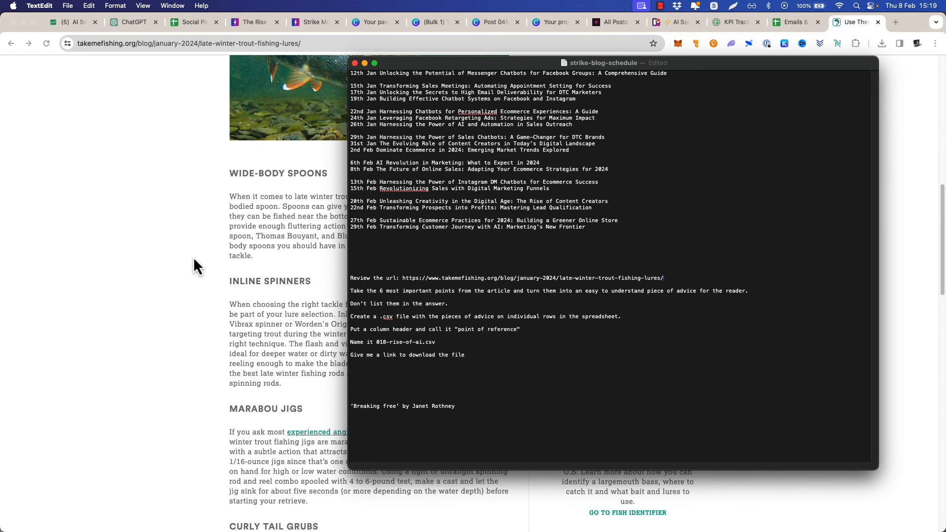
pyautogui.doubleClick(382, 290)
pyautogui.click(422, 343)
pyautogui.hotkey('alt', 'shift', 'Left')
pyautogui.hotkey('alt', 'shift', 'Left')
pyautogui.hotkey('alt', 'shift', 'Left')
pyautogui.hotkey('alt', 'shift', 'Left')
pyautogui.hotkey('alt', 'shift', 'Left')
pyautogui.hotkey('shift', 'Right')
pyautogui.hotkey('shift', 'Right')
pyautogui.hotkey('shift', 'Right')
pyautogui.write('fishing')
# Copy the whole revised prompt into the ChatGPT conversation, submit it and download fishing.csv
pyautogui.moveTo(466, 356); pyautogui.dragTo(332, 279)
pyautogui.press('super+c')
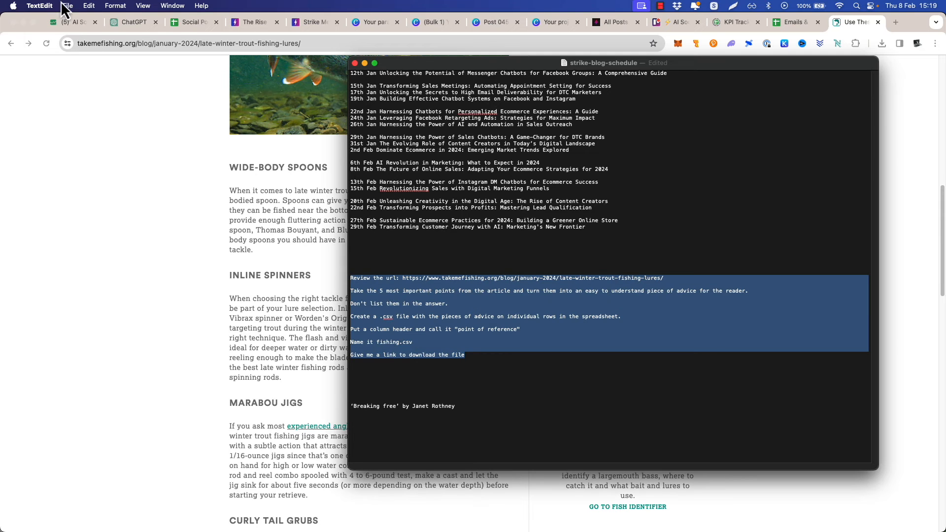
pyautogui.click(133, 24)
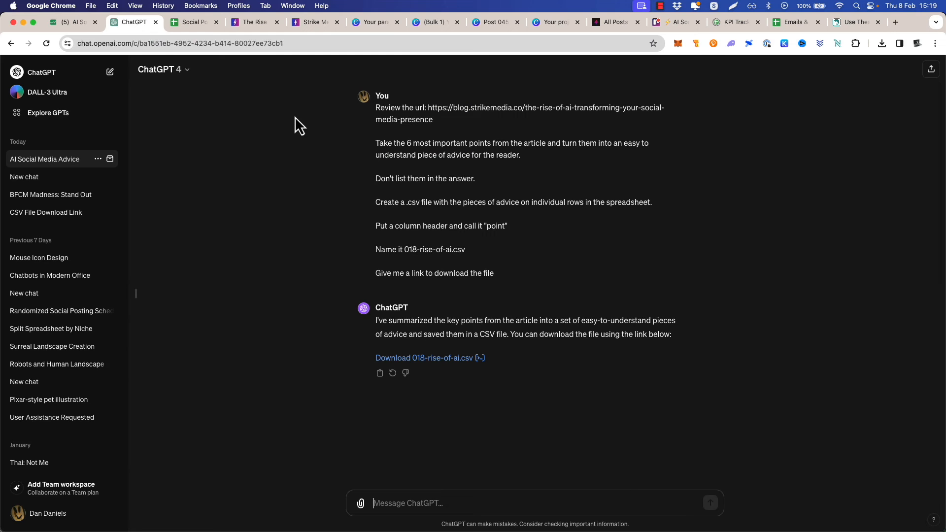
pyautogui.press('super+v')
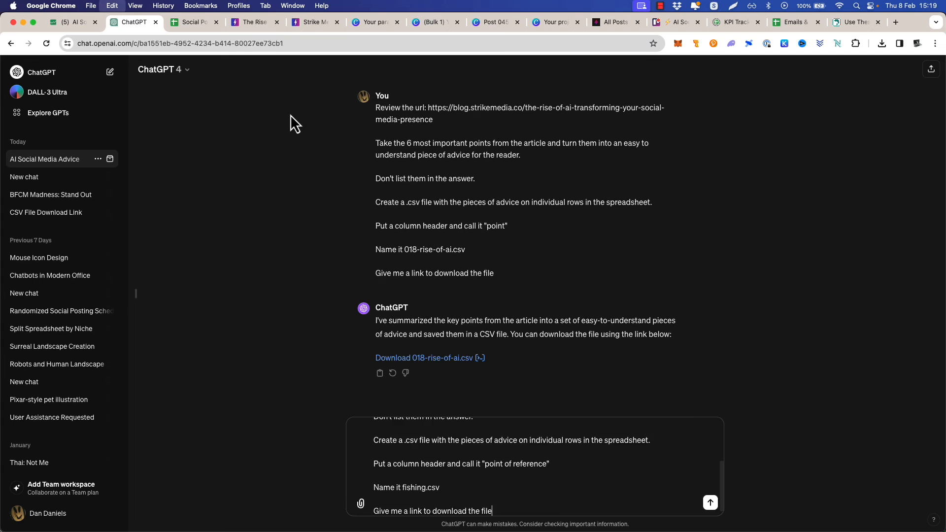
pyautogui.press('Return')
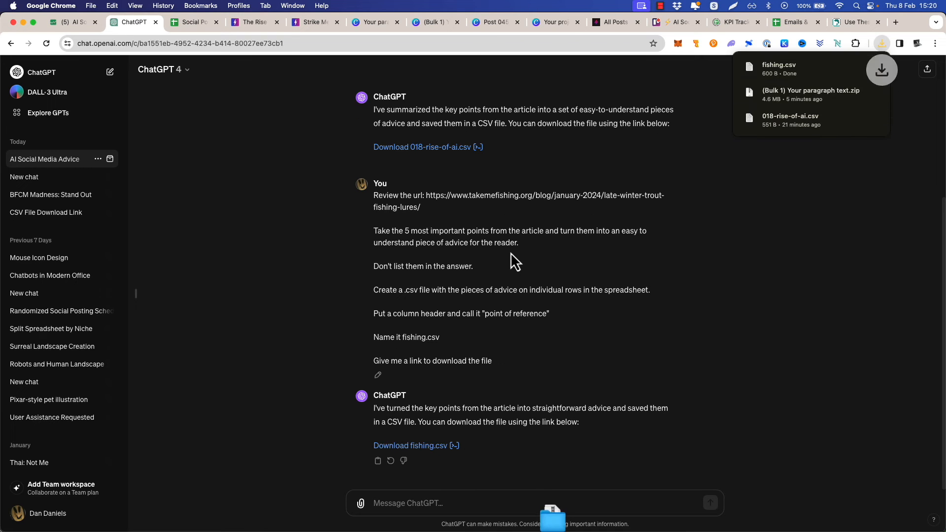
# Create a new blank Canva design with a custom size of 1000 × 1000 px
pyautogui.click(562, 23)
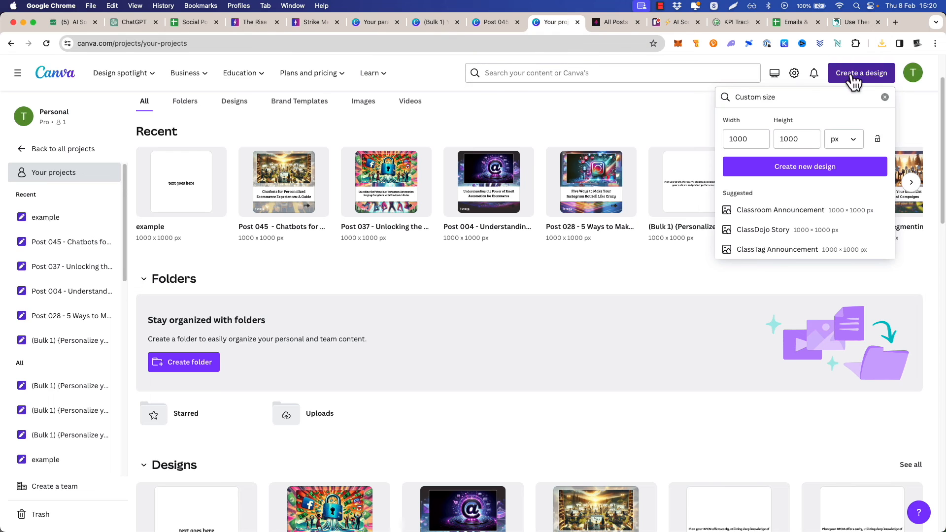
pyautogui.click(799, 167)
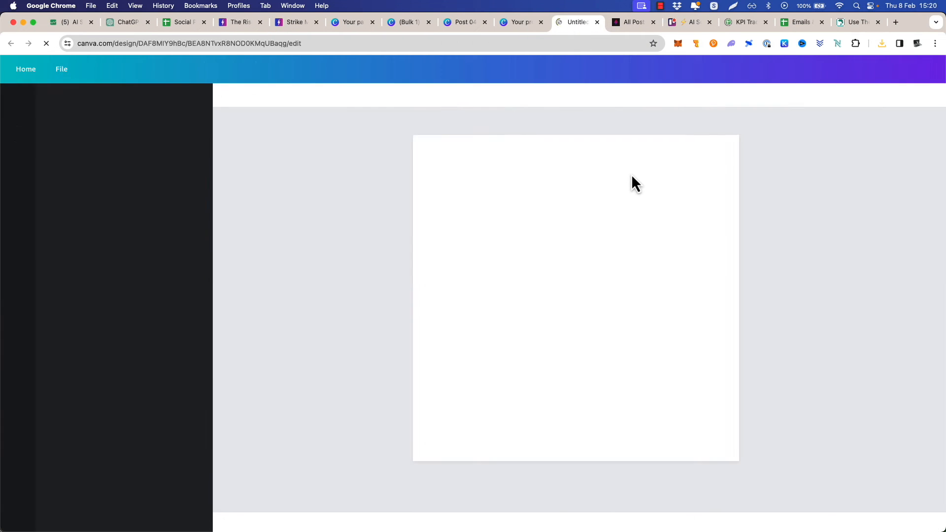
# Generate an image in DALL·3 Ultra with the prompt "fishing image, lures, trout fishing, man sat next to river fishing, square image"
pyautogui.click(123, 22)
pyautogui.click(47, 92)
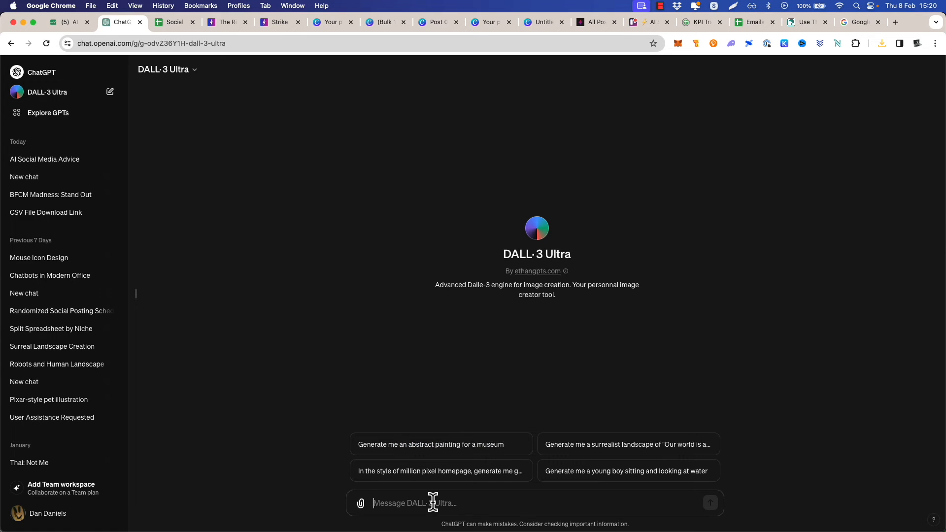
pyautogui.write('fishing im')
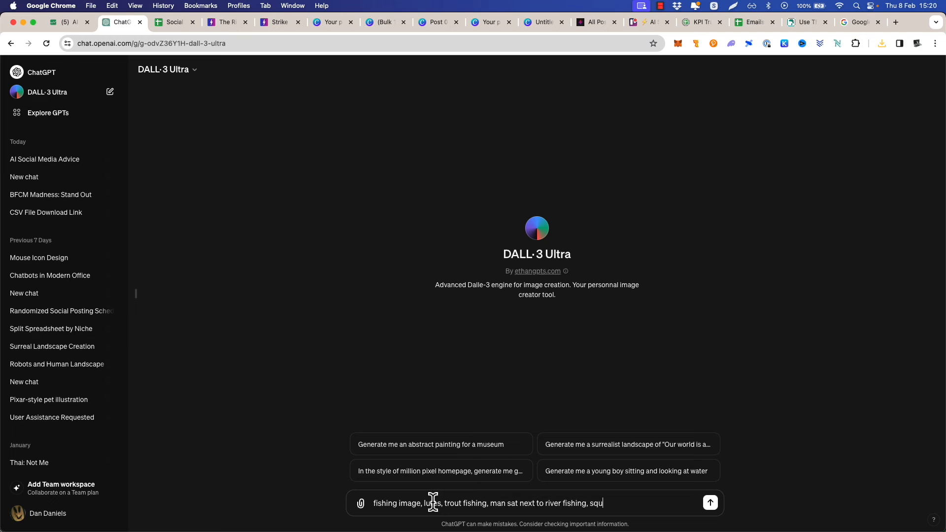
pyautogui.write('age')
pyautogui.press('Return')
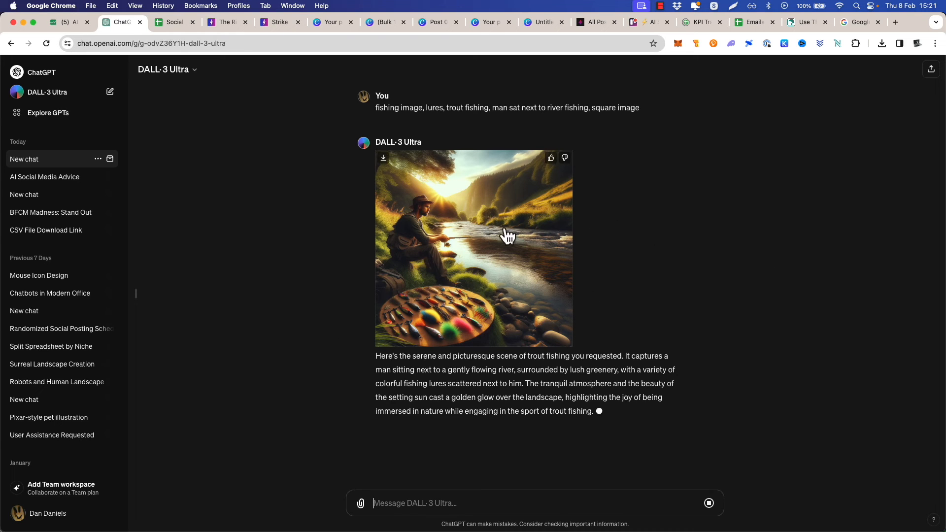
# Copy the generated fishing image into the blank Canva design and enlarge it to fill the whole page
pyautogui.rightClick(470, 217)
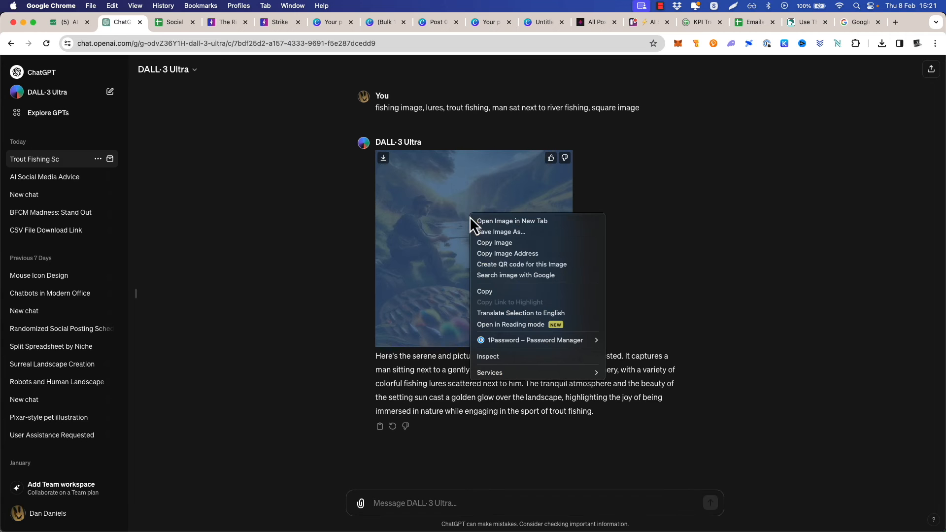
pyautogui.click(516, 244)
pyautogui.click(542, 24)
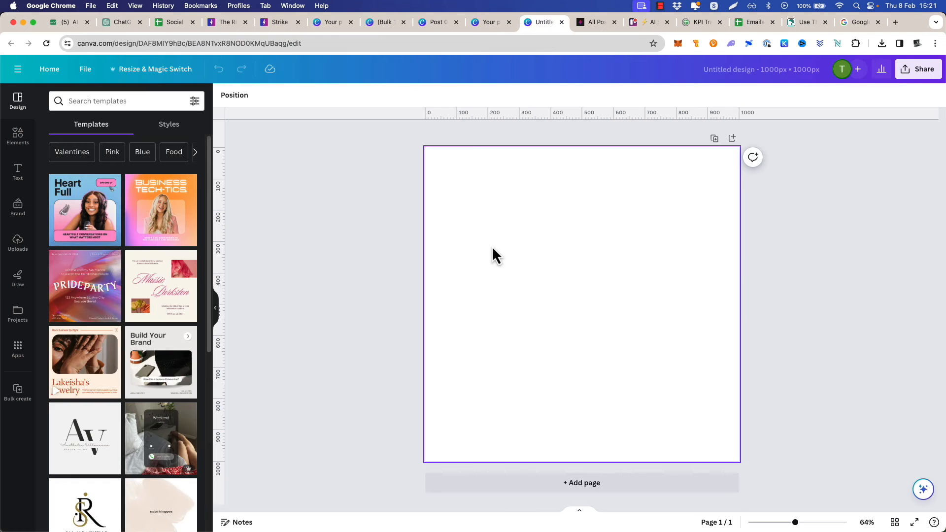
pyautogui.press('super+v')
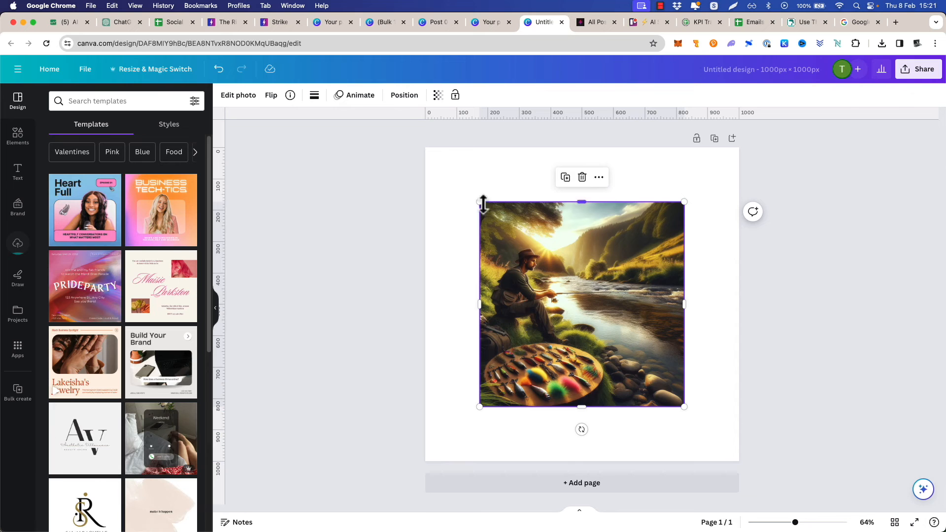
pyautogui.moveTo(477, 198); pyautogui.dragTo(425, 147)
pyautogui.moveTo(685, 406); pyautogui.dragTo(747, 462)
# Fade the full-page fishing image by reducing its Transparency value
pyautogui.click(438, 95)
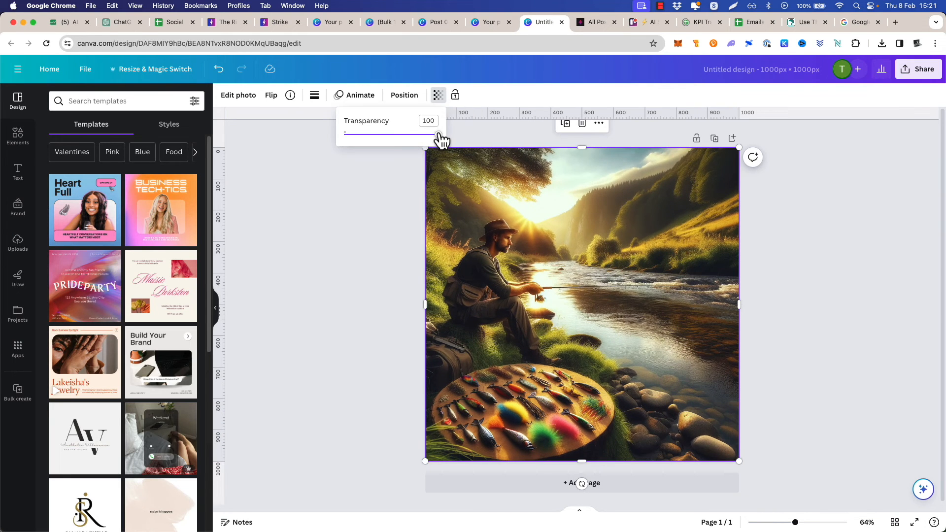
pyautogui.moveTo(438, 134); pyautogui.dragTo(378, 135)
pyautogui.click(368, 217)
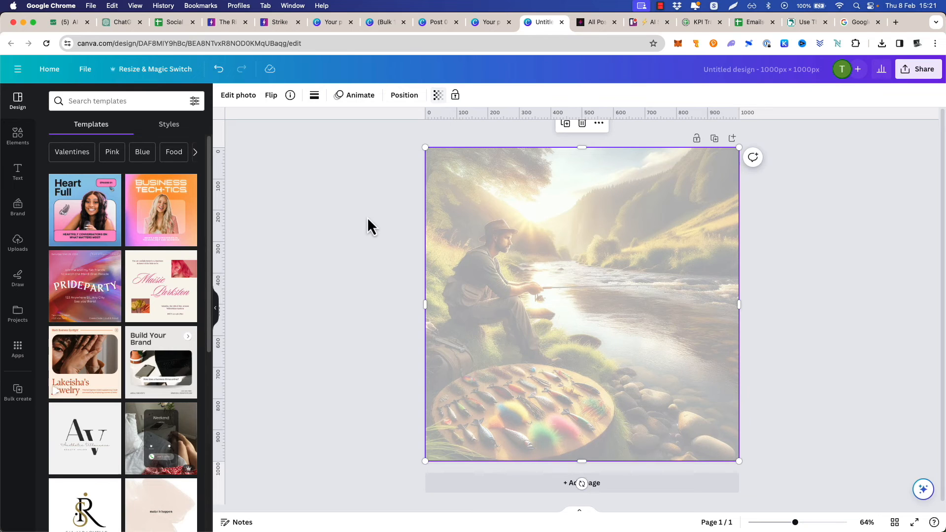
# Add a text box reading "point" over the faded fishing image and set its font size to 50
pyautogui.click(18, 176)
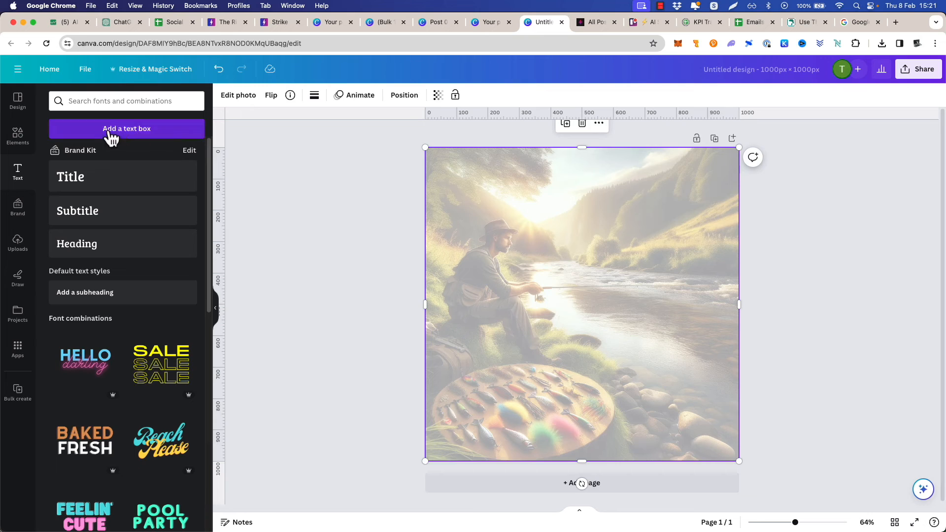
pyautogui.click(138, 129)
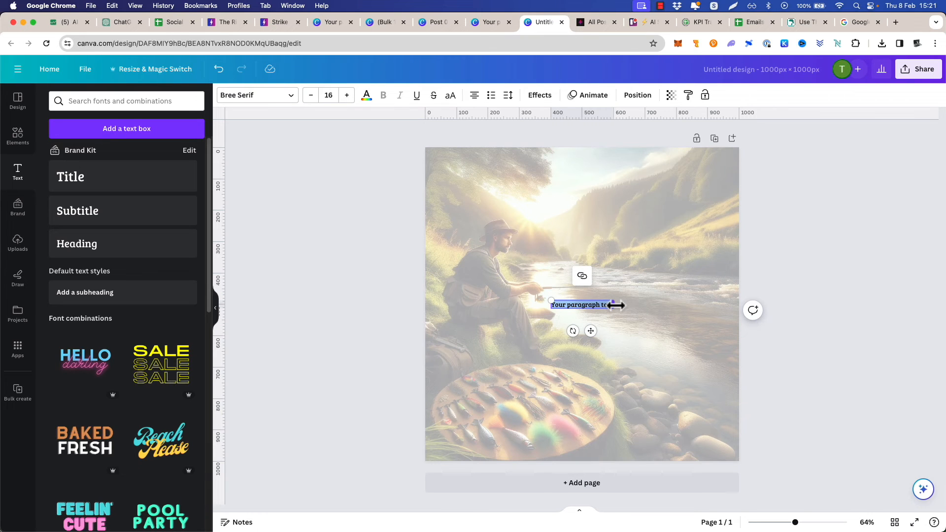
pyautogui.write('poin')
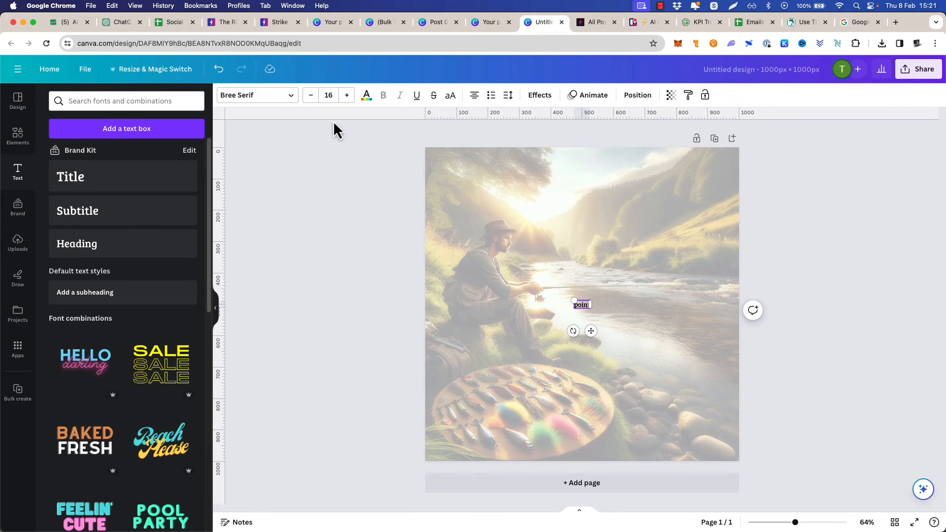
pyautogui.click(331, 96)
pyautogui.press('Return')
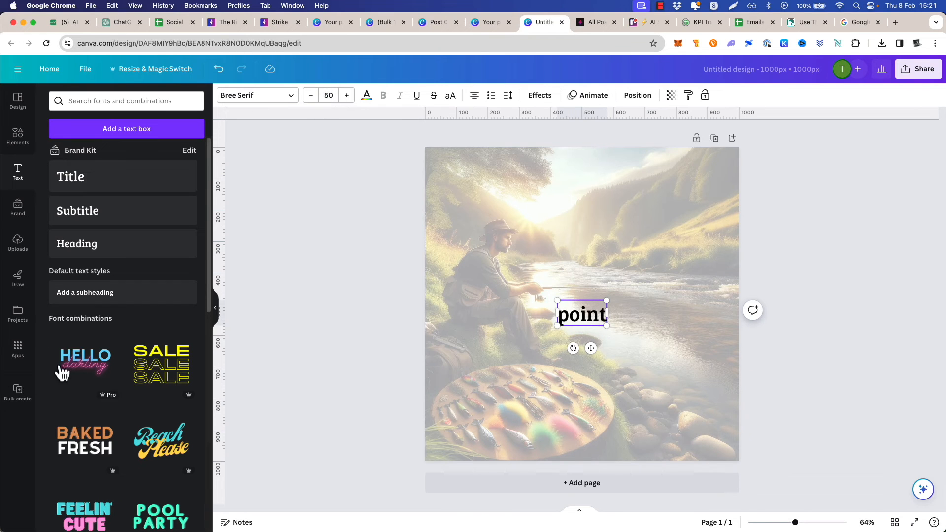
# Upload fishing.csv as the data source for Bulk create
pyautogui.click(21, 395)
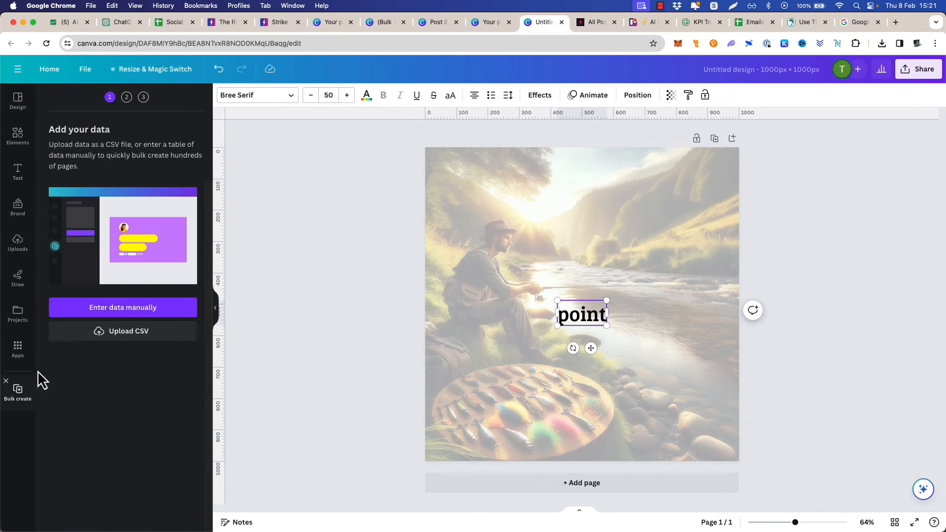
pyautogui.click(105, 337)
pyautogui.doubleClick(249, 123)
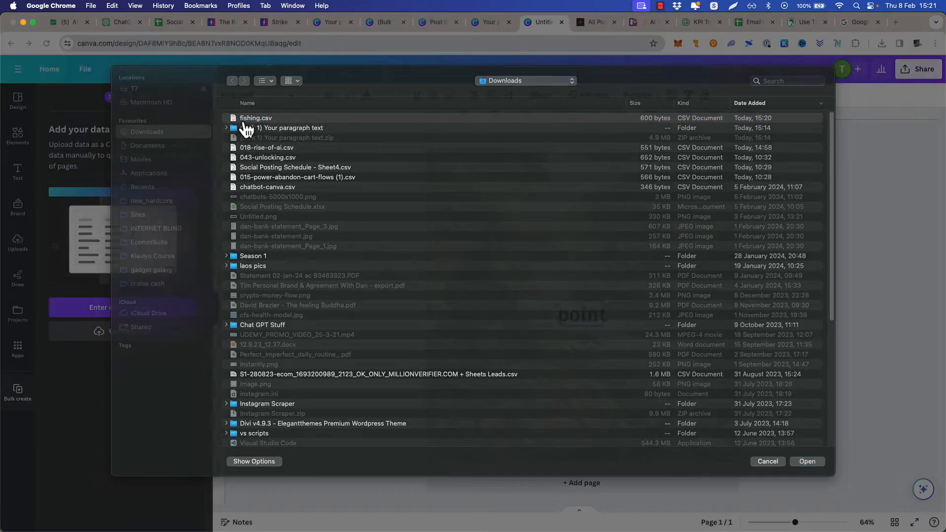
# Connect the "point" text box to the "point of reference" data field and continue to applying the data
pyautogui.rightClick(613, 319)
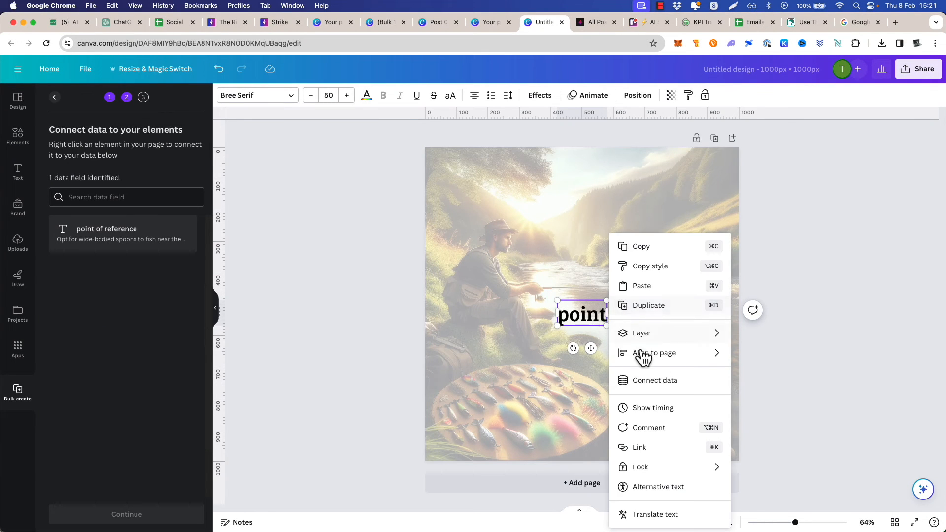
pyautogui.click(671, 384)
pyautogui.click(699, 382)
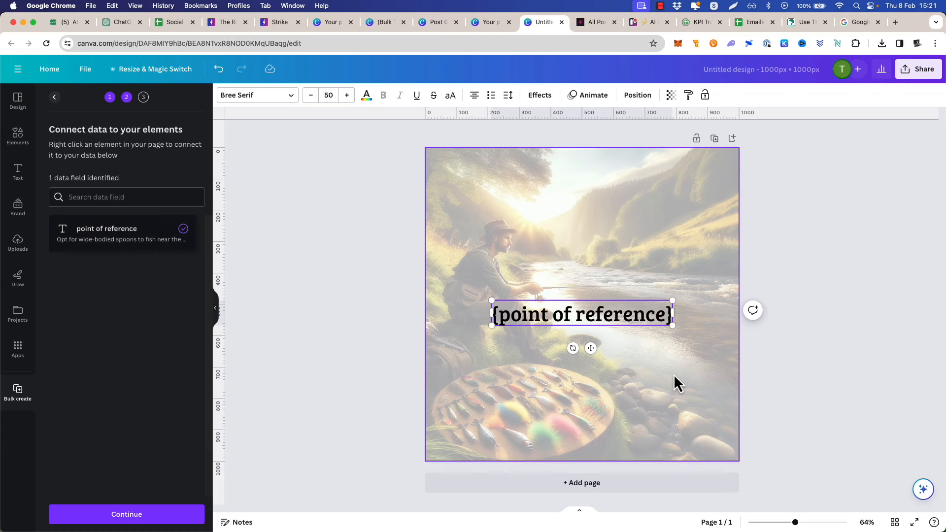
pyautogui.click(127, 515)
# Generate the five designs from the fishing data, look through the pages and close the generated design
pyautogui.click(125, 518)
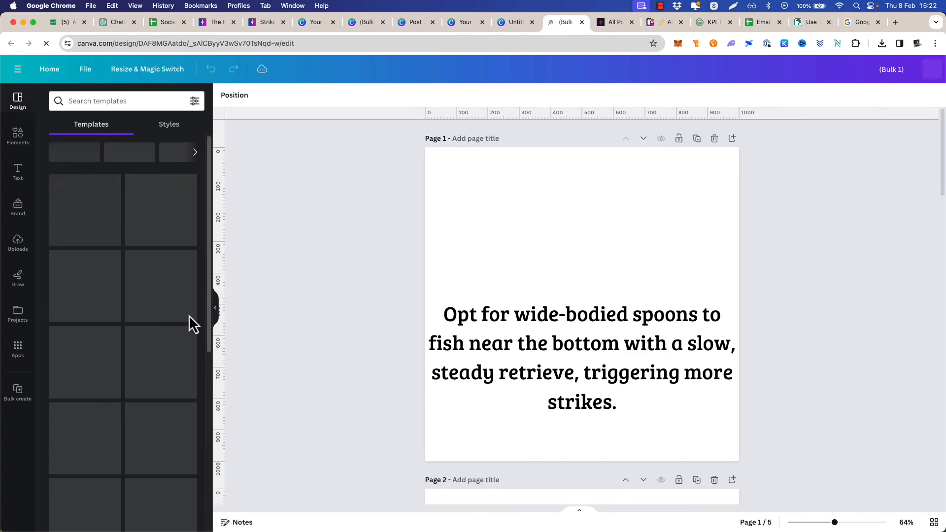
pyautogui.scroll(-10, 351, 308)
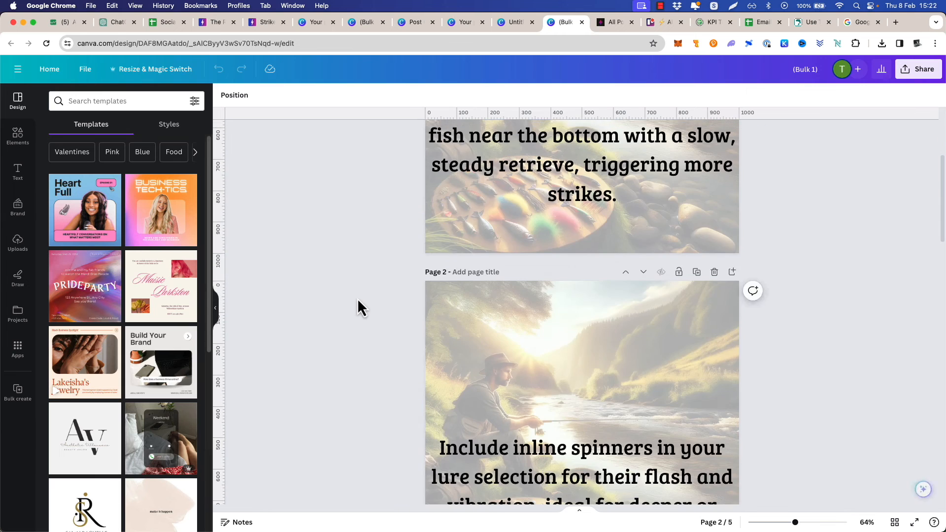
pyautogui.scroll(8, 360, 300)
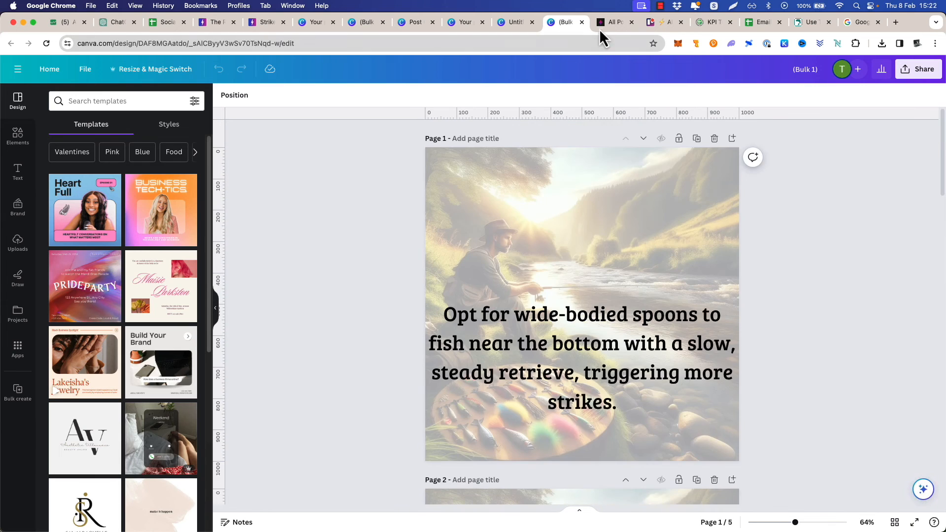
pyautogui.click(582, 22)
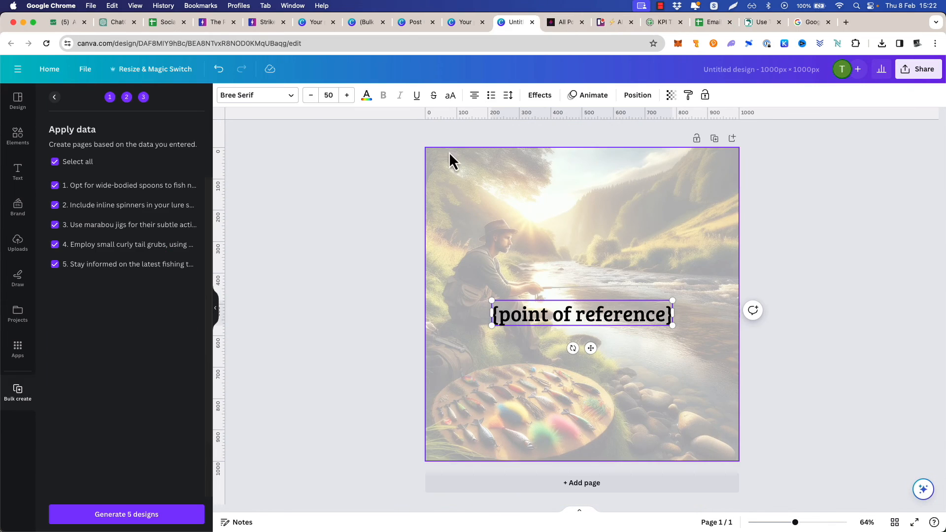
# Apply an Outline effect in white to the {point of reference} text on the template page
pyautogui.doubleClick(600, 314)
pyautogui.click(540, 96)
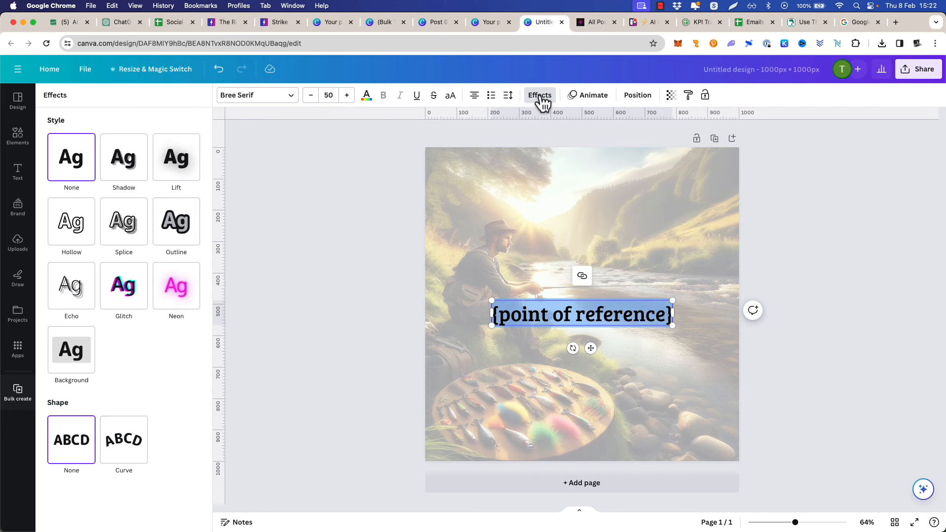
pyautogui.click(177, 232)
pyautogui.click(193, 301)
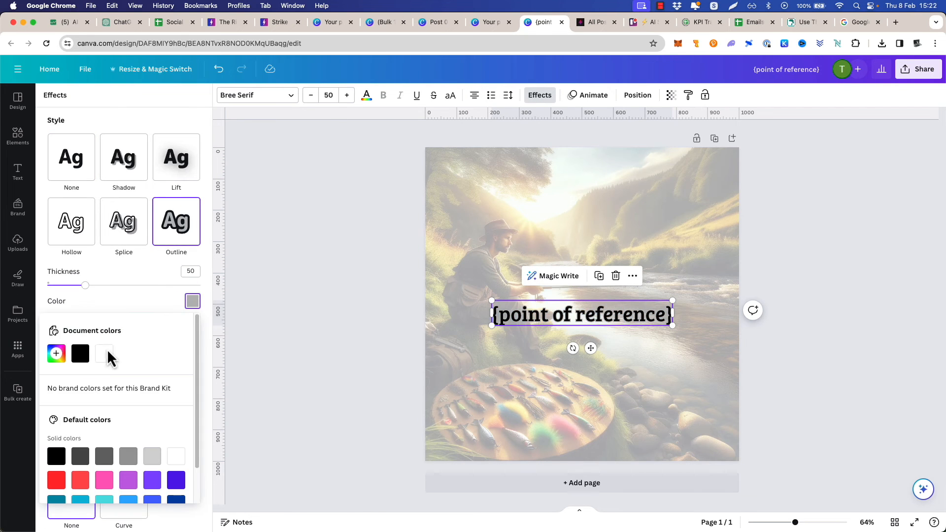
pyautogui.click(106, 352)
pyautogui.click(292, 235)
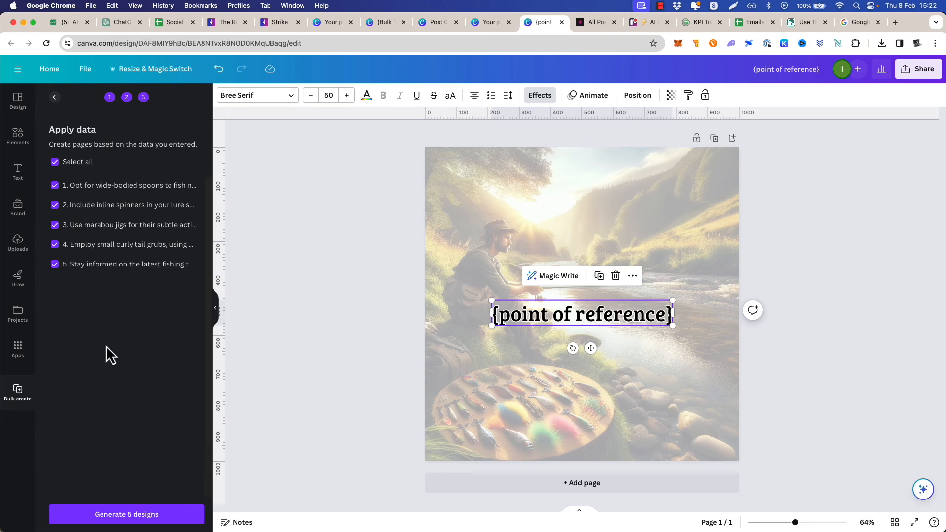
# Generate the five designs from the outlined template and look through the resulting pages
pyautogui.click(119, 515)
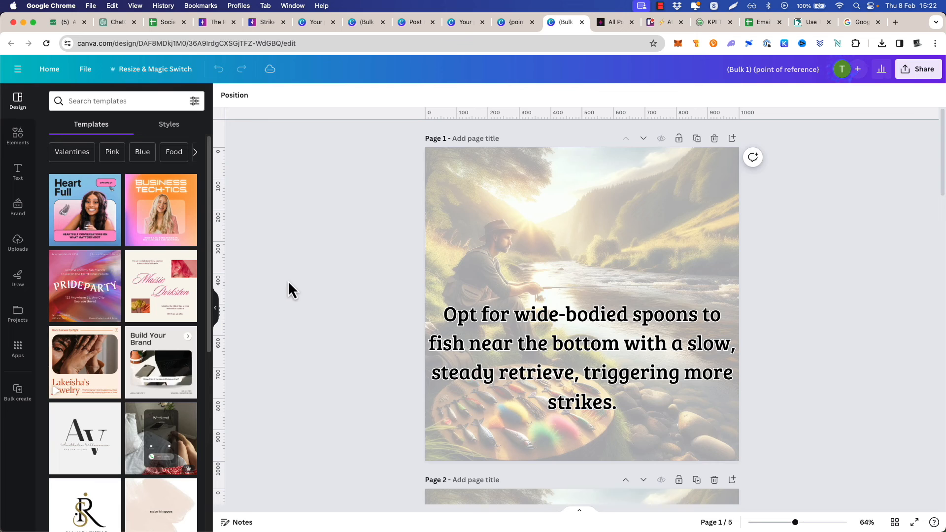
pyautogui.scroll(-5, 376, 260)
pyautogui.scroll(5, 376, 262)
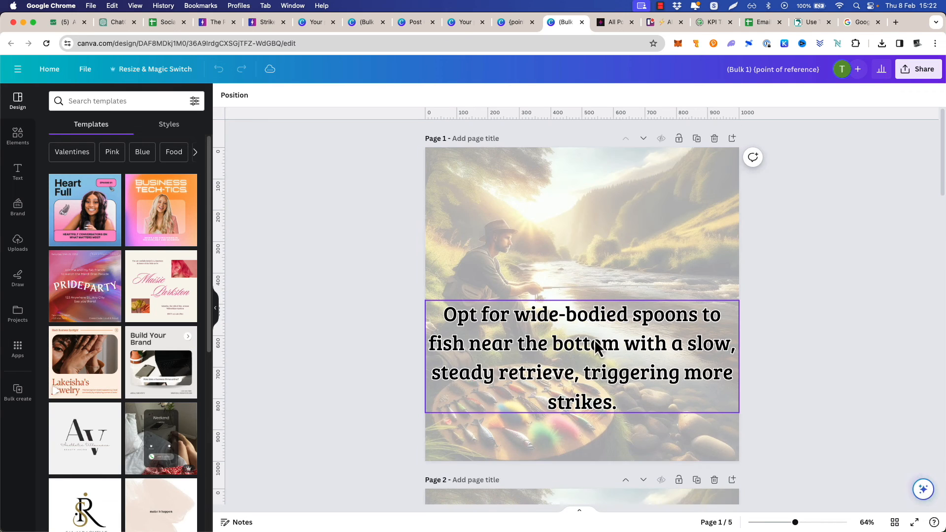
# Narrow the text box on page 1 so it wraps onto five lines and align it to the middle of the page
pyautogui.rightClick(576, 324)
pyautogui.moveTo(644, 382)
pyautogui.click(732, 459)
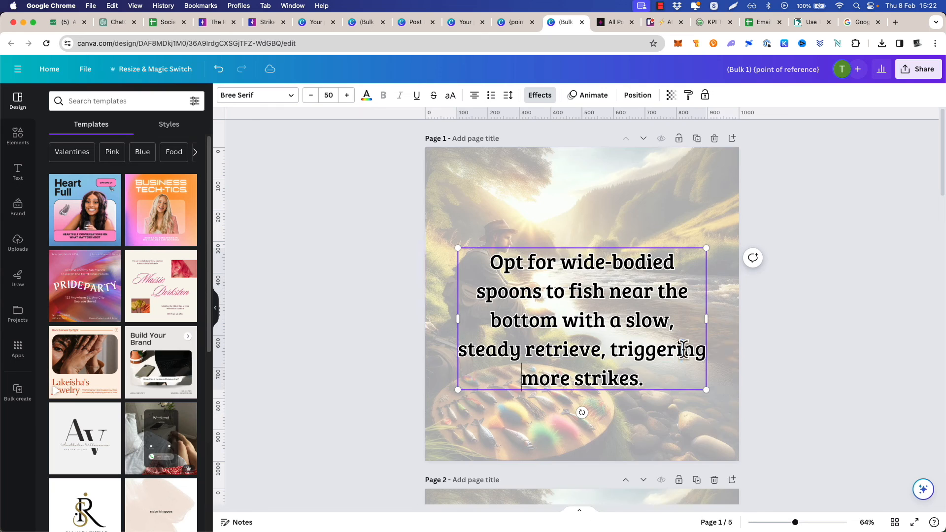
pyautogui.rightClick(610, 240)
pyautogui.click(765, 457)
pyautogui.click(354, 272)
pyautogui.scroll(-15, 354, 272)
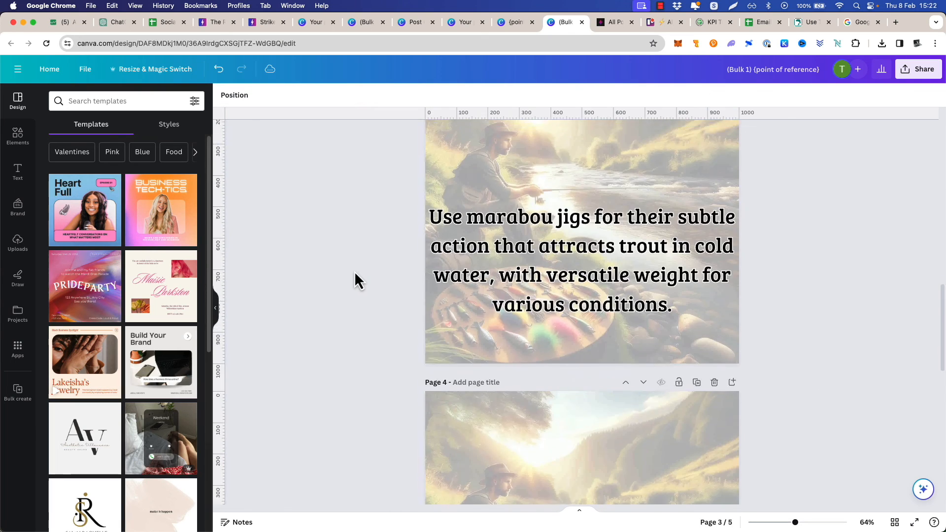
pyautogui.scroll(15, 354, 272)
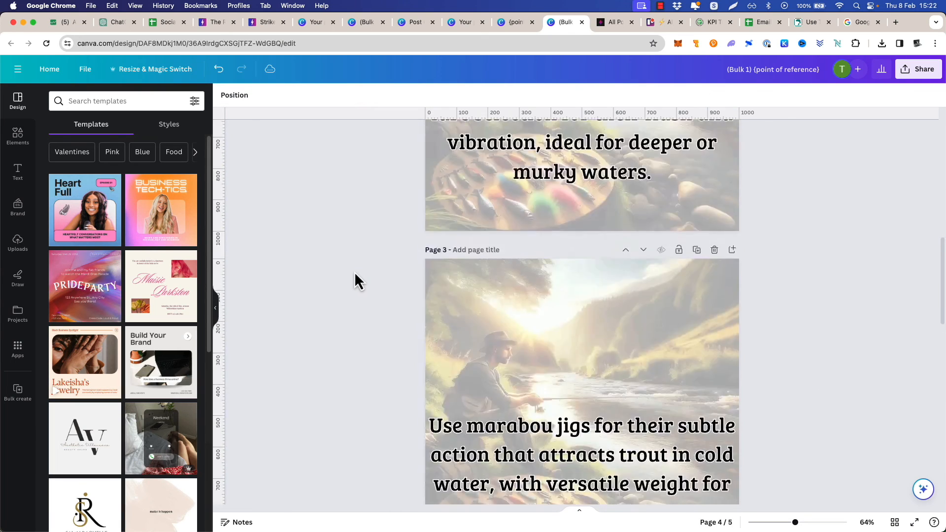
pyautogui.scroll(3, 354, 274)
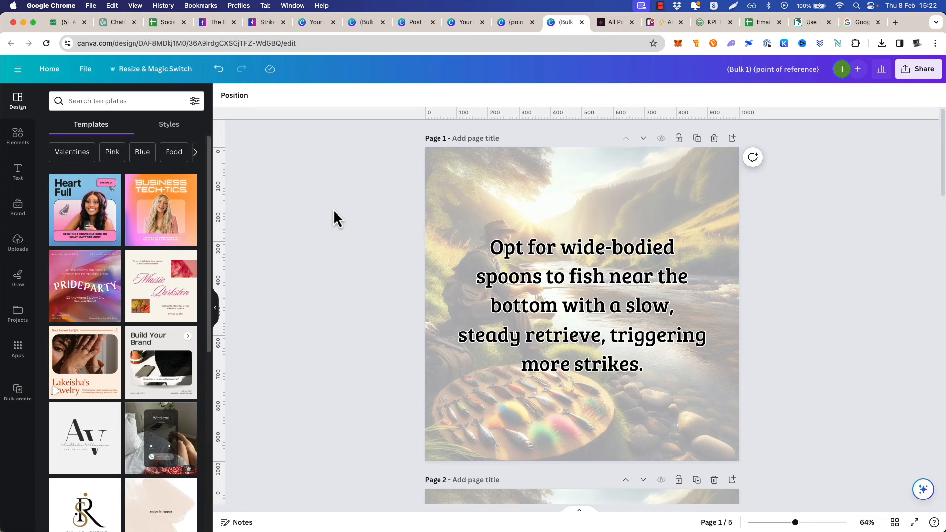
# Duplicate page 1 and delete the text from the first page, keeping only the faded fishing background
pyautogui.click(698, 142)
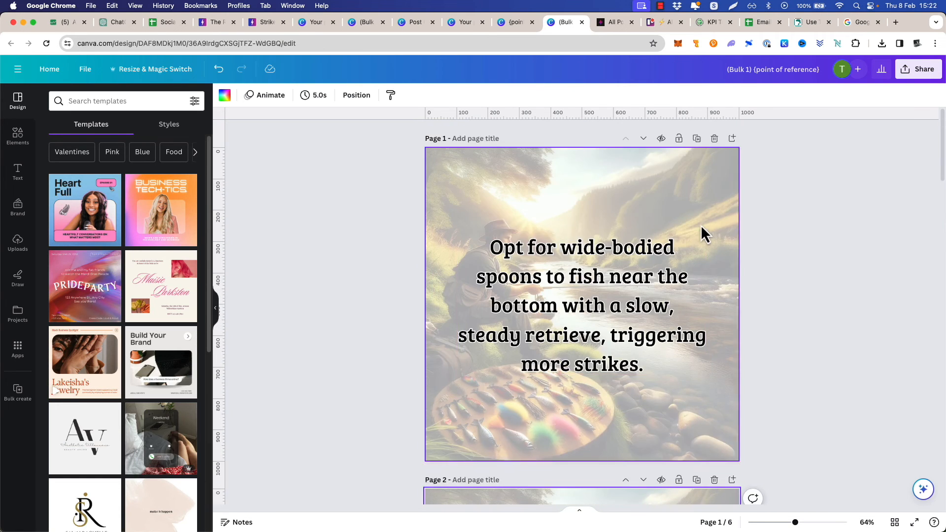
pyautogui.click(591, 284)
pyautogui.press('Delete')
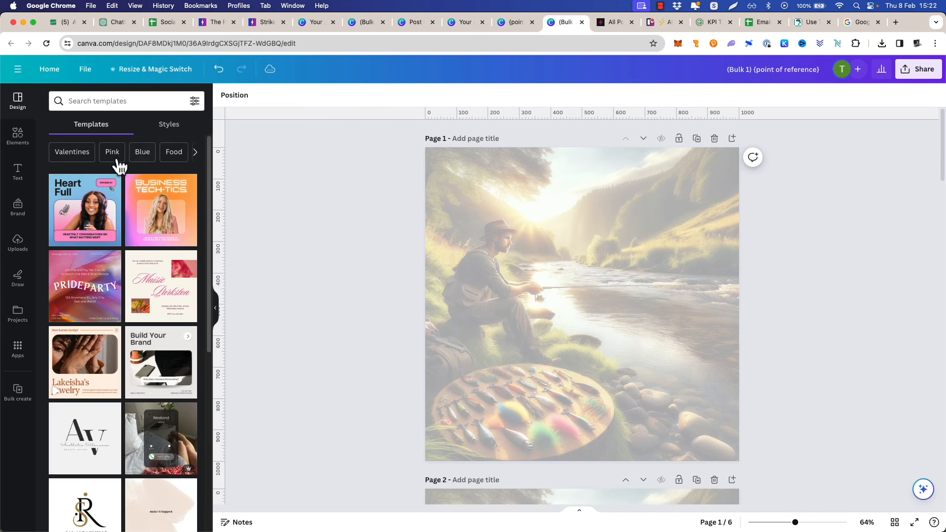
# Search the uploads for "light" and place the white-band overlay with logo and arrow on page 1, enlarged to fill the page
pyautogui.click(18, 244)
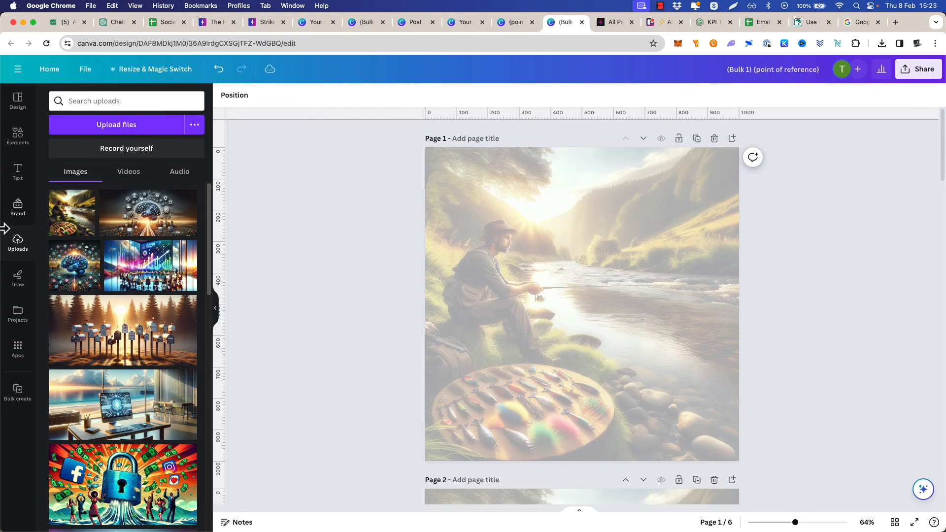
pyautogui.click(84, 101)
pyautogui.write('ligh')
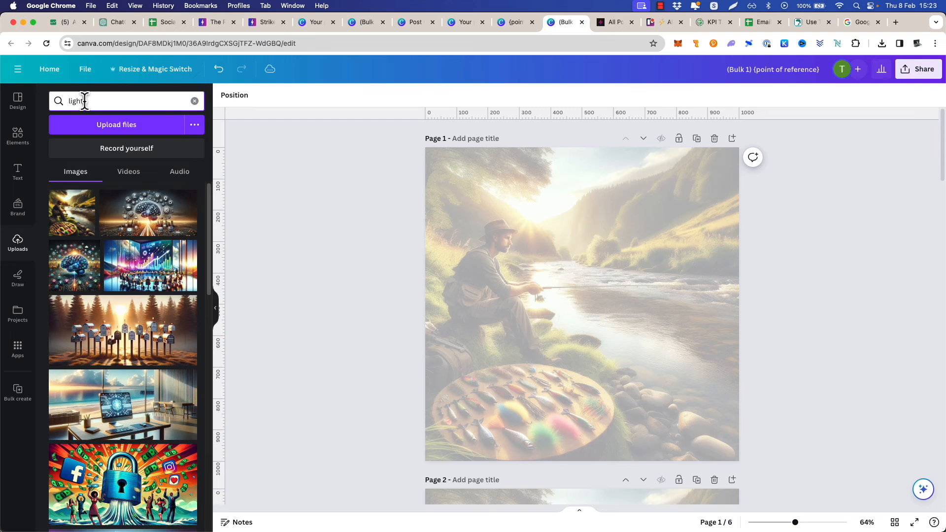
pyautogui.write('t')
pyautogui.moveTo(625, 224); pyautogui.dragTo(484, 212)
pyautogui.moveTo(463, 178); pyautogui.dragTo(428, 152)
pyautogui.moveTo(506, 178); pyautogui.dragTo(501, 177)
pyautogui.moveTo(708, 429); pyautogui.dragTo(741, 462)
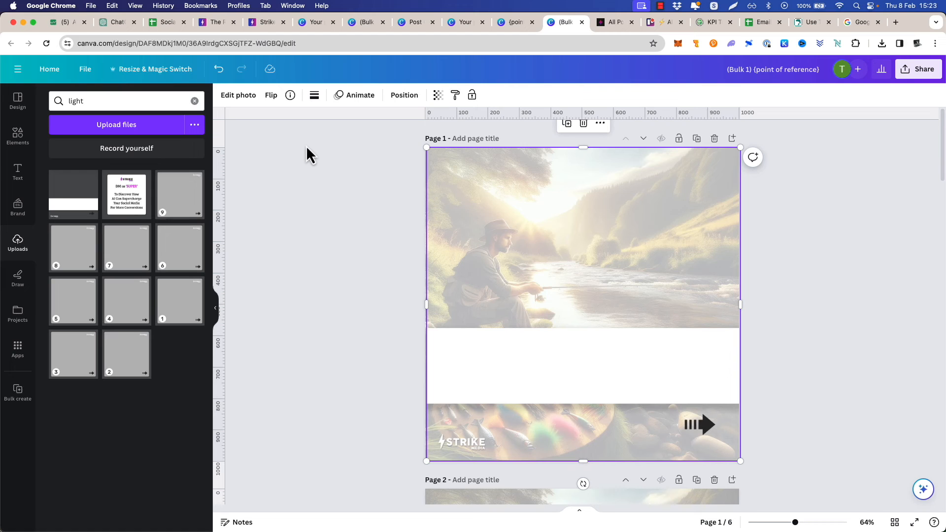
# Generate an image in DALL·3 Ultra: "fishing scene, 2 men fishing on bank of river, mountains and trees in background, hamper of food inbetween them, landscape image"
pyautogui.click(110, 22)
pyautogui.write('f')
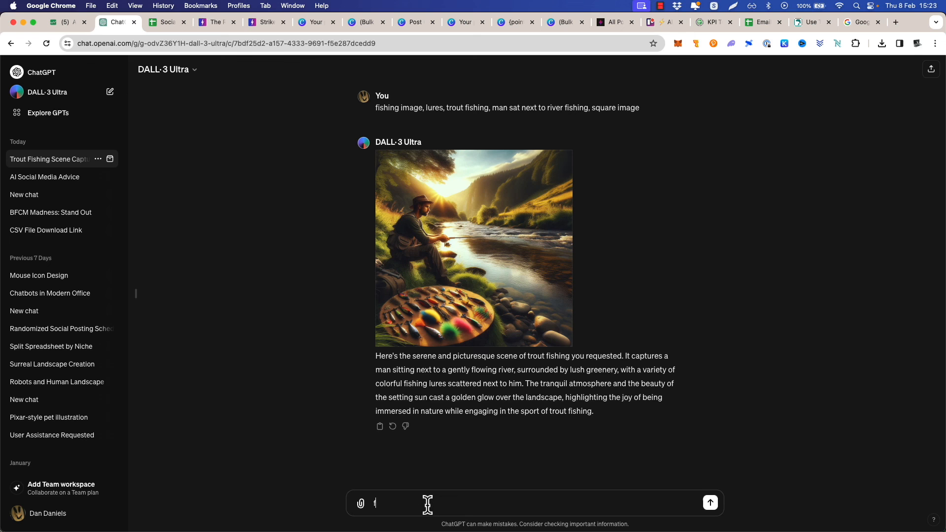
pyautogui.write('ishing scene, 2 men fishing on bank of river, mountains and trees in background, hamper of food inbetween them, landscape image')
pyautogui.press('Return')
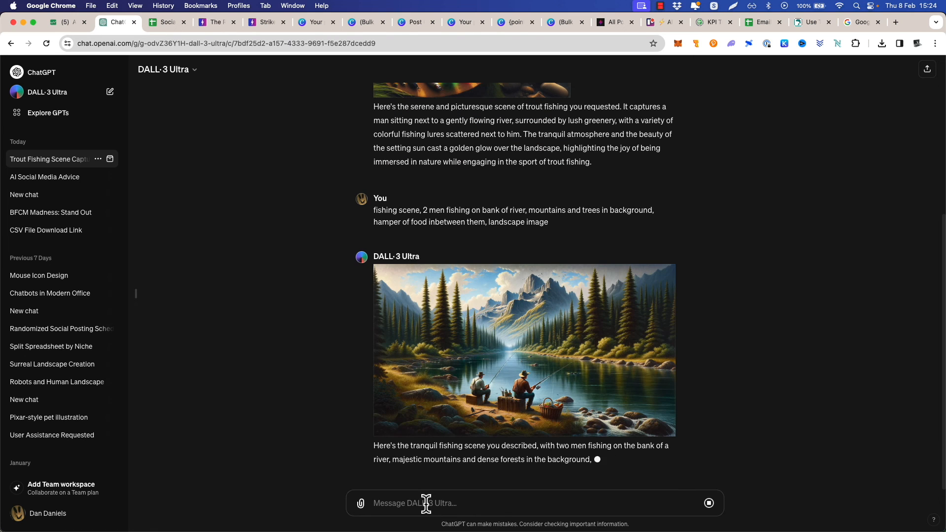
# Copy the generated landscape image into page 1 of the bulk-created Canva design and place it above the white band
pyautogui.rightClick(502, 309)
pyautogui.click(549, 332)
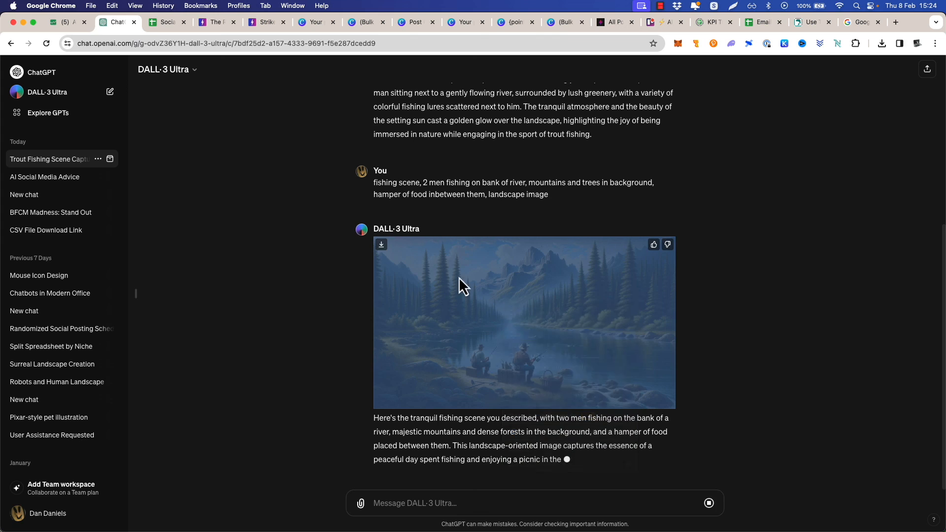
pyautogui.click(562, 22)
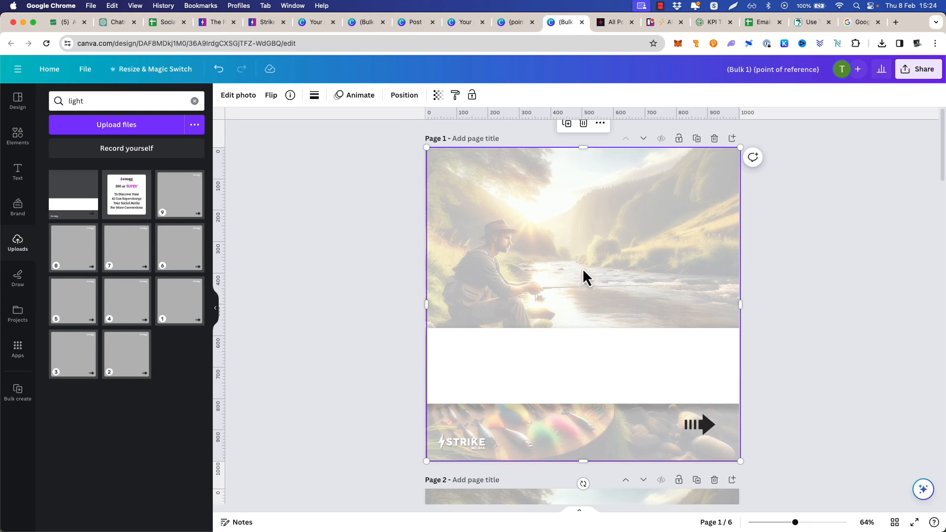
pyautogui.press('super+v')
pyautogui.moveTo(605, 292); pyautogui.dragTo(601, 217)
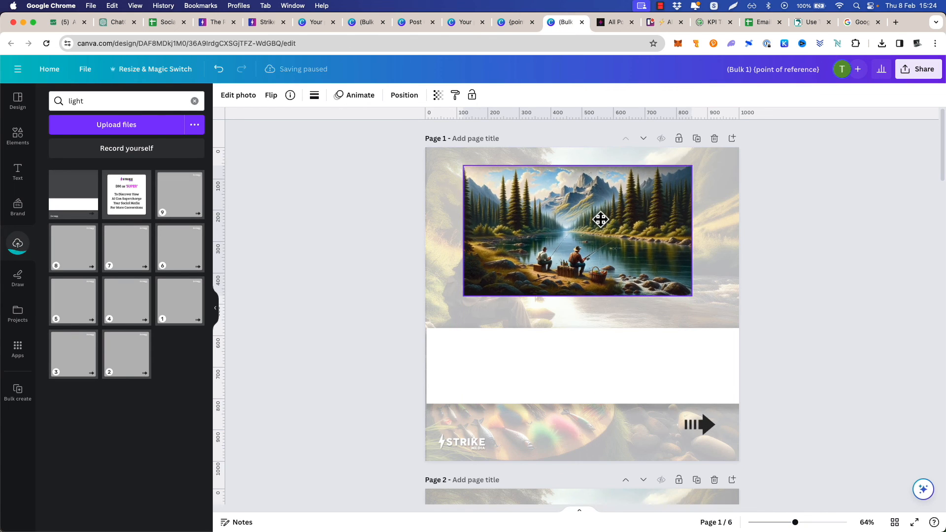
# Size the landscape fishing image to 800 × 485 px and position it at about X 121.5, Y 34.3 px
pyautogui.click(408, 95)
pyautogui.click(77, 285)
pyautogui.write('800')
pyautogui.press('Tab')
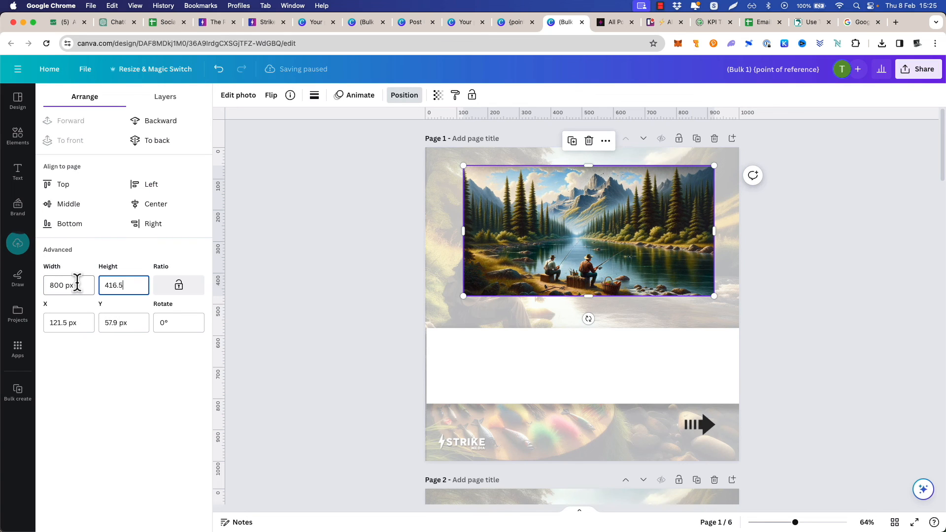
pyautogui.write('485')
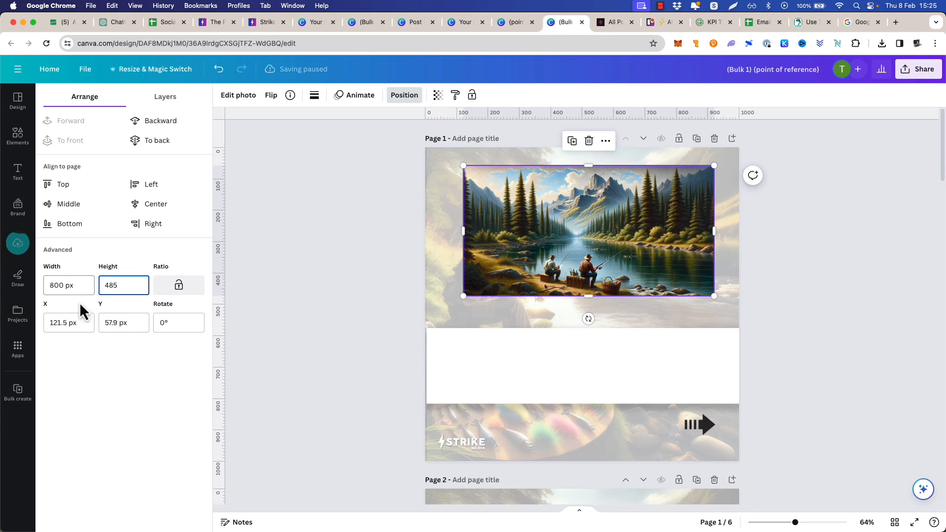
pyautogui.press('Return')
pyautogui.moveTo(570, 216); pyautogui.dragTo(564, 208)
# Give the landscape fishing image a solid border of weight 5 with corner rounding 10
pyautogui.click(312, 99)
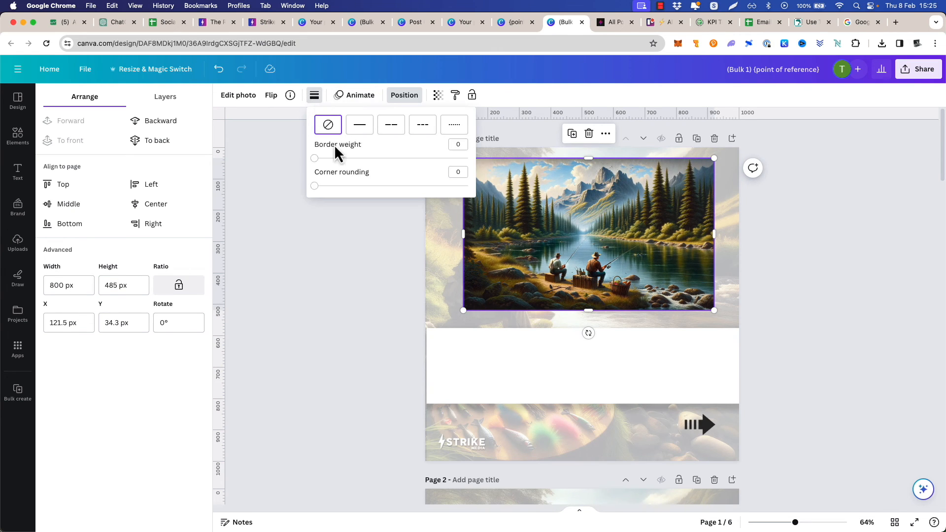
pyautogui.click(320, 158)
pyautogui.moveTo(316, 186)
pyautogui.mouseDown()
pyautogui.moveTo(336, 187)
pyautogui.moveTo(329, 192)
pyautogui.mouseUp()
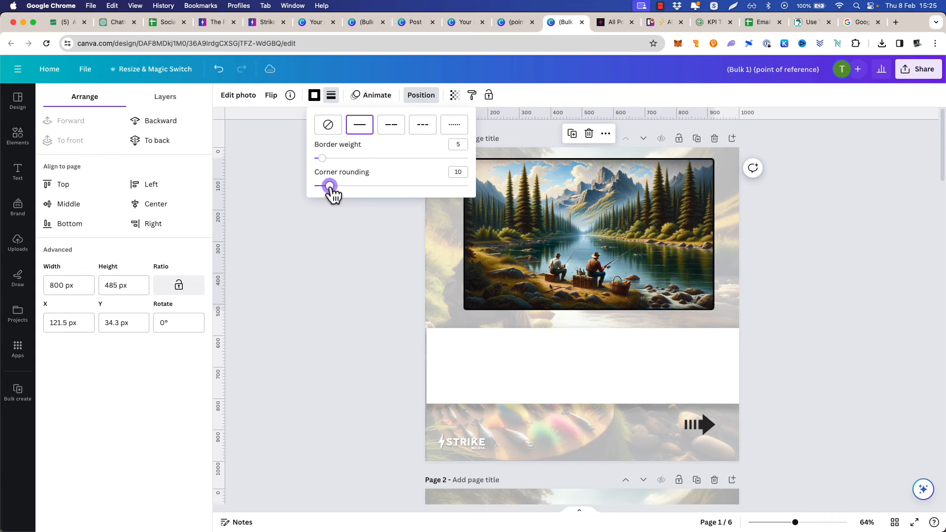
pyautogui.click(342, 232)
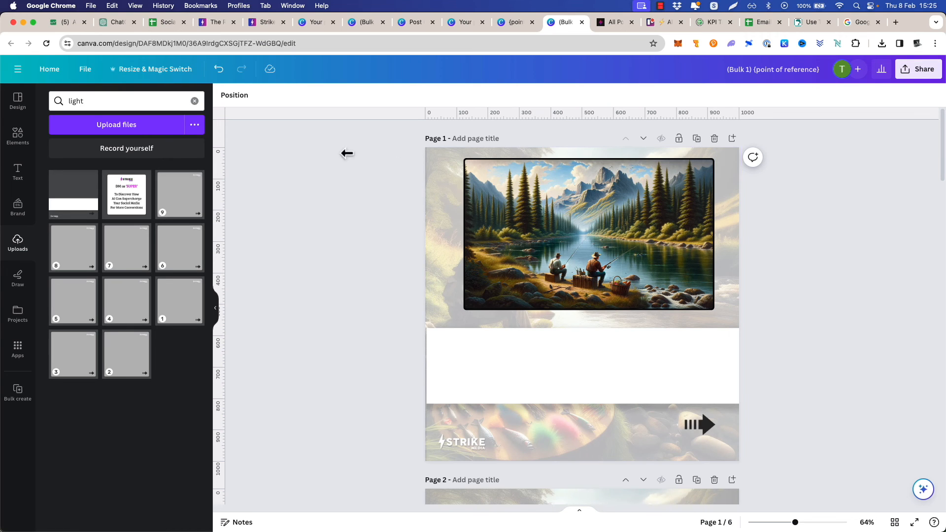
# Change the landscape fishing image's border colour to white and nudge the white-band overlay flush with page 1's left edge
pyautogui.click(504, 185)
pyautogui.click(310, 96)
pyautogui.click(108, 154)
pyautogui.click(342, 233)
pyautogui.click(338, 241)
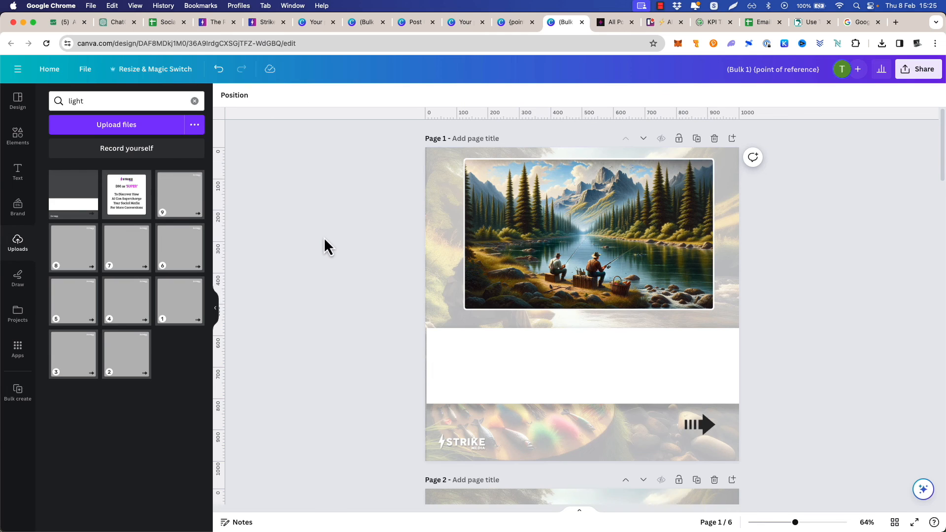
pyautogui.click(569, 330)
pyautogui.click(362, 328)
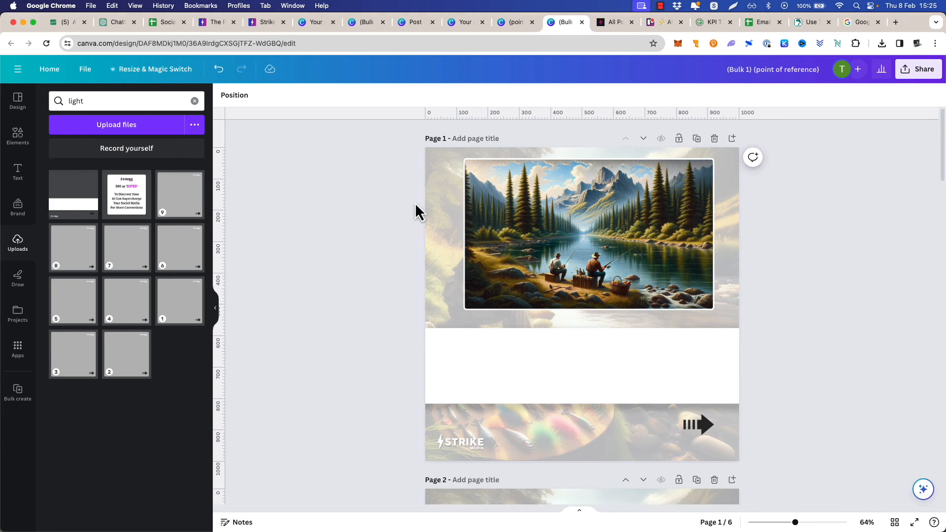
# Add a text box to page 1 containing the Take Me Fishing blog post's title and place it, widened, on the white band
pyautogui.click(17, 172)
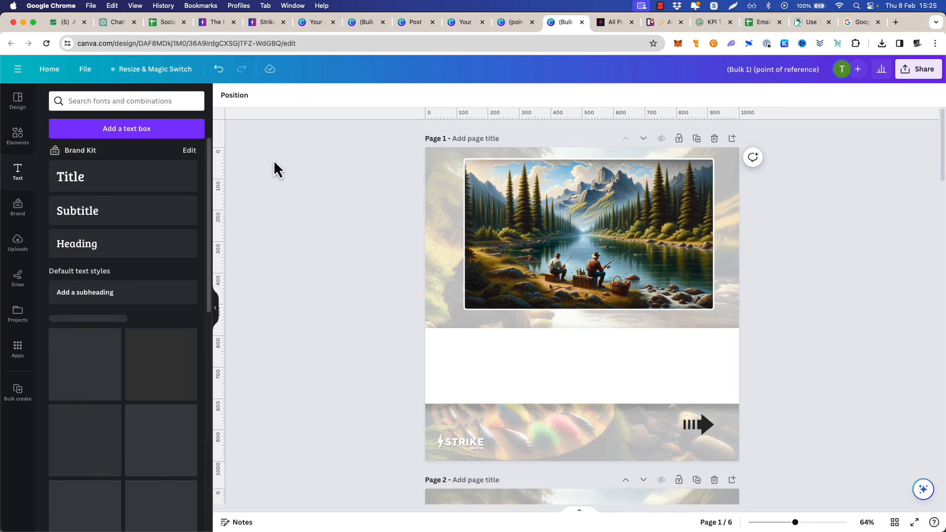
pyautogui.click(141, 137)
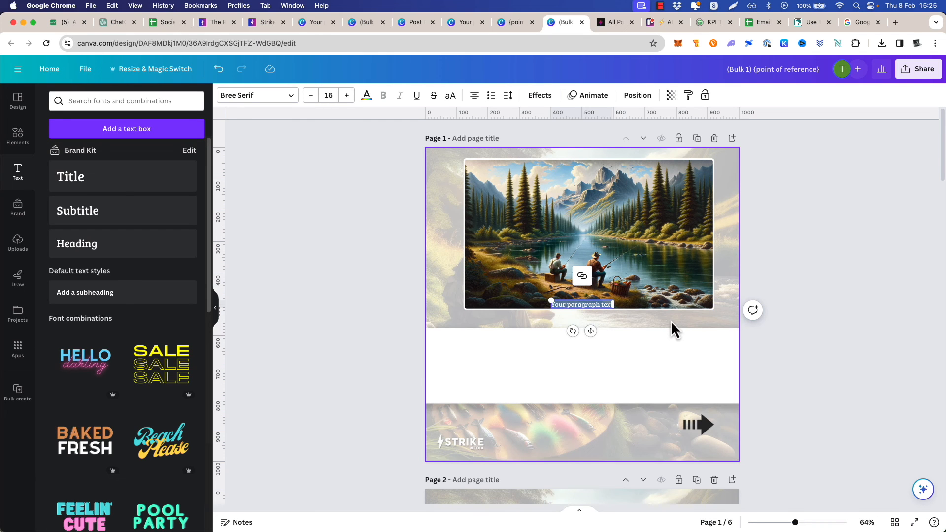
pyautogui.click(810, 22)
pyautogui.scroll(10, 394, 235)
pyautogui.moveTo(357, 338); pyautogui.dragTo(153, 203)
pyautogui.press('super+c')
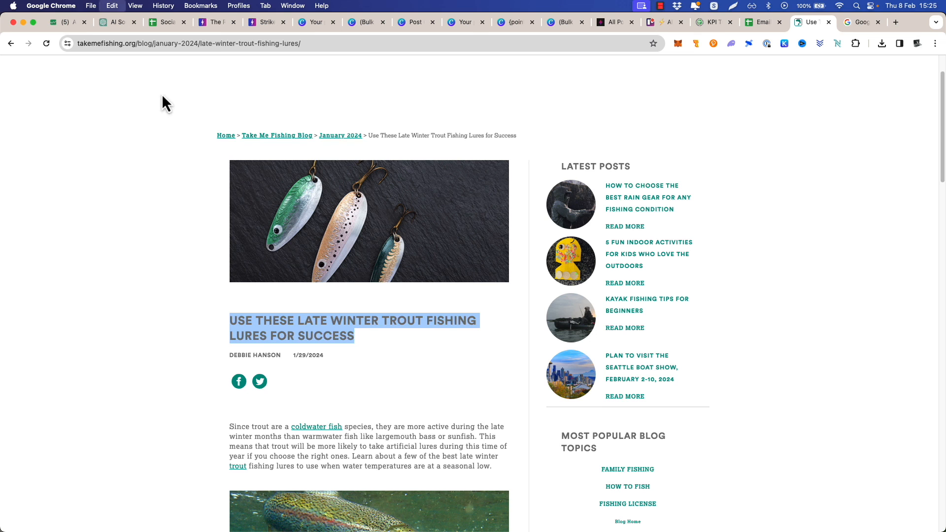
pyautogui.click(561, 22)
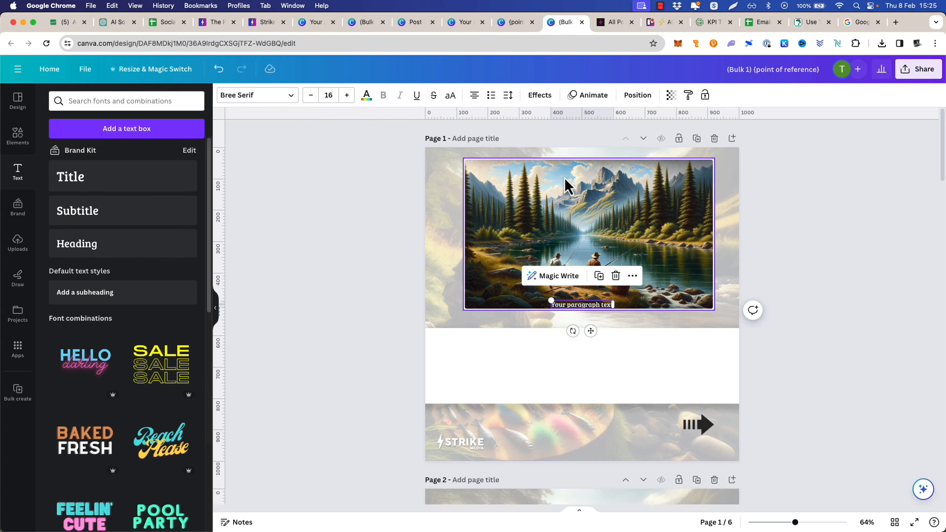
pyautogui.press('super+v')
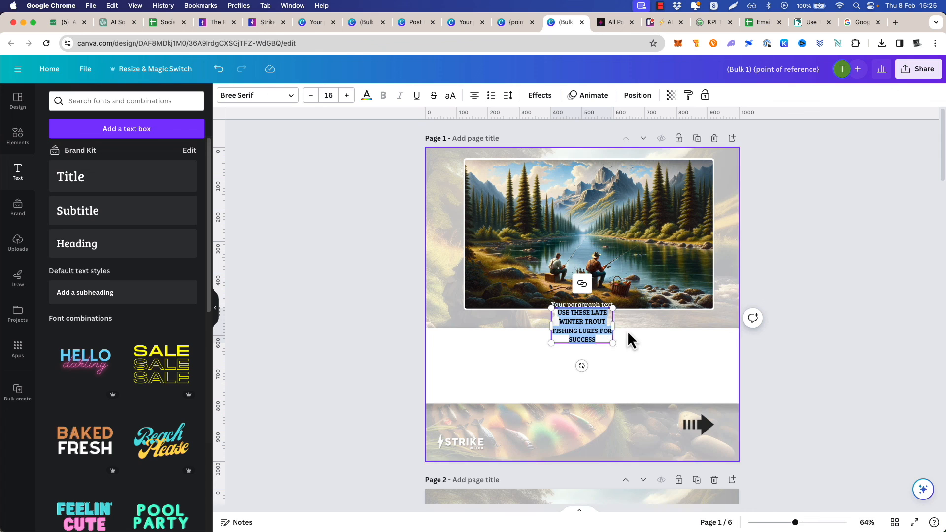
pyautogui.moveTo(614, 326); pyautogui.dragTo(597, 355)
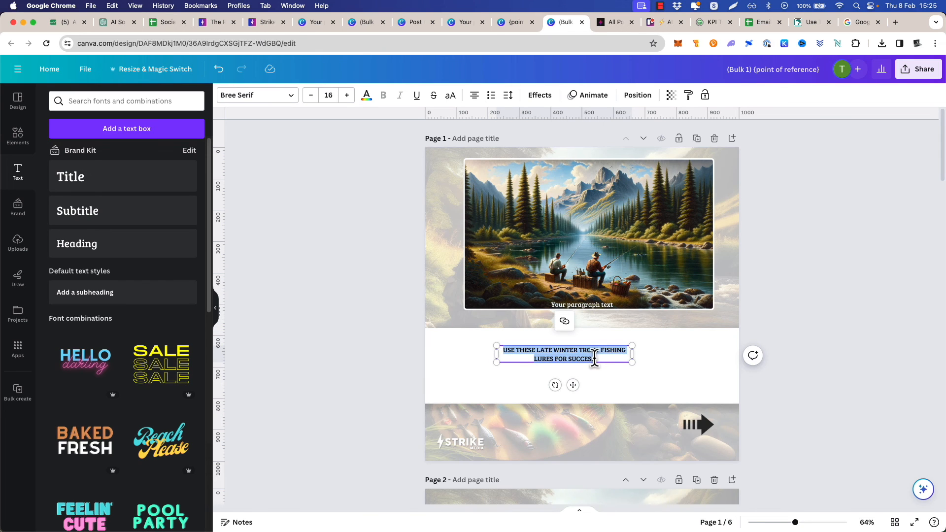
# Rewrite the pasted title in title case as "Use These Late Winter Trout Fishing Lures For Success"
pyautogui.press('Left')
pyautogui.write('Use These Late Winter Trout Fishing Lures For Success')
pyautogui.click(689, 363)
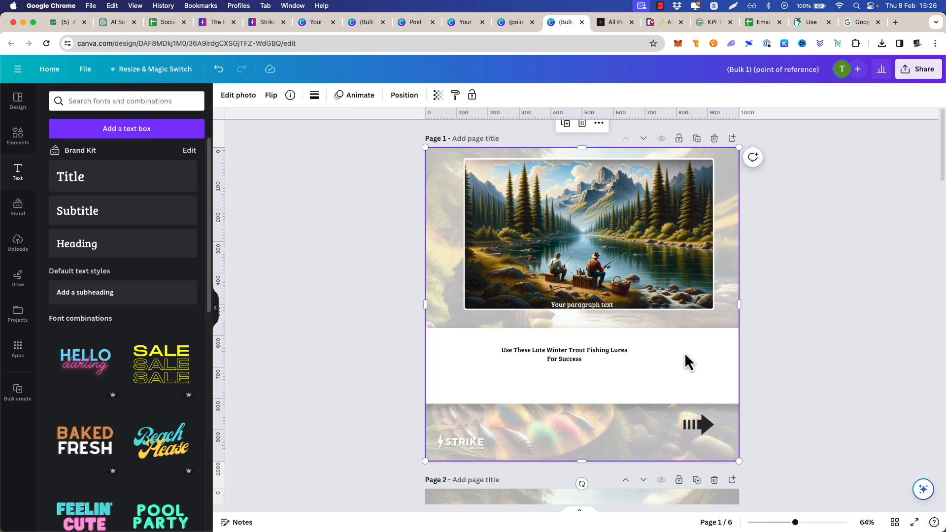
# Set the cover title's font size to 45 and widen and reposition its box to fit two lines in the white band
pyautogui.doubleClick(571, 362)
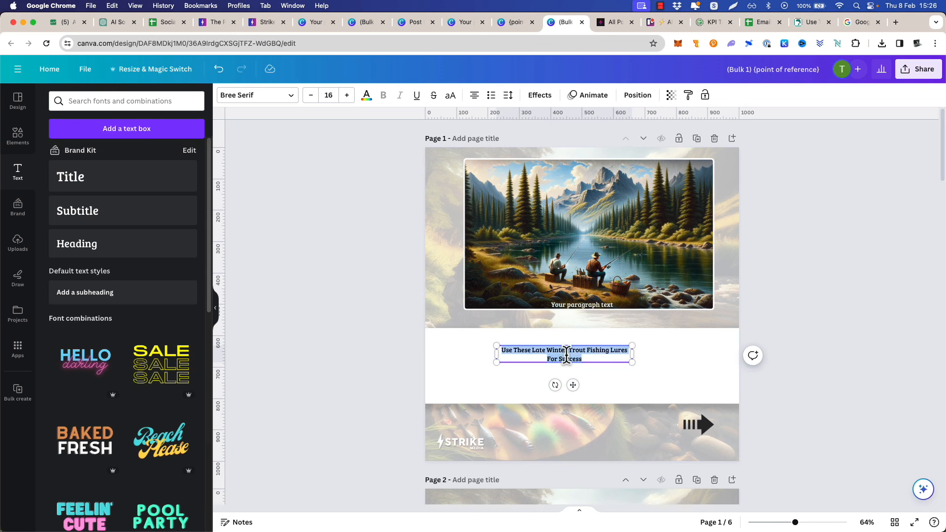
pyautogui.click(329, 91)
pyautogui.write('45')
pyautogui.click(351, 202)
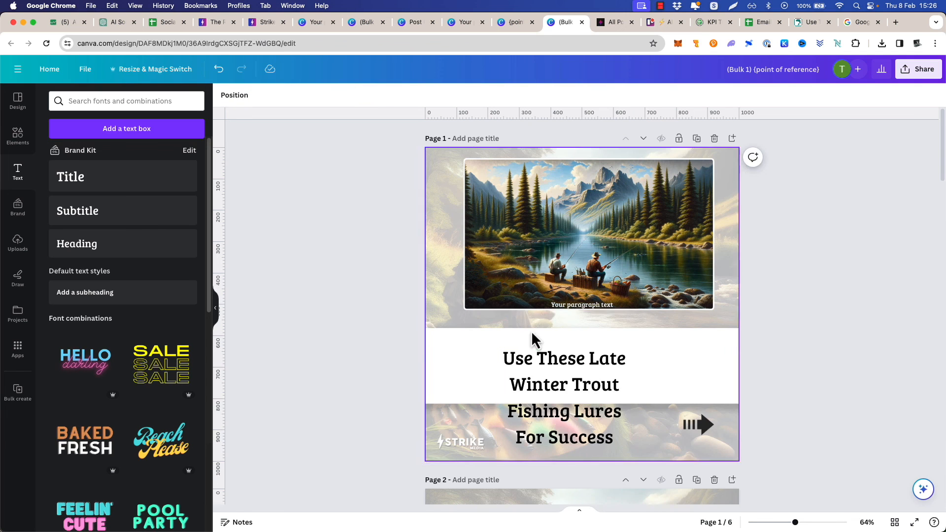
pyautogui.click(554, 386)
pyautogui.moveTo(636, 396); pyautogui.dragTo(714, 394)
pyautogui.moveTo(501, 388); pyautogui.dragTo(450, 387)
pyautogui.moveTo(550, 373); pyautogui.dragTo(564, 379)
# Rewrite the cover title with Magic Write's Rewrite option three times
pyautogui.click(571, 318)
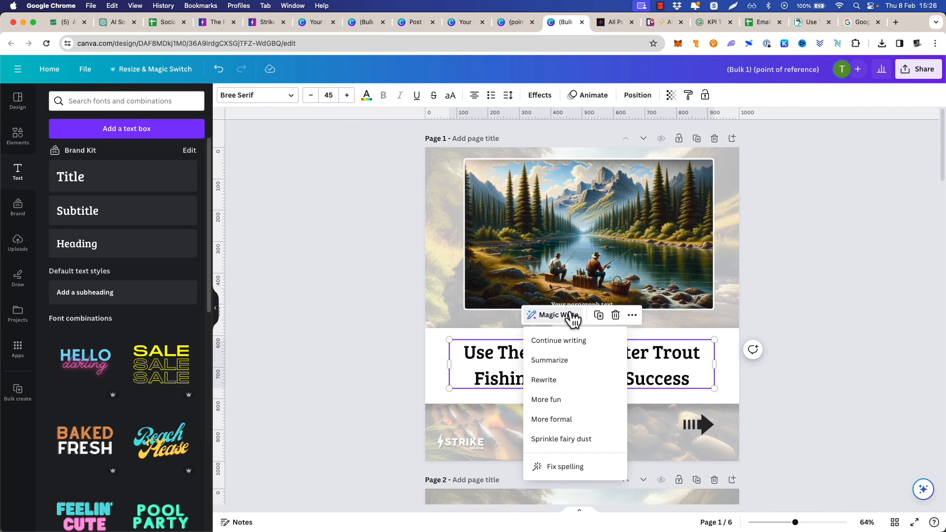
pyautogui.click(575, 382)
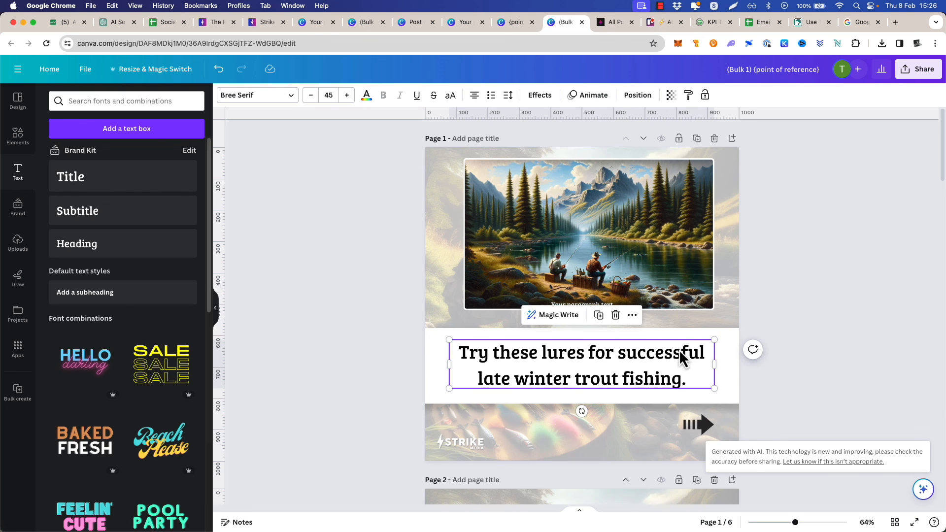
pyautogui.click(551, 315)
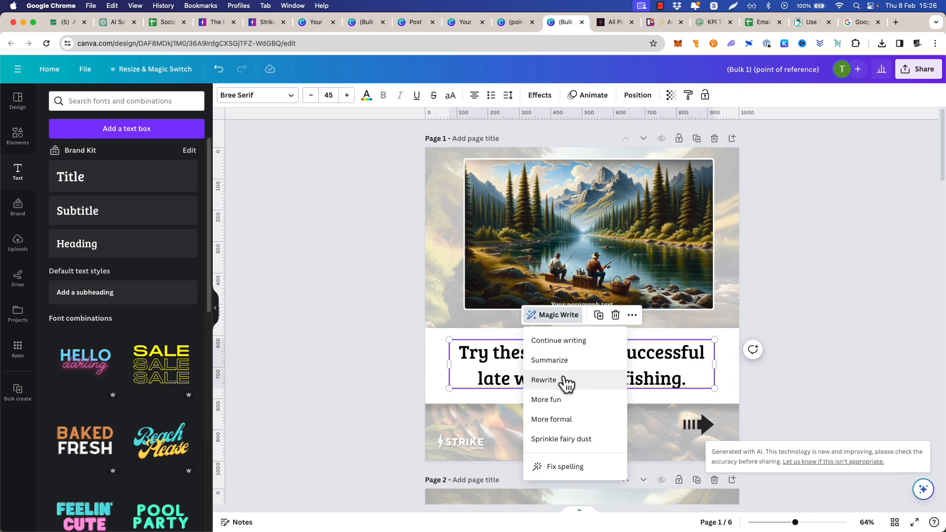
pyautogui.click(566, 381)
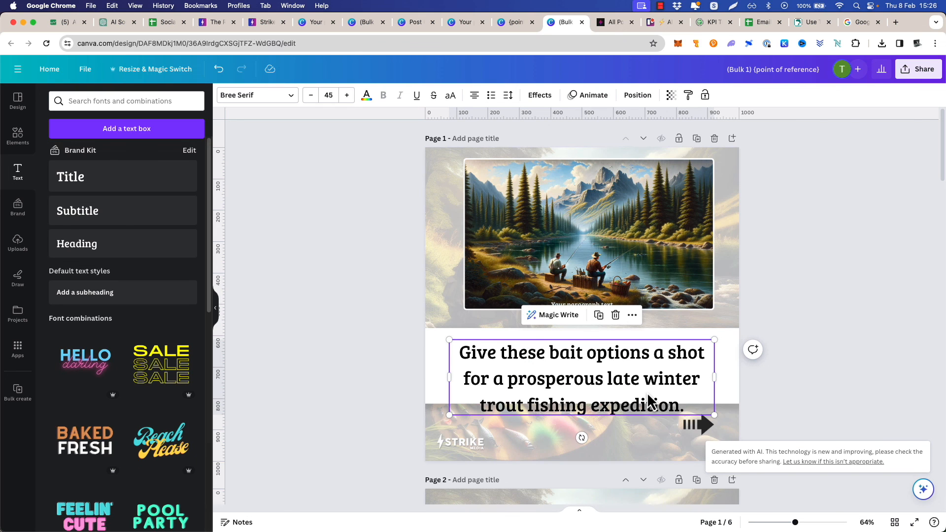
pyautogui.click(561, 316)
pyautogui.click(567, 380)
# Widen the title box to nearly the full page width and edit it to "Try these bait options for the best late winter trout fishing."
pyautogui.moveTo(716, 378); pyautogui.dragTo(739, 378)
pyautogui.moveTo(448, 378); pyautogui.dragTo(429, 378)
pyautogui.doubleClick(658, 353)
pyautogui.write('the best')
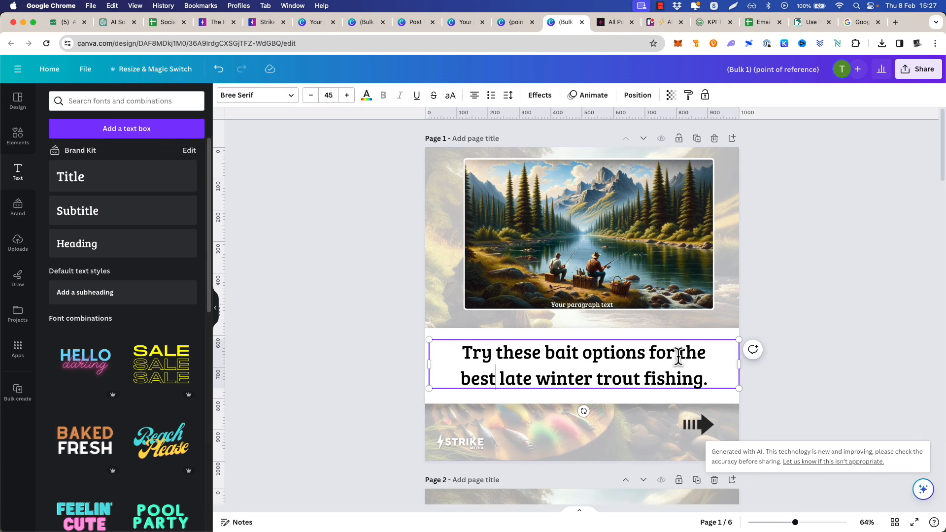
pyautogui.rightClick(623, 345)
pyautogui.moveTo(657, 382)
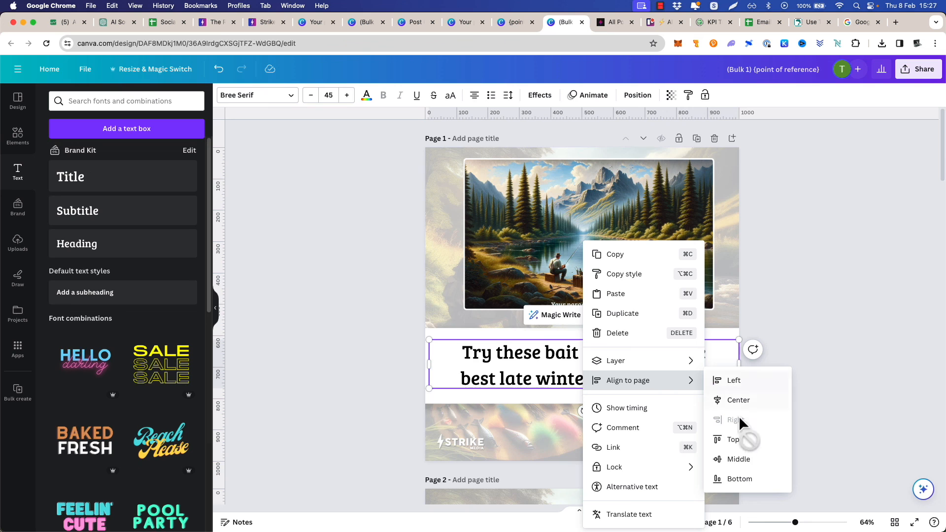
pyautogui.click(740, 458)
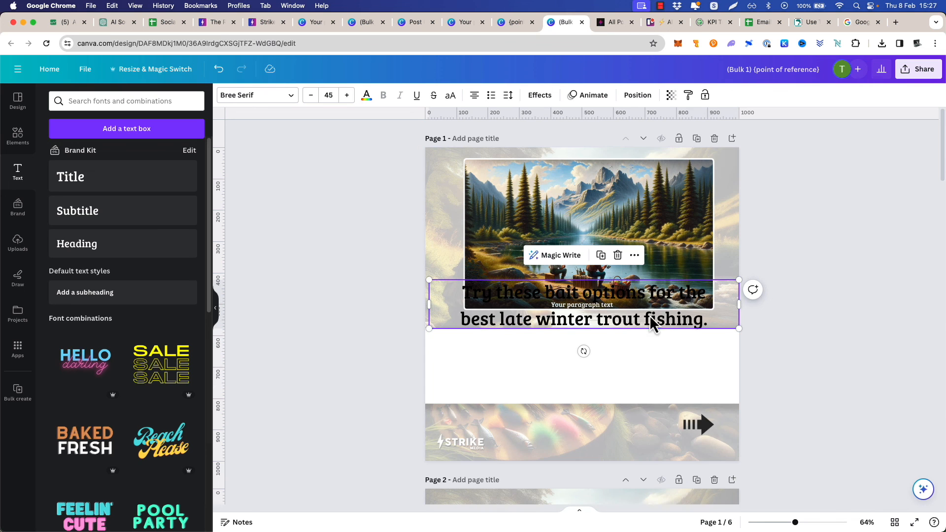
pyautogui.moveTo(613, 303); pyautogui.dragTo(613, 355)
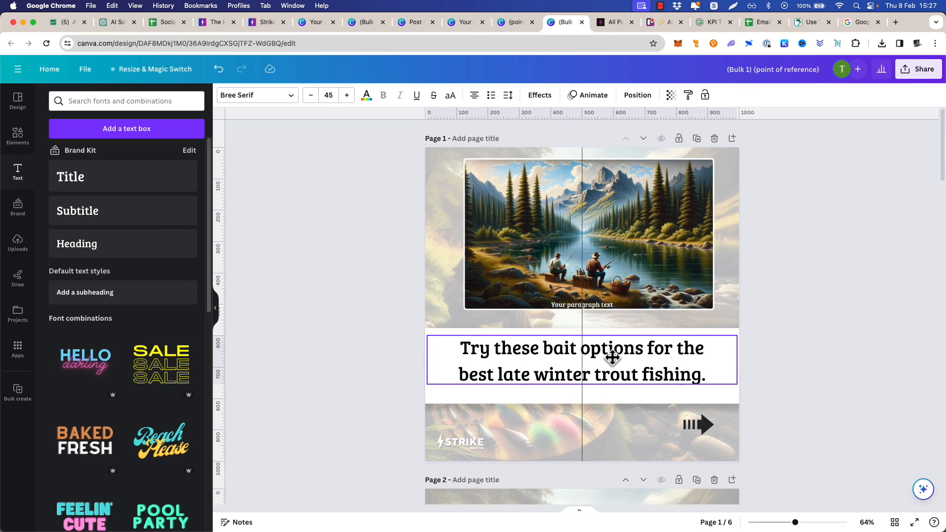
# Align the cover title to the horizontal centre of page 1
pyautogui.rightClick(649, 366)
pyautogui.moveTo(718, 382)
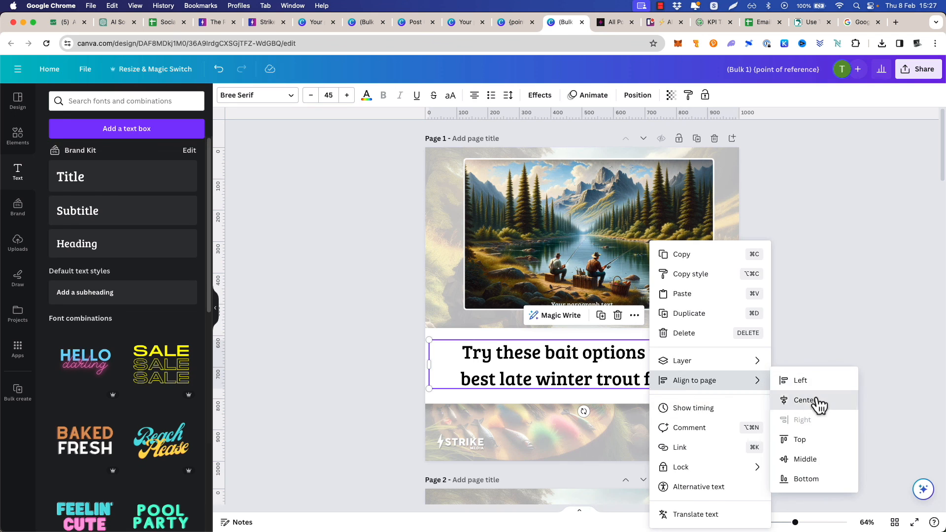
pyautogui.click(817, 401)
pyautogui.click(371, 273)
# Place the uploaded light overlay numbered 1 on page 2 and size it to cover the whole page
pyautogui.scroll(-6, 373, 273)
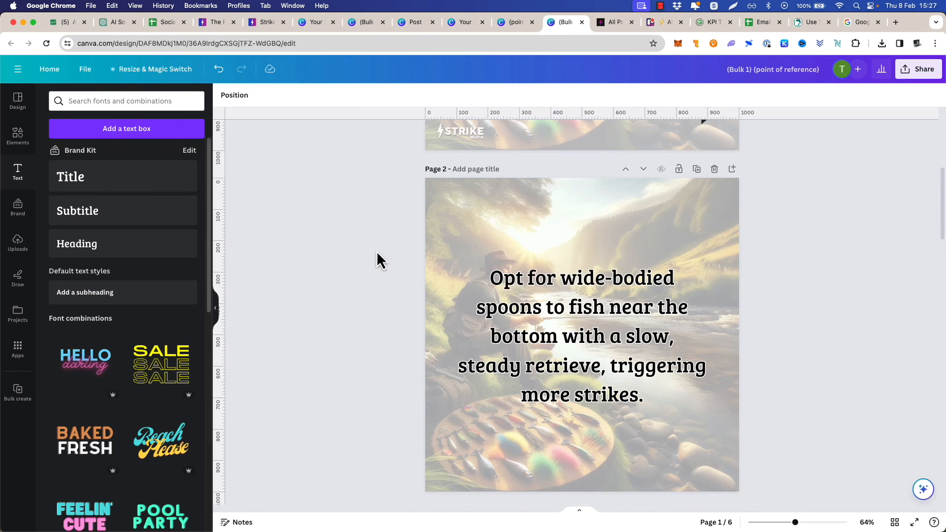
pyautogui.scroll(1, 376, 251)
pyautogui.click(19, 247)
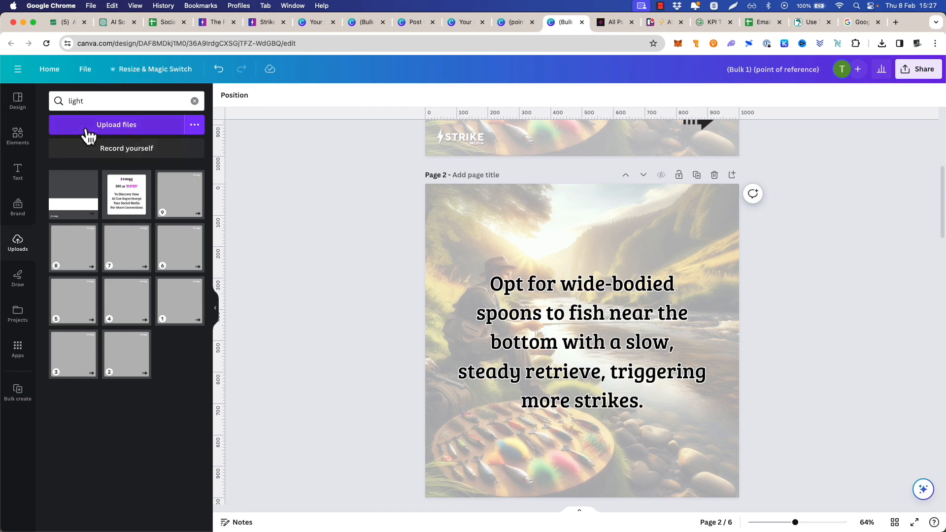
pyautogui.moveTo(178, 306); pyautogui.dragTo(428, 191)
pyautogui.moveTo(735, 501); pyautogui.dragTo(737, 499)
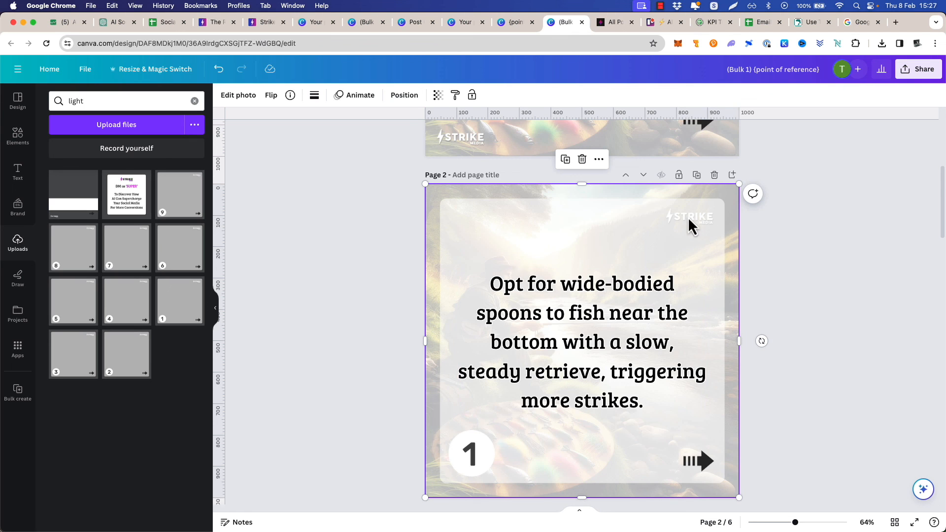
# Delete the leftover "Your paragraph text" placeholder from the landscape image on page 1
pyautogui.scroll(5, 700, 220)
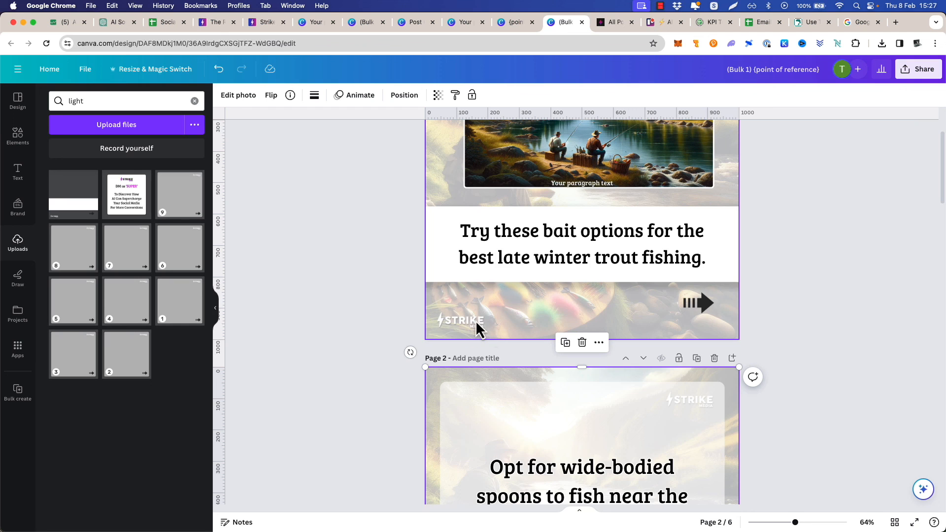
pyautogui.scroll(3, 389, 283)
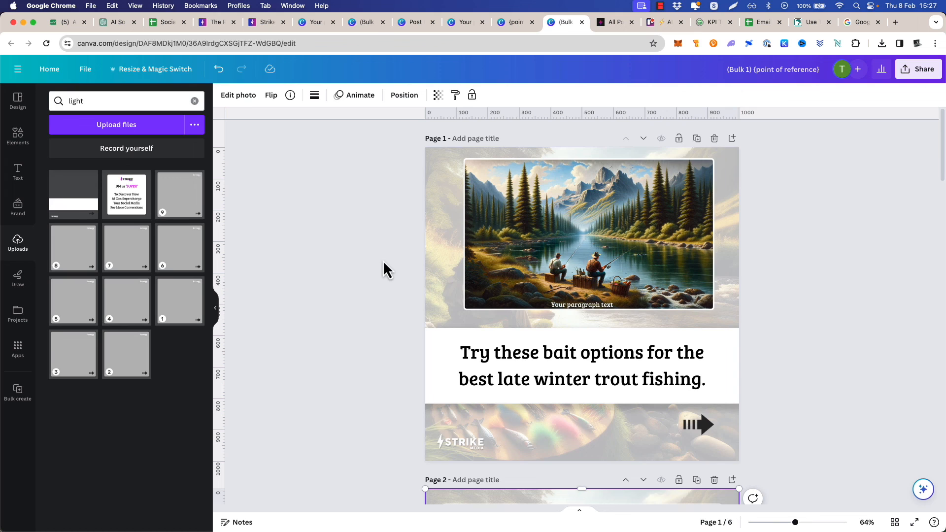
pyautogui.click(609, 311)
pyautogui.press('Delete')
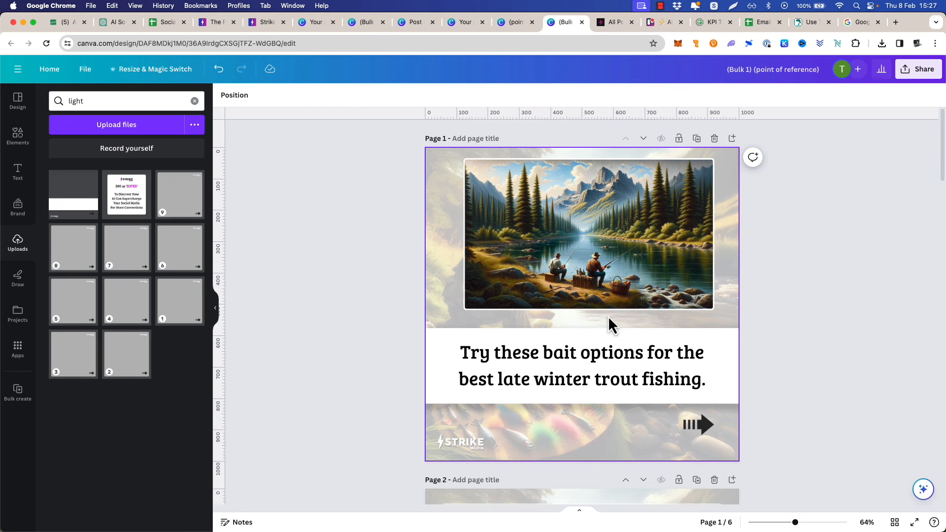
# Return to the Take Me Fishing blog post about late winter trout fishing lures
pyautogui.click(511, 23)
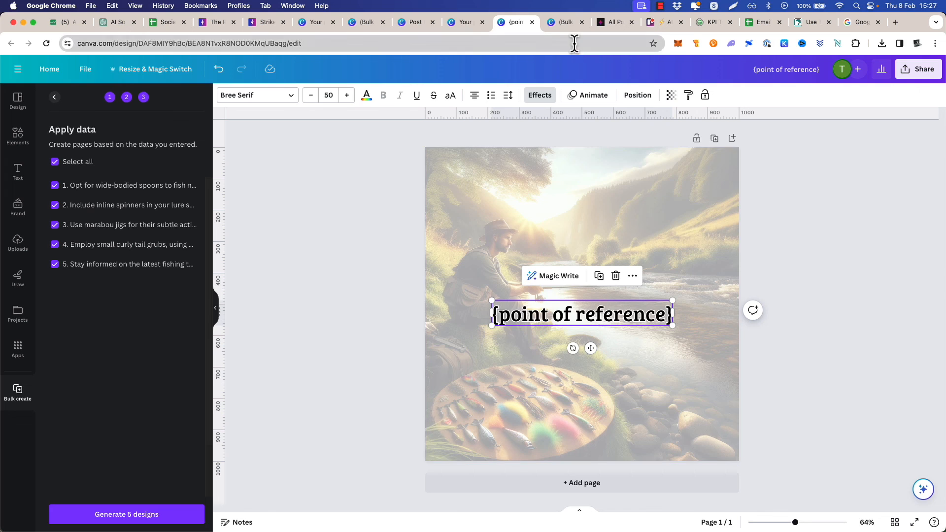
pyautogui.click(562, 23)
pyautogui.click(808, 22)
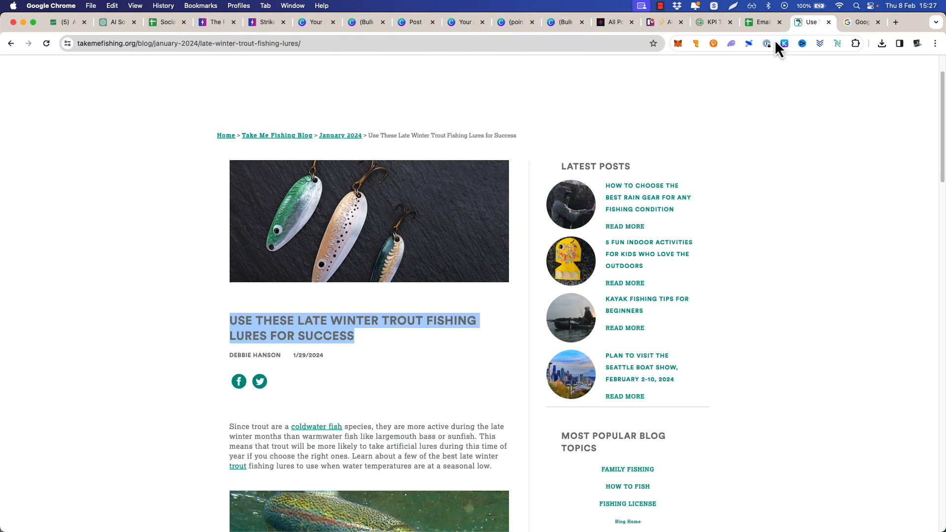